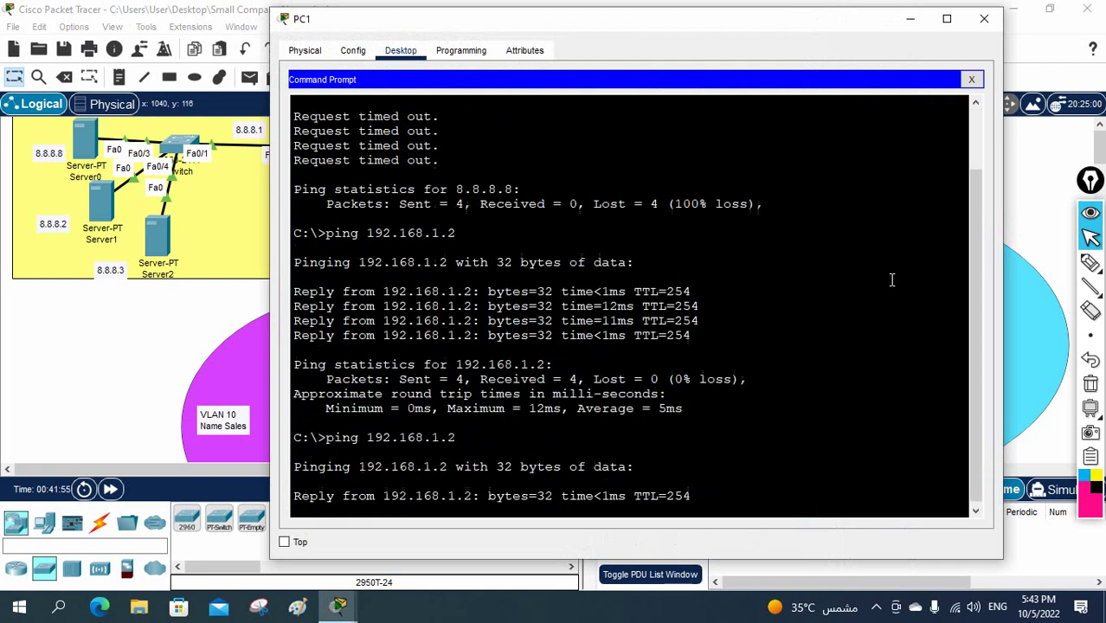
Step: Ping 8.8.8.8 from PC1's Command Prompt, confirm it times out, and close the prompt
{"action": "left_click_drag", "start_coordinate": [589, 19], "coordinate": [765, 32]}
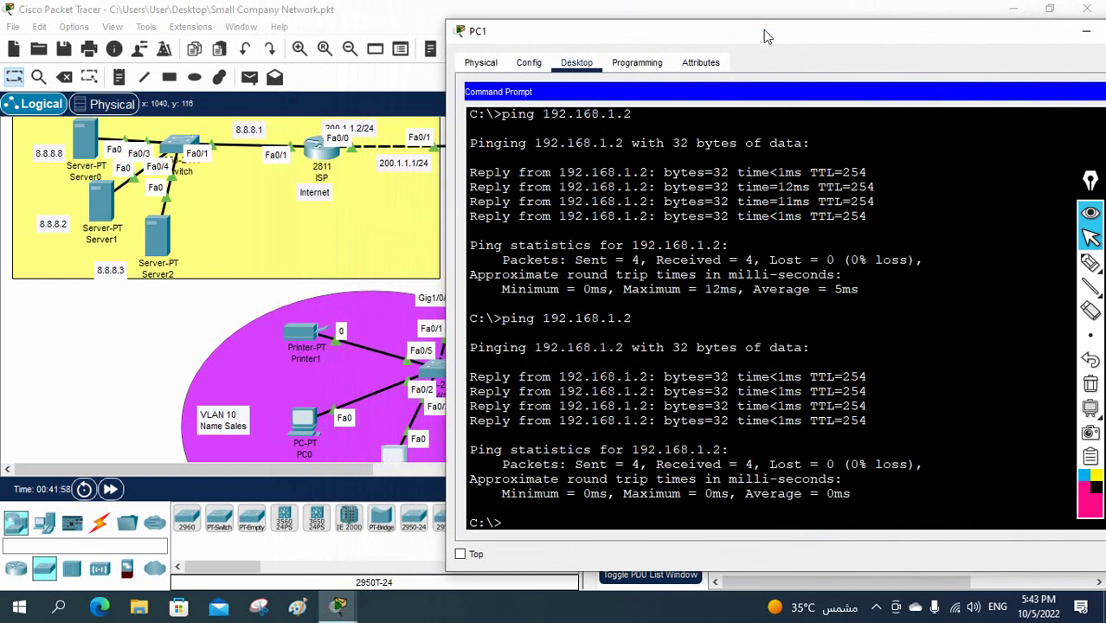
{"action": "type", "text": "ping 8.8.8.8"}
{"action": "key", "text": "Return"}
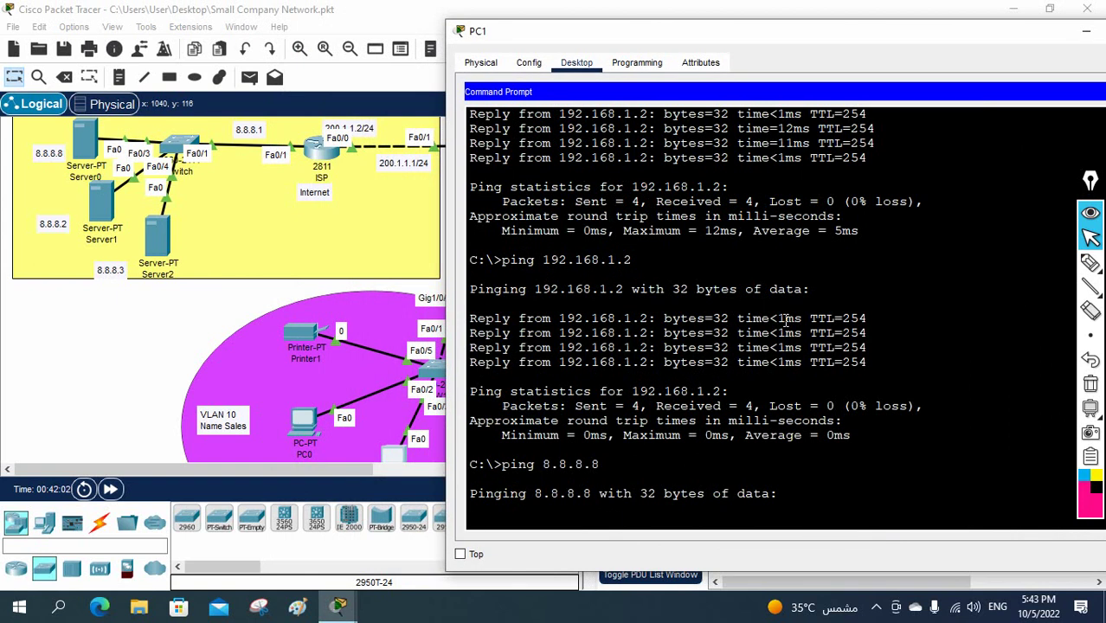
{"action": "left_click_drag", "start_coordinate": [632, 45], "coordinate": [765, 40]}
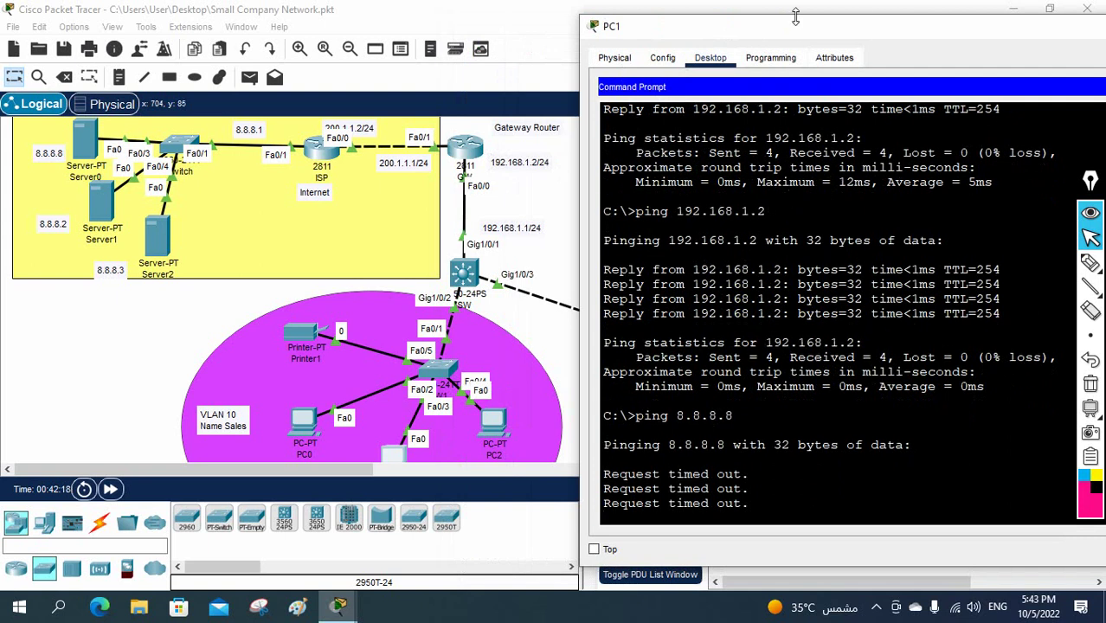
{"action": "left_click_drag", "start_coordinate": [782, 32], "coordinate": [574, 28]}
{"action": "left_click", "coordinate": [1073, 82]}
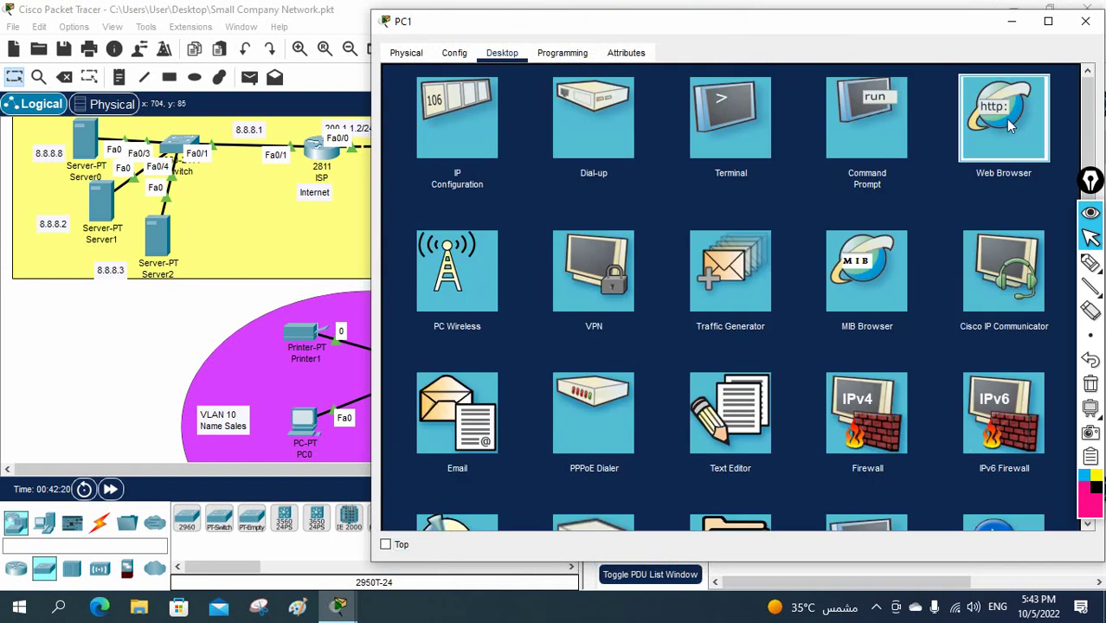
Step: Browse to 8.8.8.8 in PC1's web browser and get Request Timeout
{"action": "left_click", "coordinate": [971, 185]}
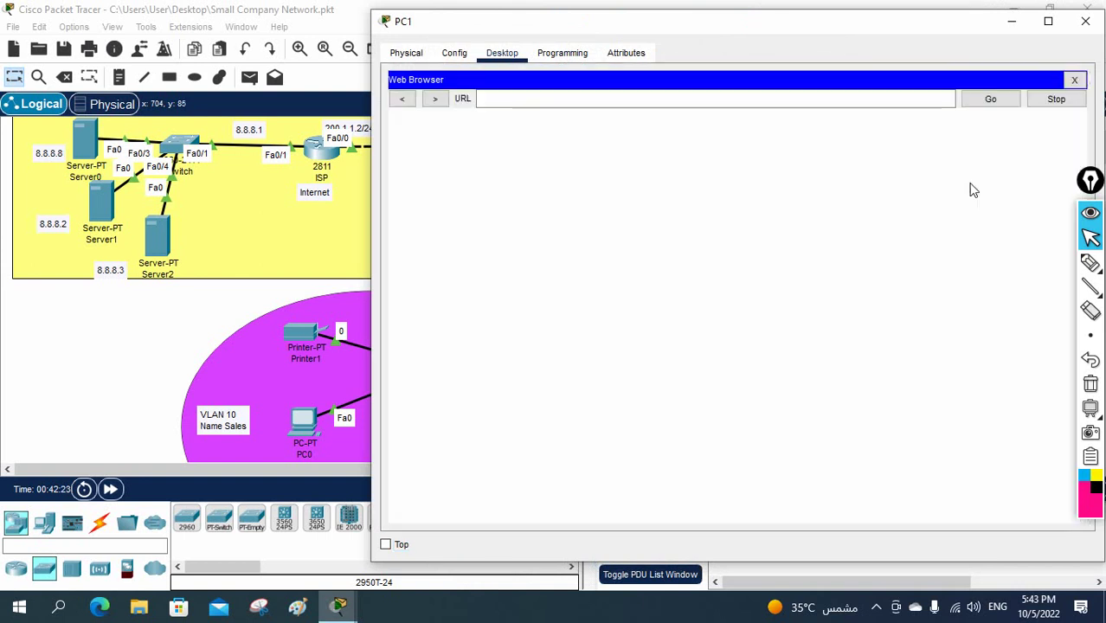
{"action": "left_click", "coordinate": [734, 101]}
{"action": "type", "text": "8.8.8.8"}
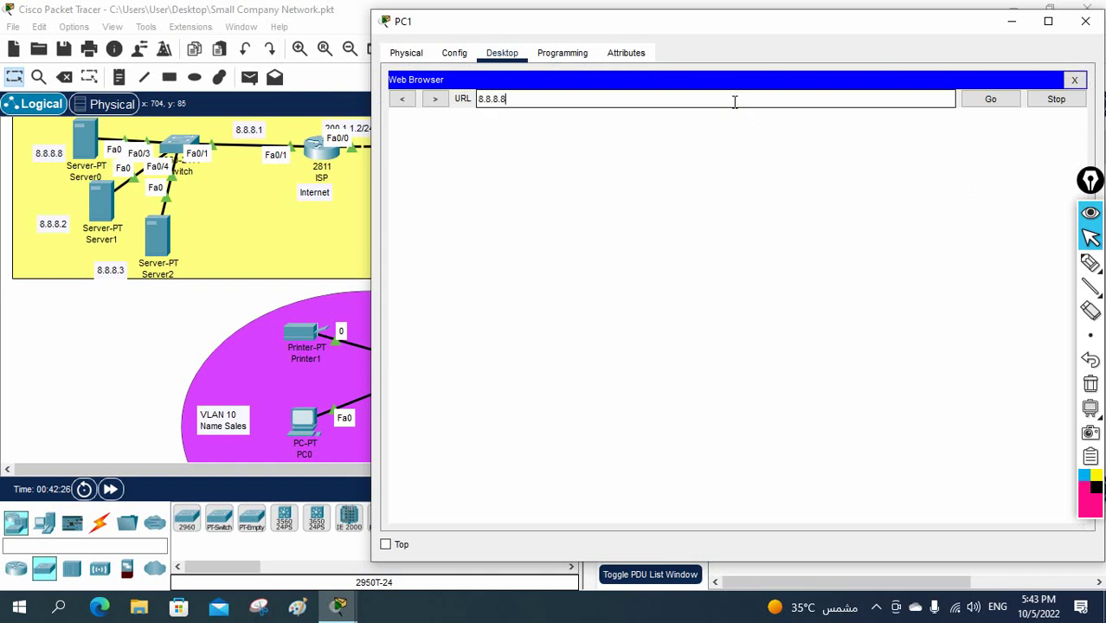
{"action": "key", "text": "Return"}
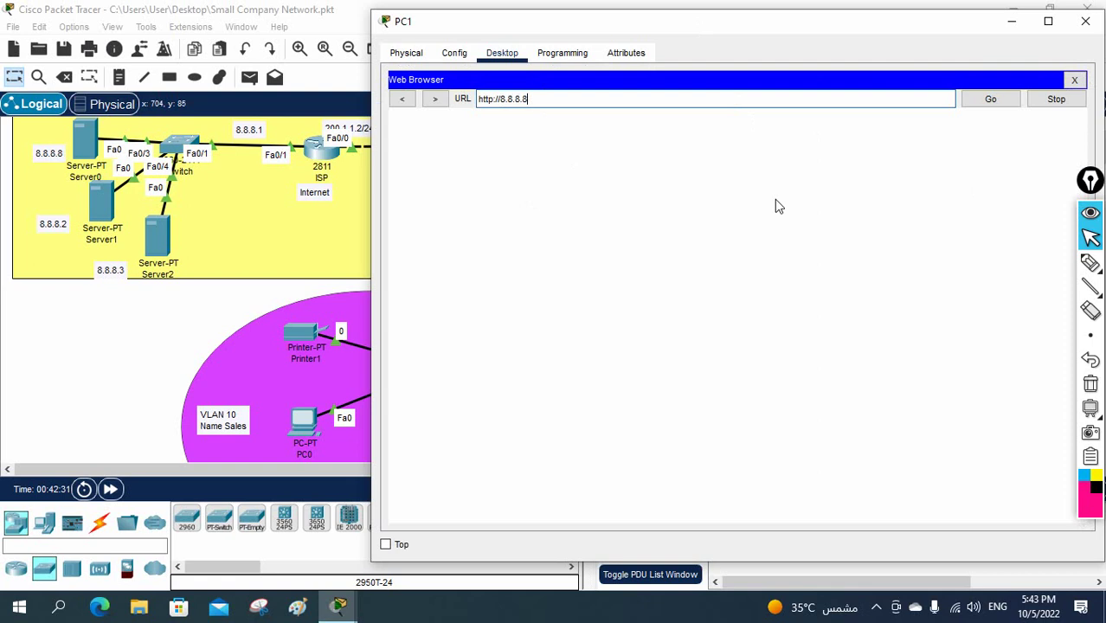
Step: Check the timeout result, close PC1's window, and bring up the GW router's CLI
{"action": "left_click_drag", "start_coordinate": [645, 21], "coordinate": [595, 122]}
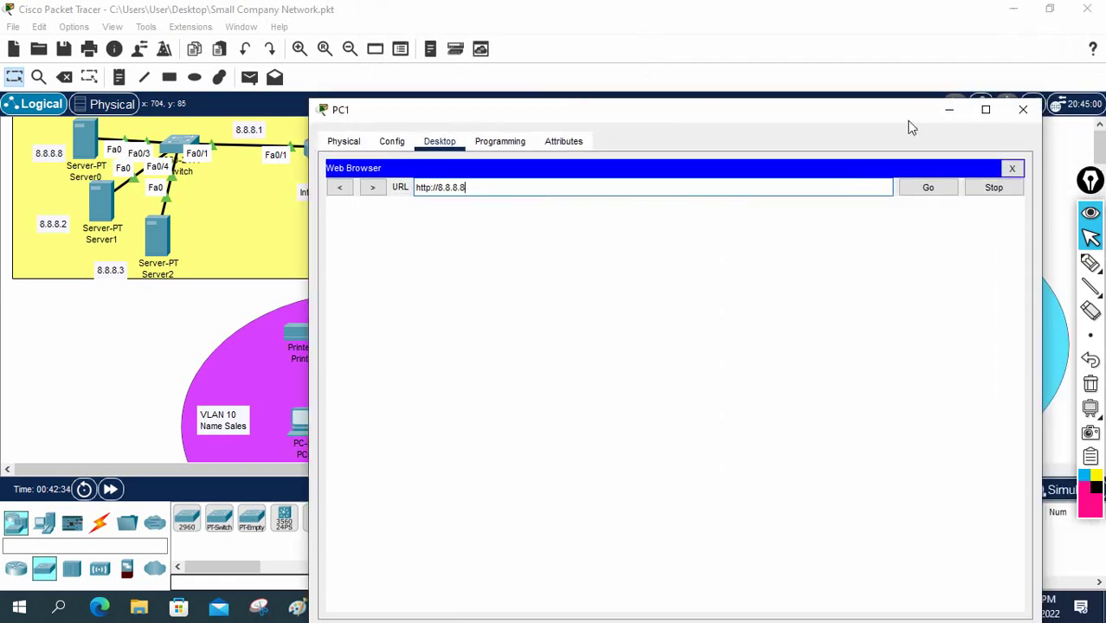
{"action": "left_click", "coordinate": [949, 109]}
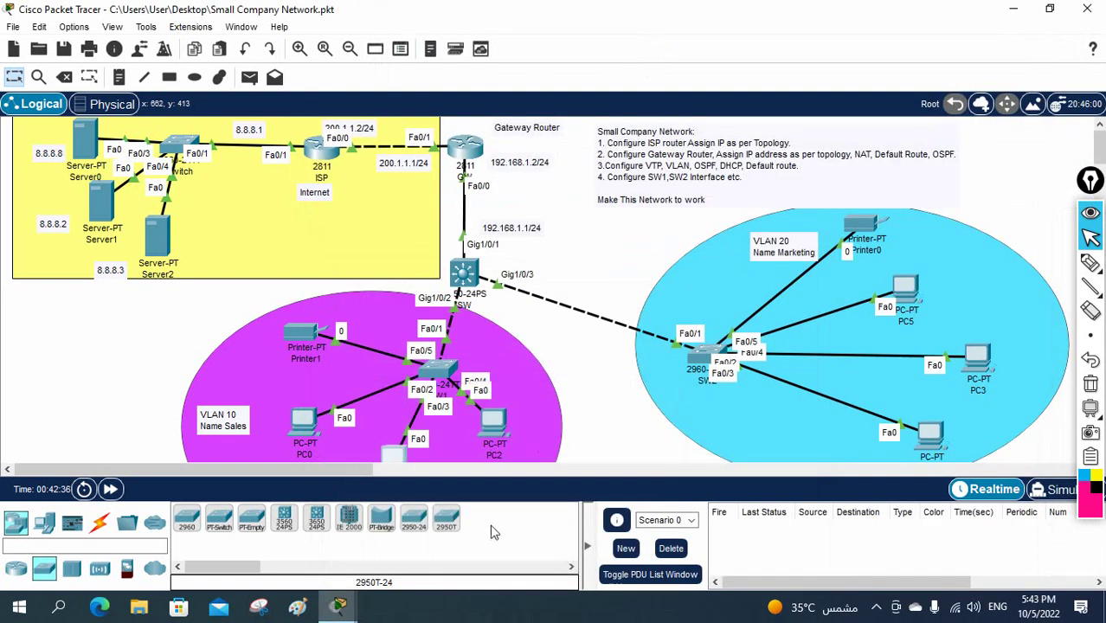
{"action": "left_click", "coordinate": [394, 454]}
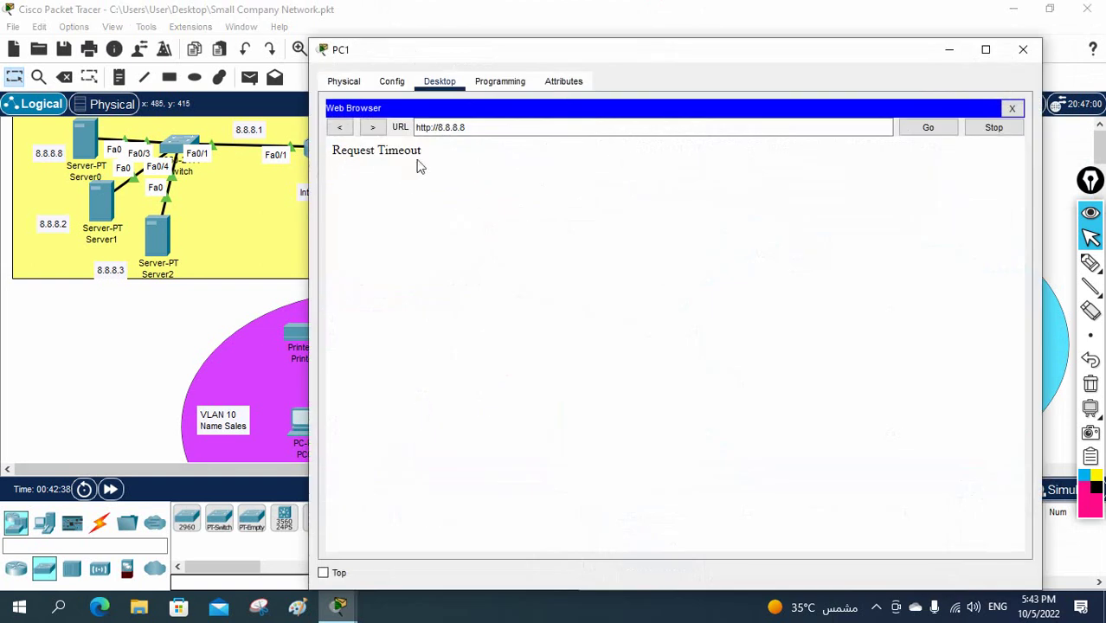
{"action": "left_click", "coordinate": [1024, 55]}
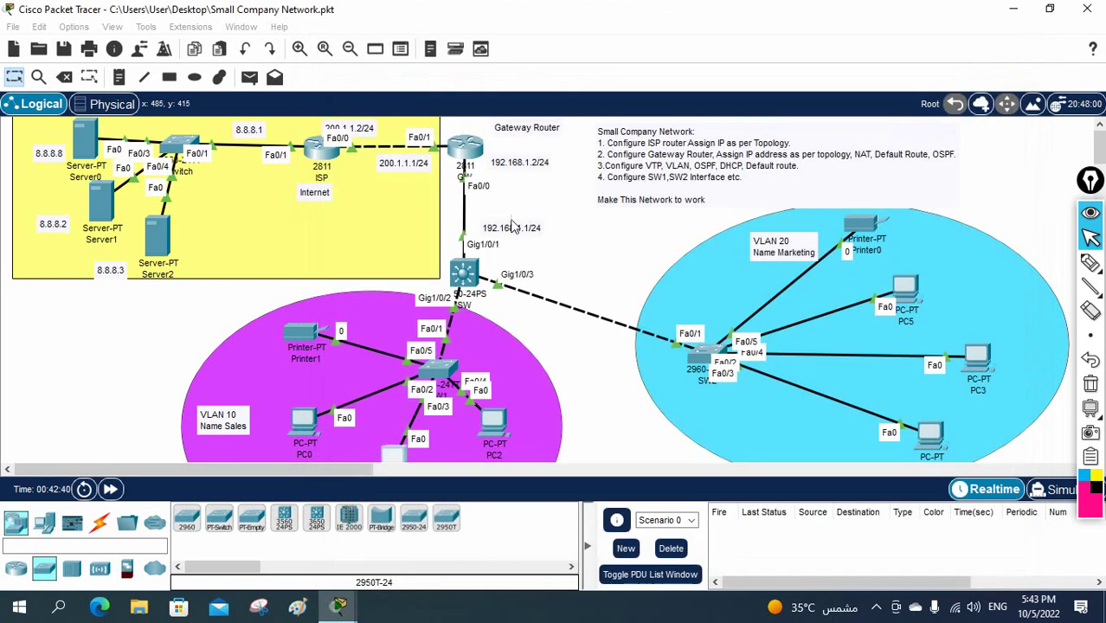
{"action": "left_click", "coordinate": [474, 151]}
{"action": "left_click_drag", "start_coordinate": [231, 472], "coordinate": [290, 472]}
Step: Enter global configuration mode on the GW router with config t
{"action": "left_click", "coordinate": [248, 187]}
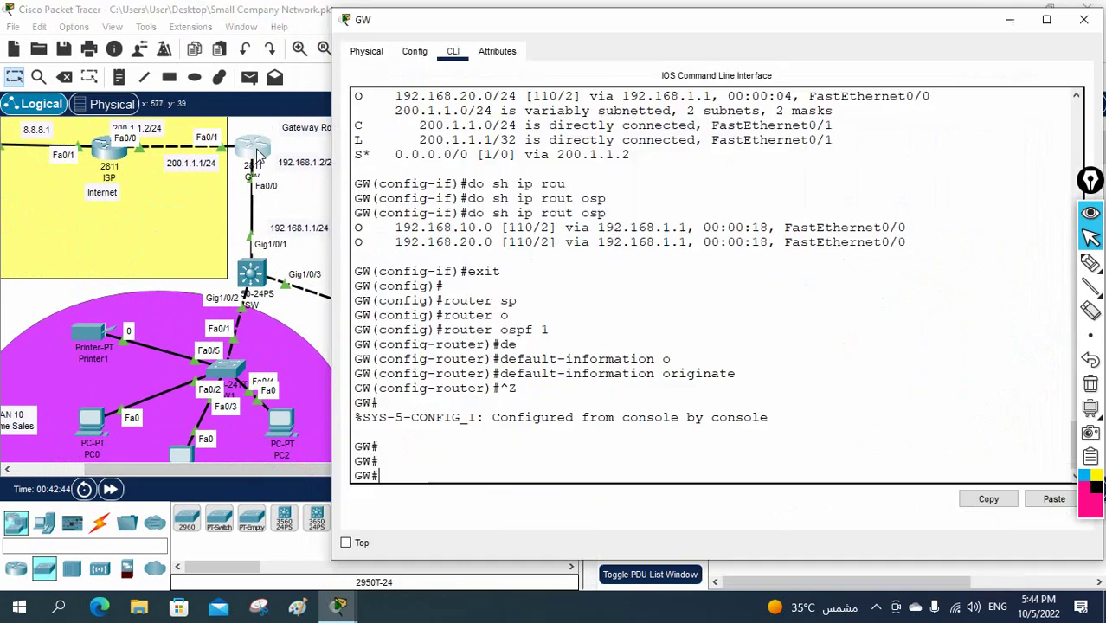
{"action": "left_click_drag", "start_coordinate": [628, 19], "coordinate": [597, 16]}
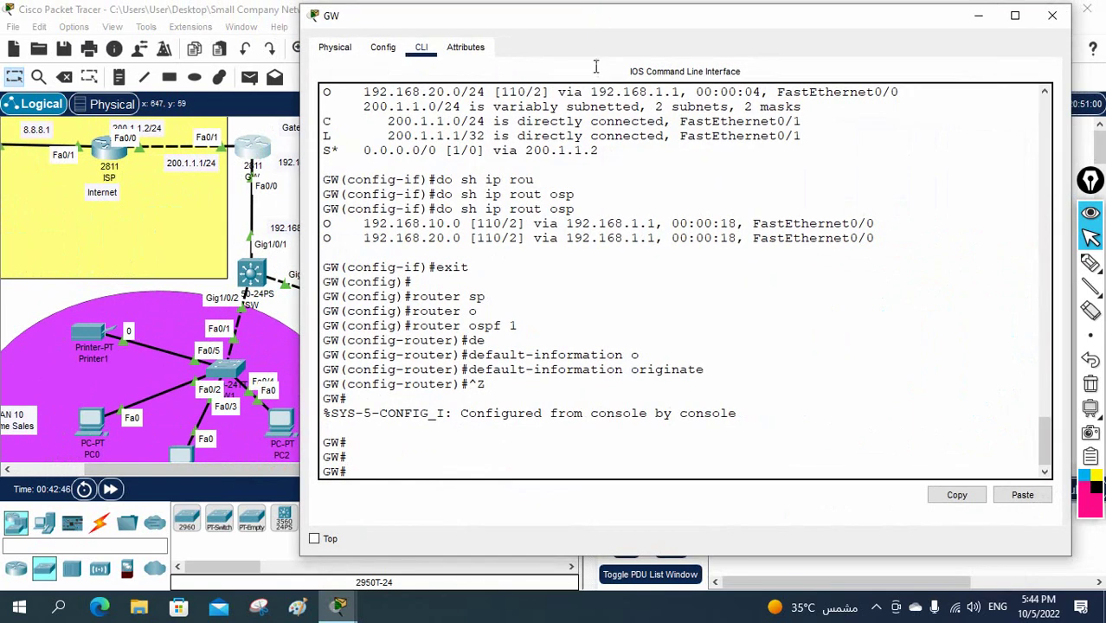
{"action": "left_click", "coordinate": [577, 310]}
{"action": "type", "text": "config t"}
{"action": "key", "text": "Return"}
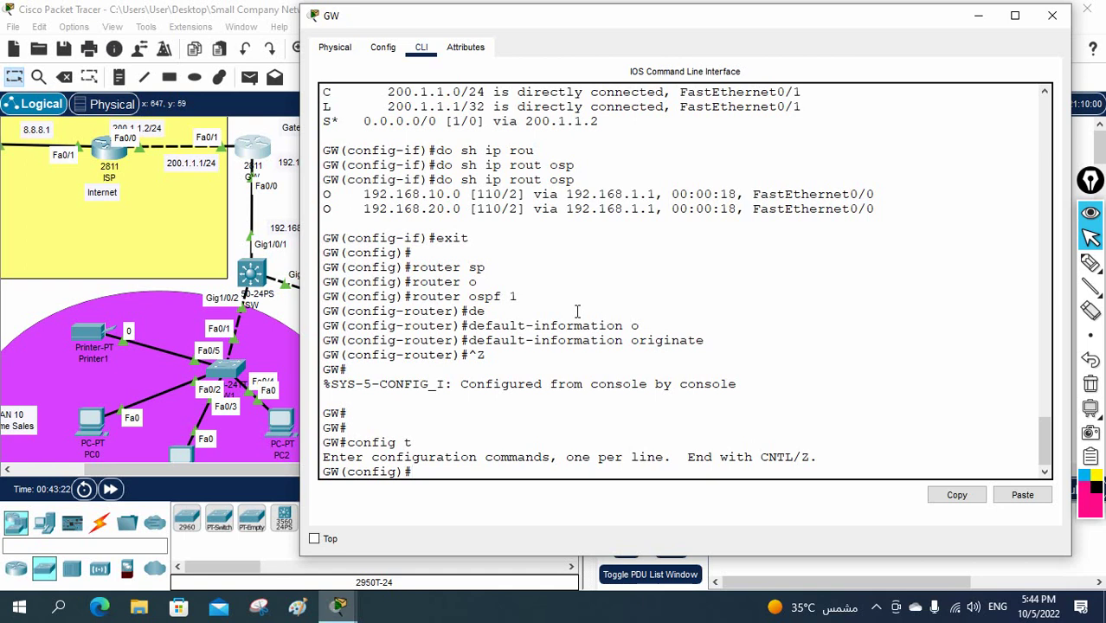
Step: List the access-list options with ? and begin typing 'access-list 1 permit' on GW
{"action": "type", "text": "acc"}
{"action": "key", "text": "Tab"}
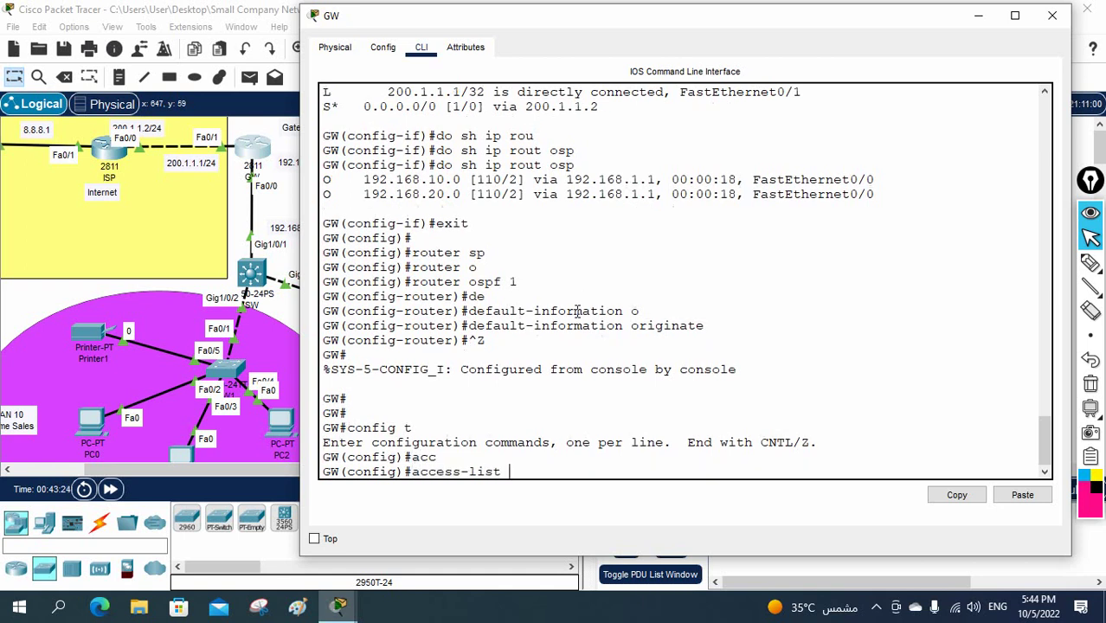
{"action": "type", "text": "1 ?"}
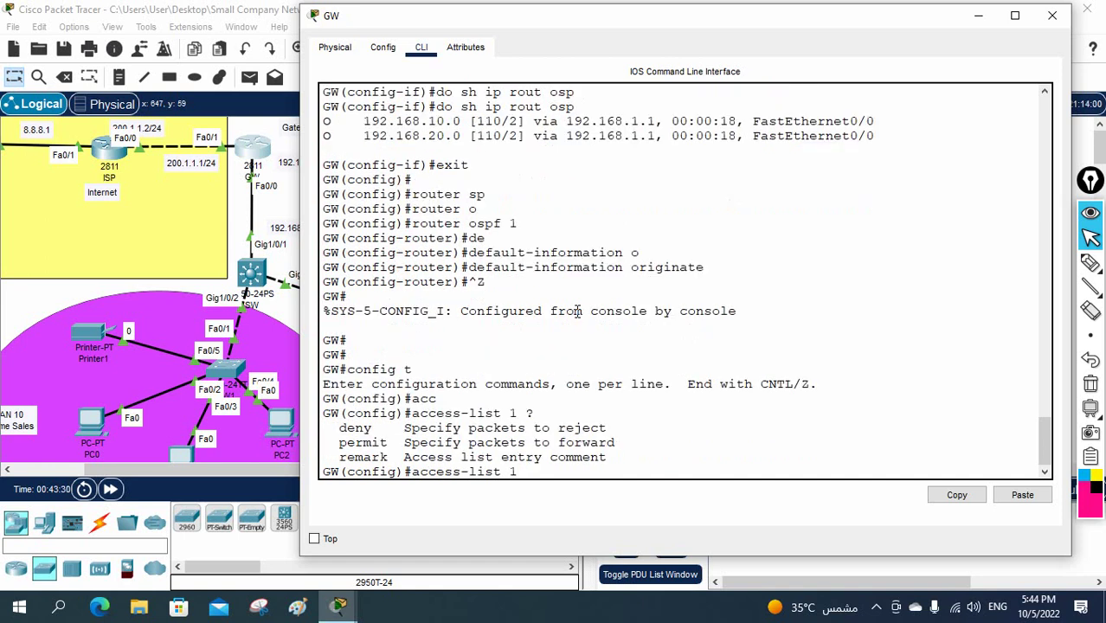
{"action": "key", "text": "BackSpace"}
{"action": "type", "text": "?"}
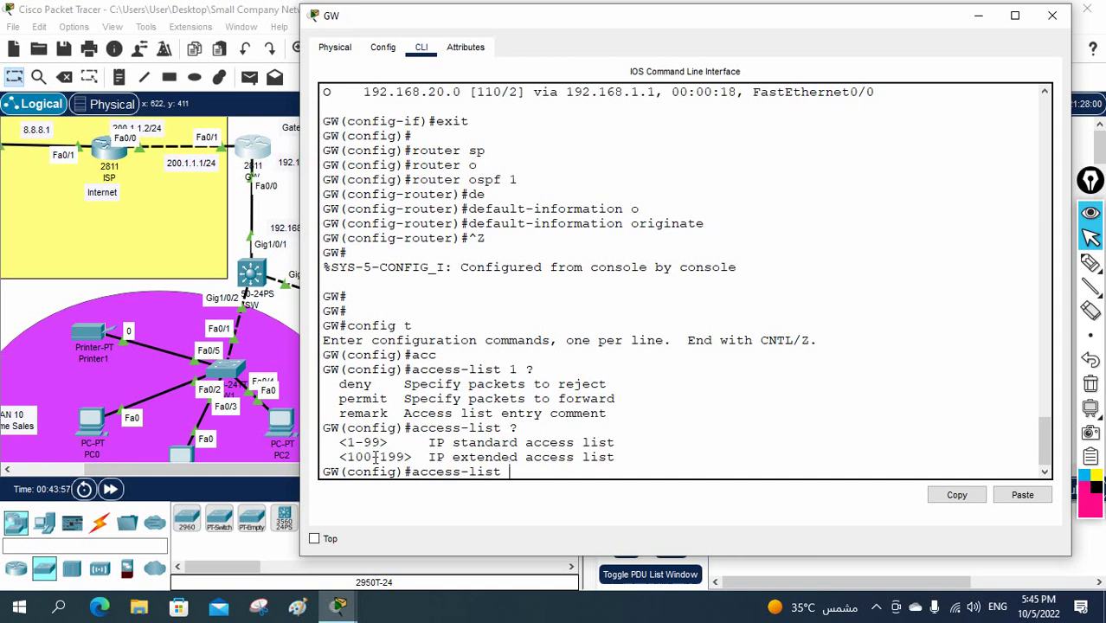
{"action": "type", "text": "1 ?"}
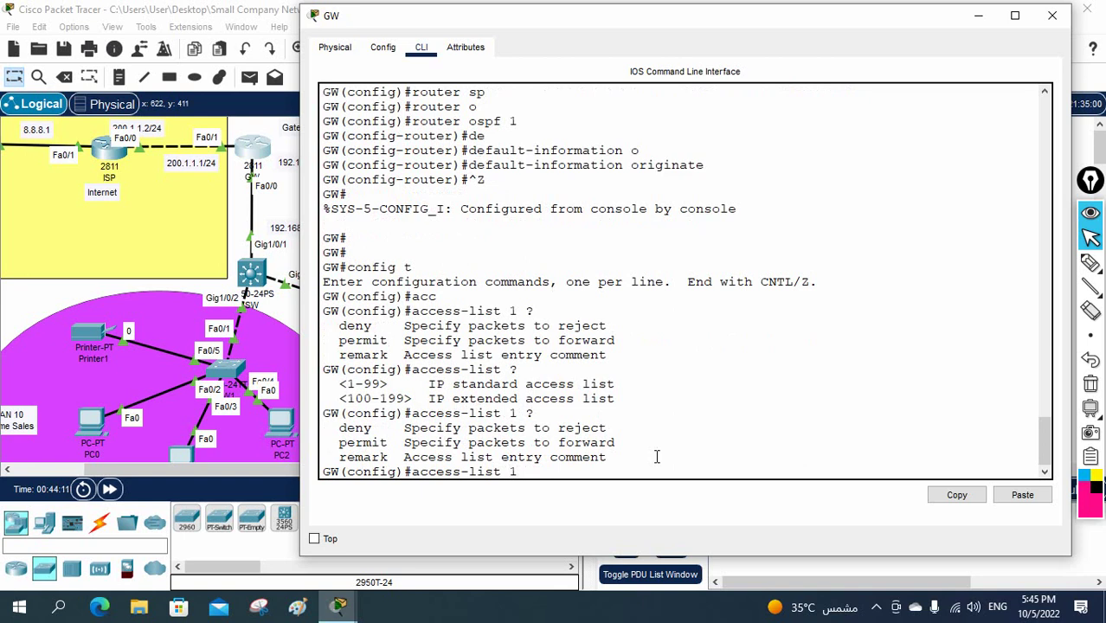
{"action": "type", "text": "per"}
{"action": "key", "text": "Tab"}
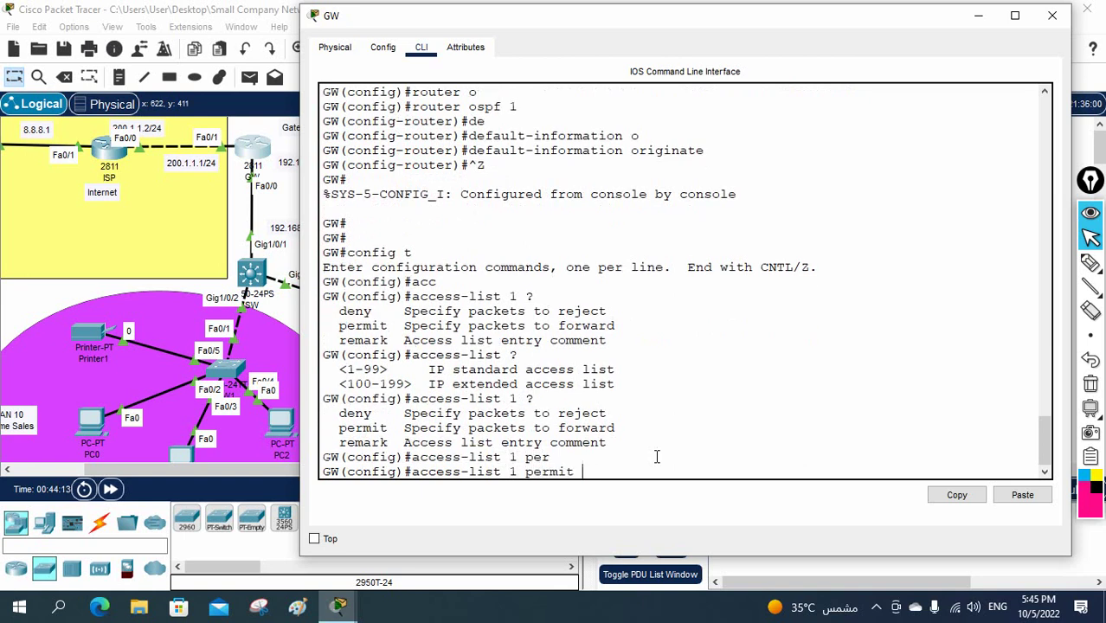
{"action": "left_click", "coordinate": [491, 20]}
{"action": "left_click_drag", "start_coordinate": [491, 20], "coordinate": [612, 20]}
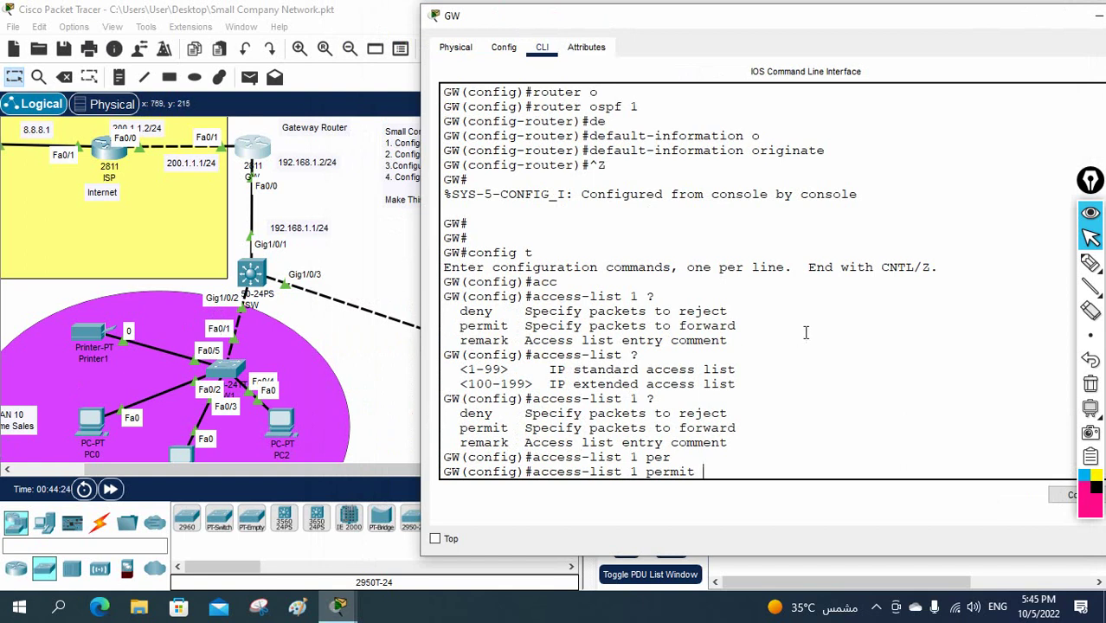
{"action": "left_click", "coordinate": [1090, 263]}
{"action": "mouse_move", "coordinate": [784, 232]}
{"action": "left_mouse_down"}
{"action": "mouse_move", "coordinate": [795, 243]}
{"action": "mouse_move", "coordinate": [856, 227]}
{"action": "mouse_move", "coordinate": [875, 208]}
{"action": "mouse_move", "coordinate": [881, 217]}
{"action": "mouse_move", "coordinate": [884, 196]}
{"action": "left_mouse_up"}
{"action": "mouse_move", "coordinate": [825, 314]}
{"action": "left_mouse_down"}
{"action": "mouse_move", "coordinate": [854, 301]}
{"action": "mouse_move", "coordinate": [862, 313]}
{"action": "mouse_move", "coordinate": [897, 299]}
{"action": "mouse_move", "coordinate": [889, 282]}
{"action": "mouse_move", "coordinate": [888, 295]}
{"action": "mouse_move", "coordinate": [938, 268]}
{"action": "mouse_move", "coordinate": [983, 258]}
{"action": "left_mouse_up"}
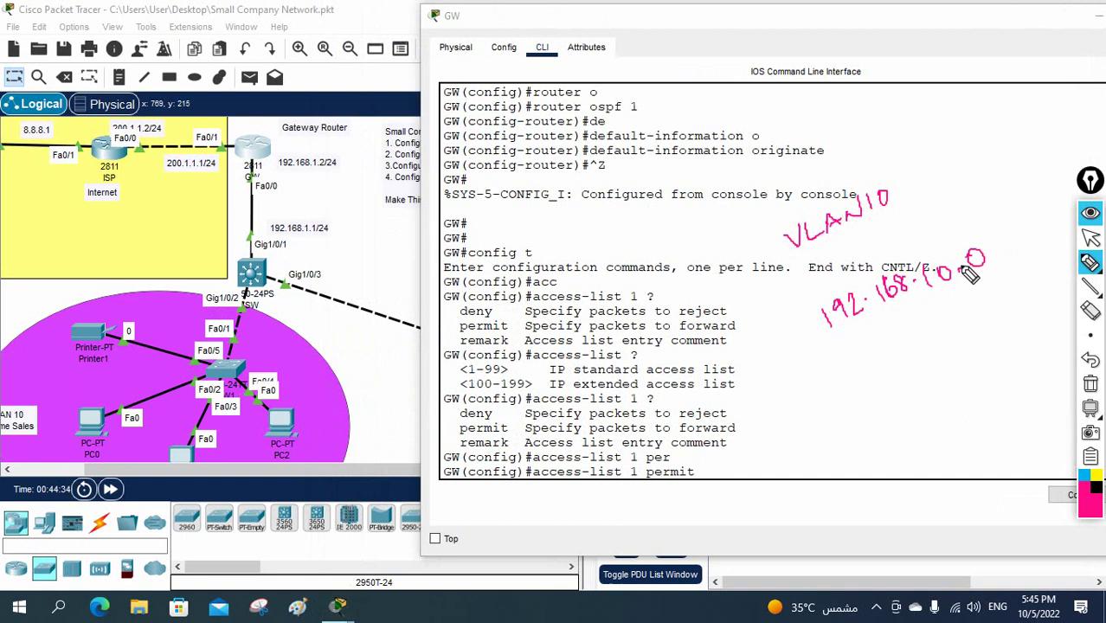
{"action": "mouse_move", "coordinate": [856, 352]}
{"action": "left_mouse_down"}
{"action": "mouse_move", "coordinate": [869, 360]}
{"action": "mouse_move", "coordinate": [1002, 300]}
{"action": "left_mouse_up"}
{"action": "mouse_move", "coordinate": [883, 404]}
{"action": "left_mouse_down"}
{"action": "mouse_move", "coordinate": [907, 416]}
{"action": "mouse_move", "coordinate": [909, 401]}
{"action": "mouse_move", "coordinate": [928, 406]}
{"action": "mouse_move", "coordinate": [959, 374]}
{"action": "mouse_move", "coordinate": [986, 370]}
{"action": "mouse_move", "coordinate": [985, 384]}
{"action": "mouse_move", "coordinate": [1000, 359]}
{"action": "mouse_move", "coordinate": [1040, 347]}
{"action": "left_mouse_up"}
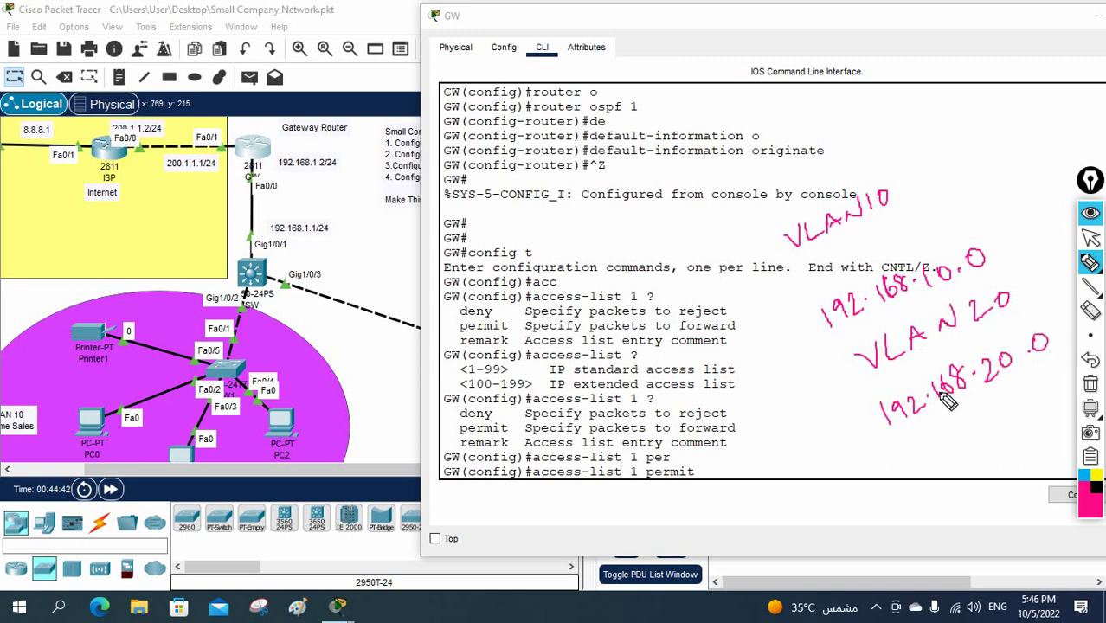
{"action": "left_click", "coordinate": [1091, 384]}
{"action": "left_click", "coordinate": [1093, 241]}
{"action": "left_click", "coordinate": [809, 468]}
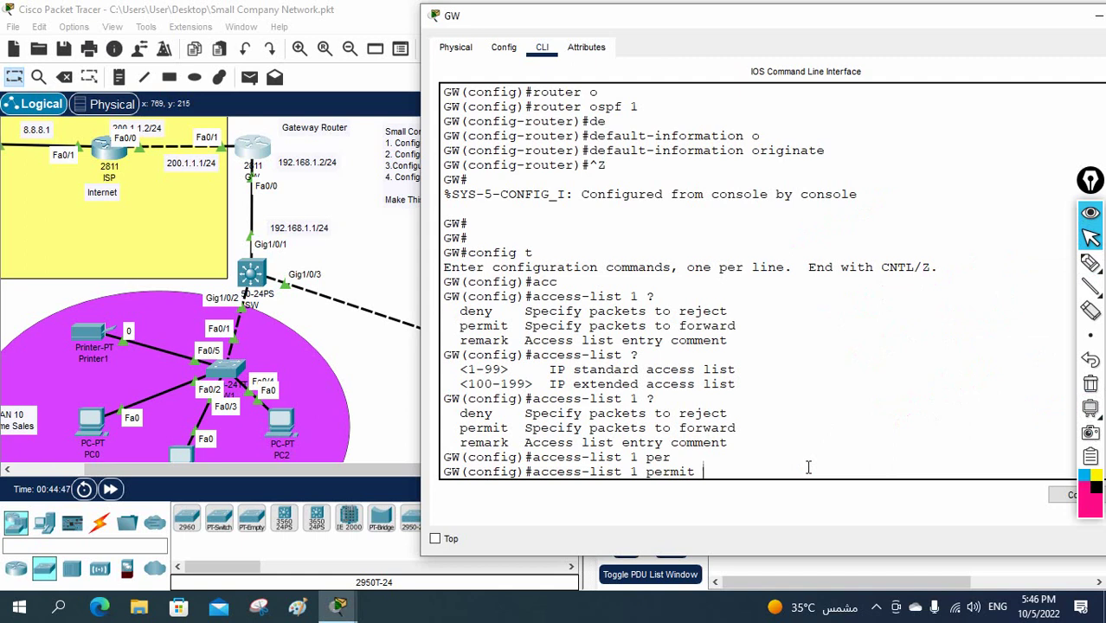
{"action": "type", "text": "192.168.10.0 0.0.0.255"}
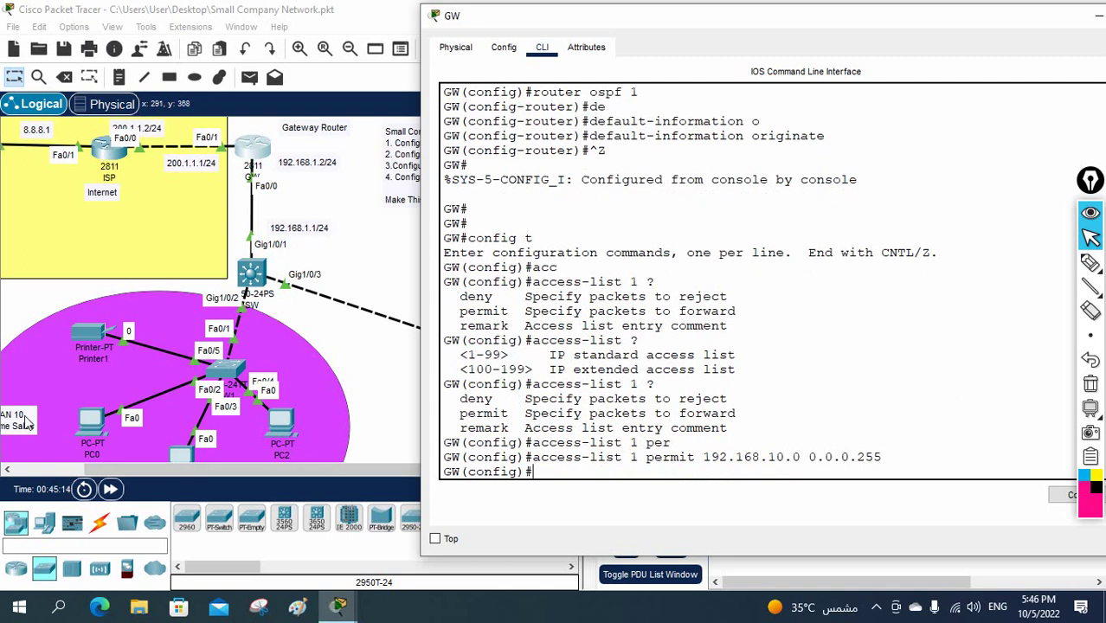
Step: Edit the recalled rule to add access-list 1 permit 192.168.20.0 0.0.0.255
{"action": "key", "text": "Up"}
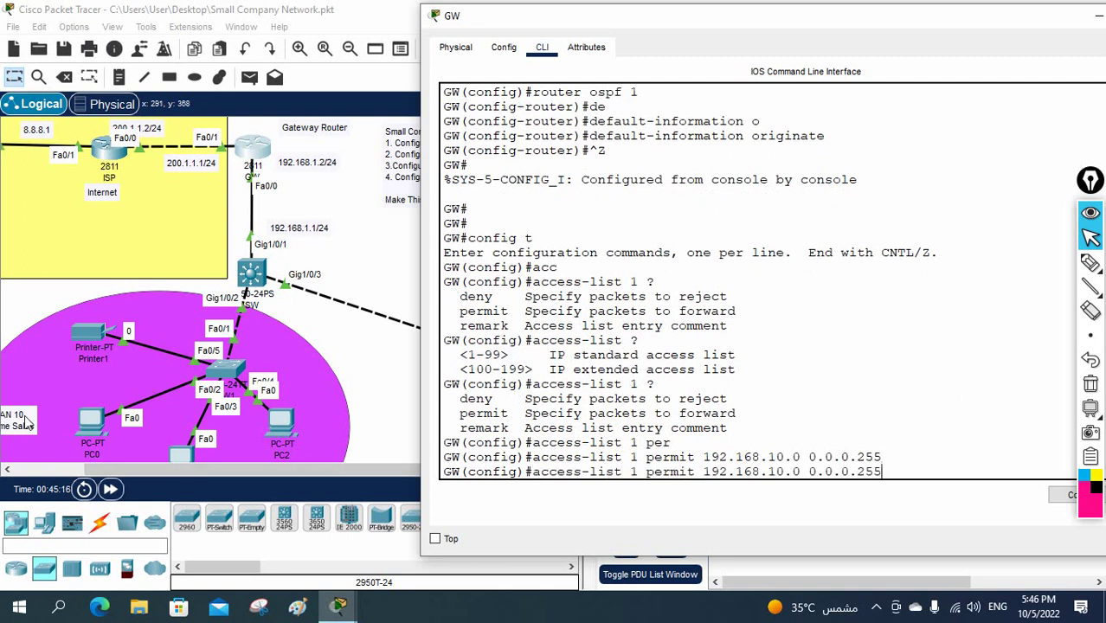
{"action": "key", "text": "Left"}
{"action": "key", "text": "Left"}
{"action": "key", "text": "Left"}
{"action": "key", "text": "Left"}
{"action": "key", "text": "Left"}
{"action": "key", "text": "Left"}
{"action": "key", "text": "Left"}
{"action": "key", "text": "BackSpace"}
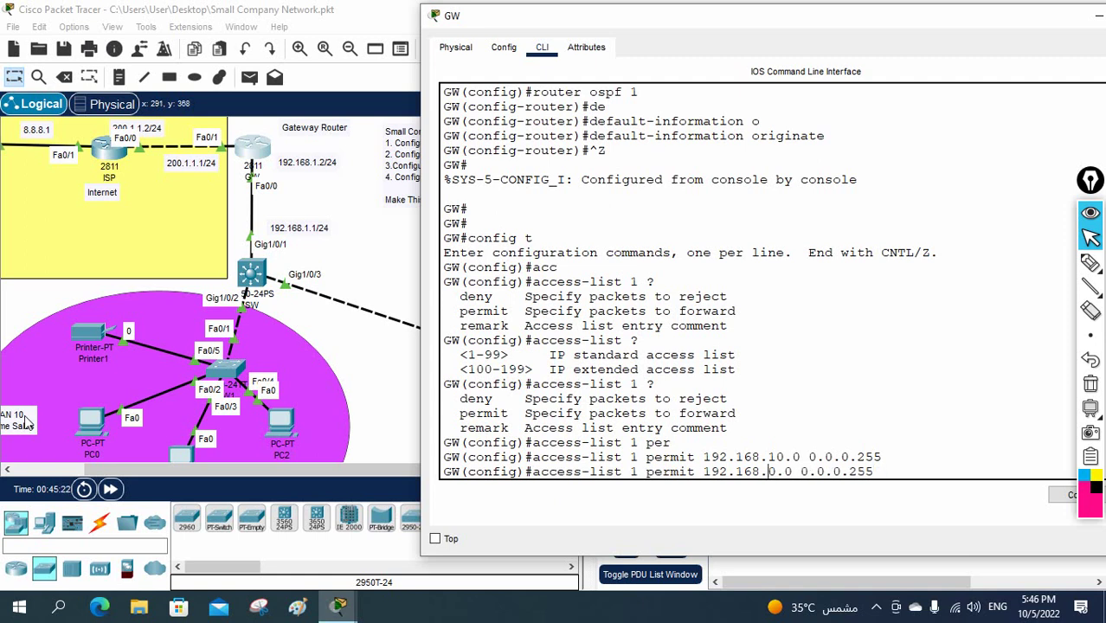
{"action": "type", "text": "2"}
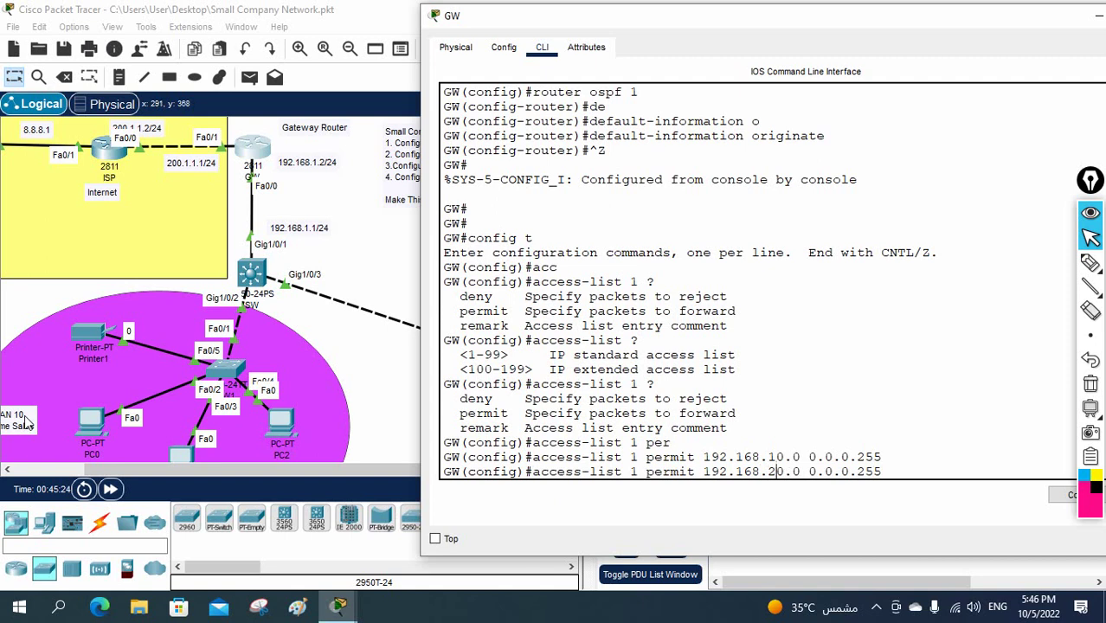
{"action": "key", "text": "Return"}
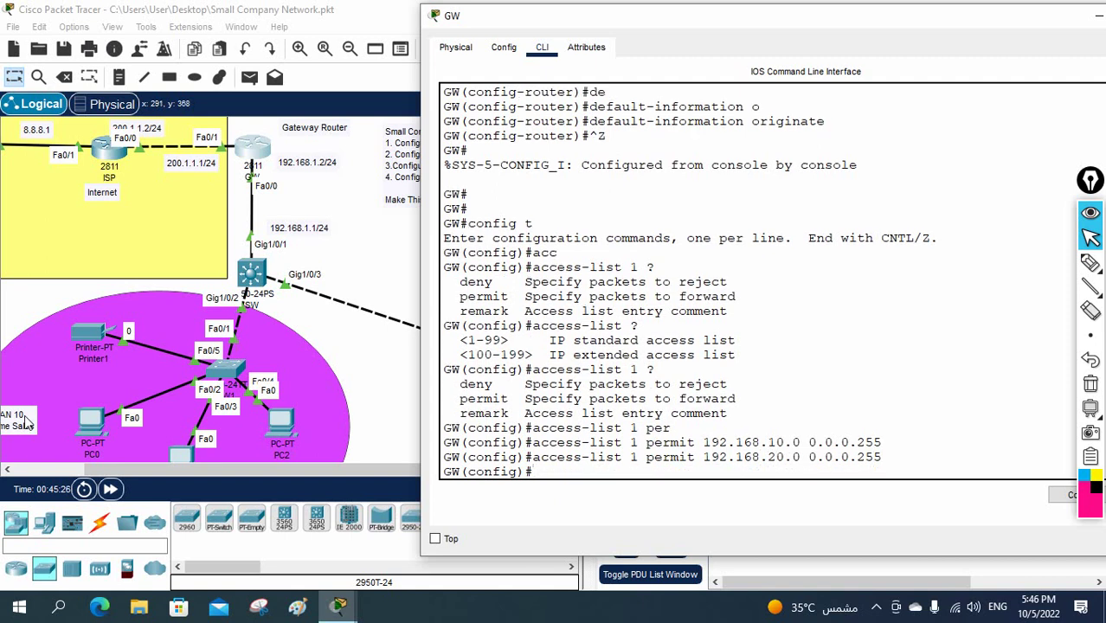
{"action": "left_click_drag", "start_coordinate": [703, 443], "coordinate": [801, 446]}
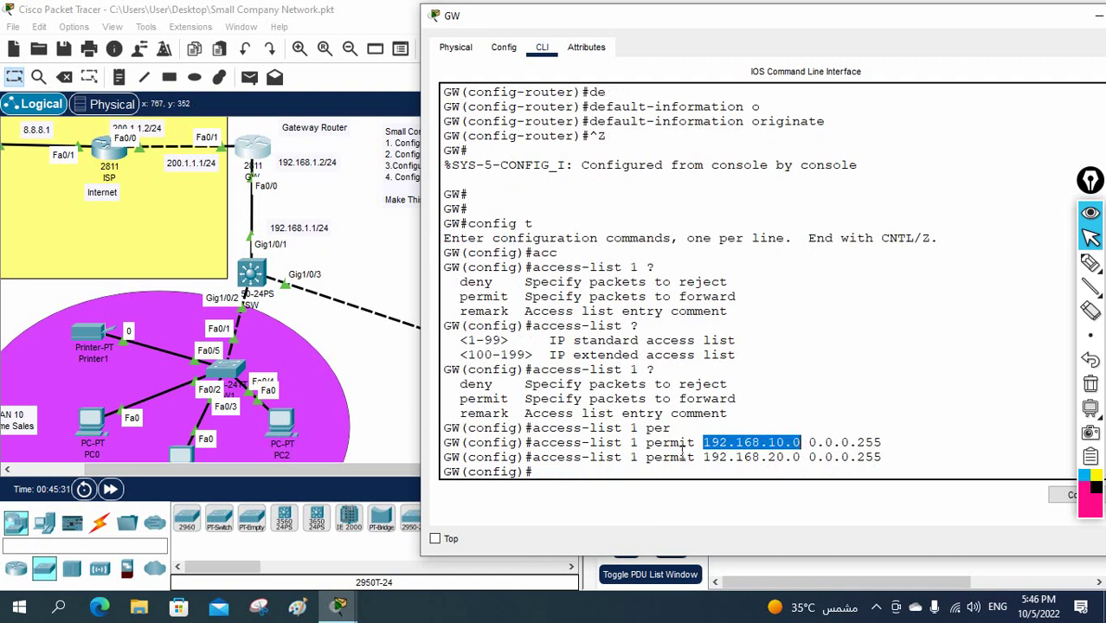
{"action": "left_click_drag", "start_coordinate": [704, 462], "coordinate": [809, 462]}
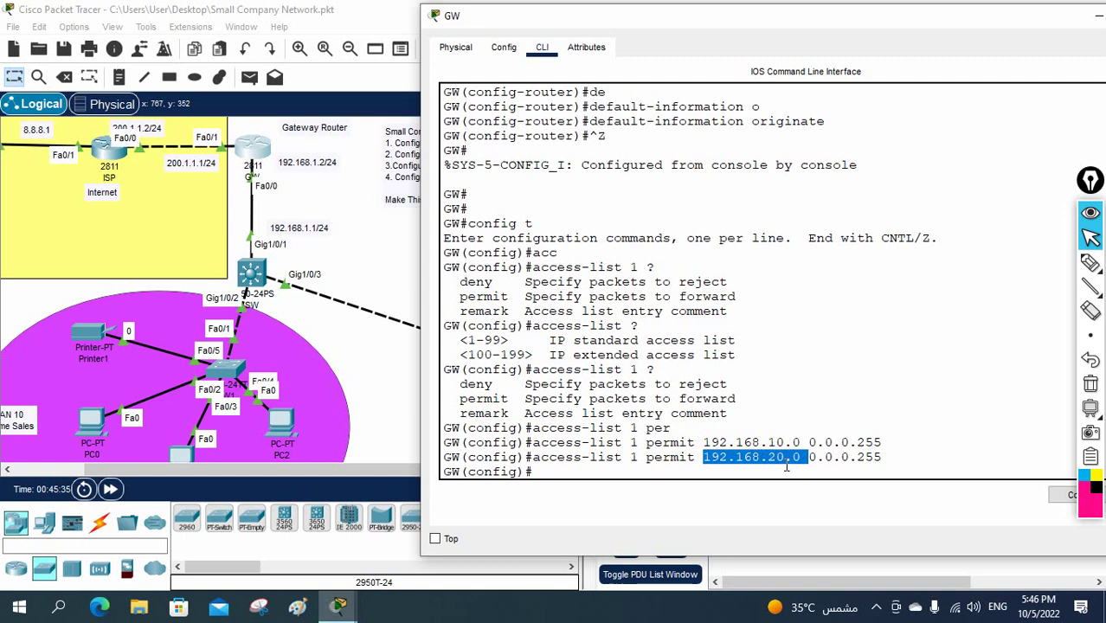
{"action": "left_click", "coordinate": [785, 465]}
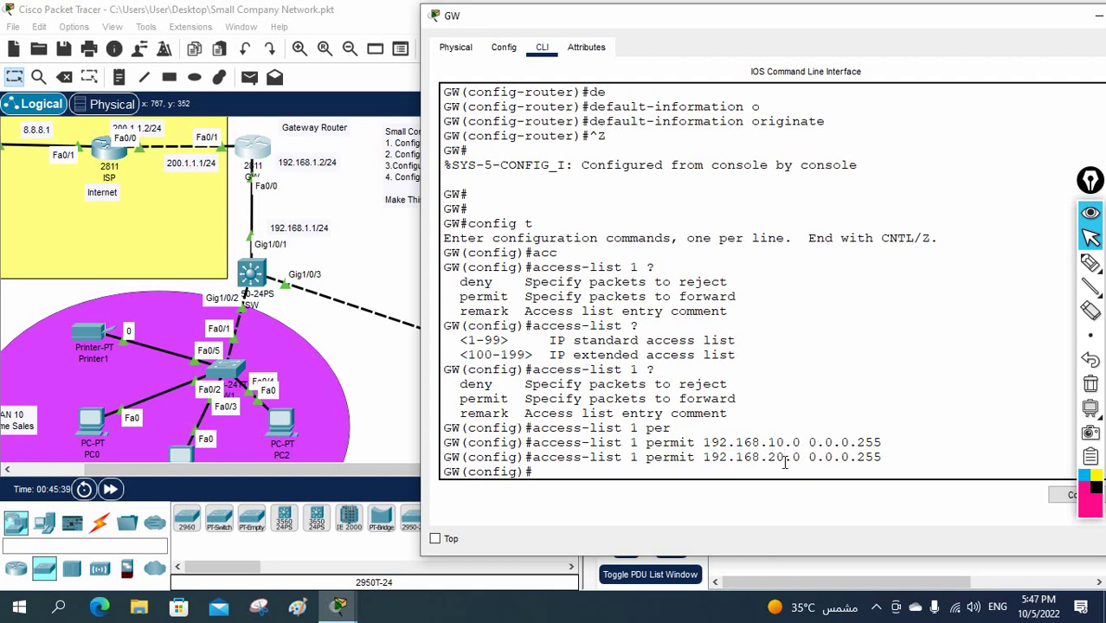
Step: Type 'ip nat inside source list 1 interface' at GW's config prompt
{"action": "type", "text": "ip nat"}
{"action": "key", "text": "Tab"}
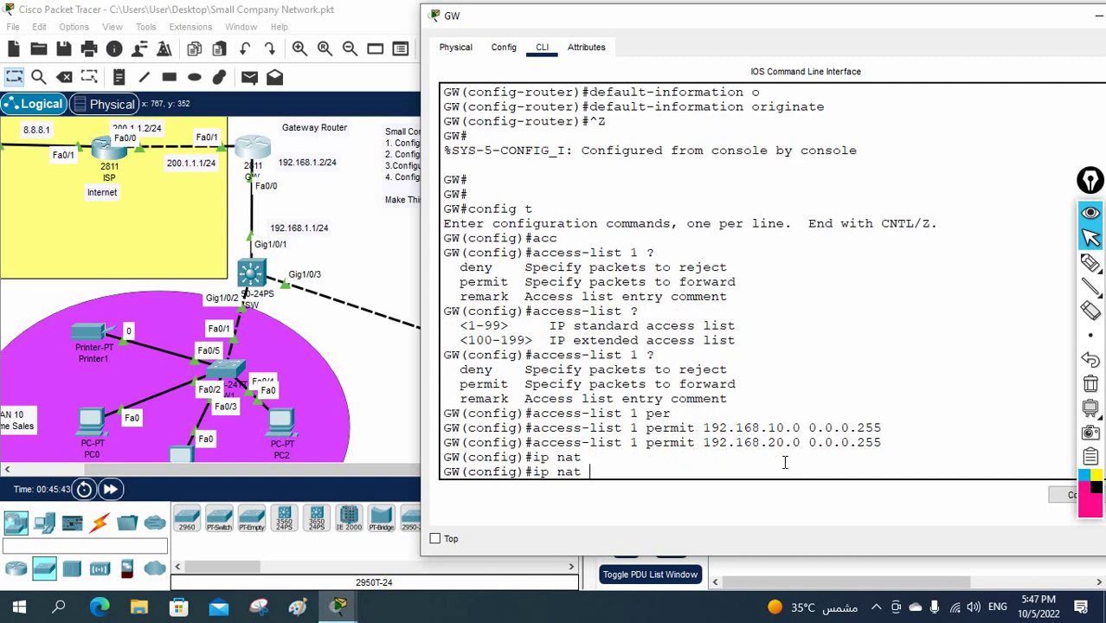
{"action": "type", "text": "in"}
{"action": "key", "text": "Tab"}
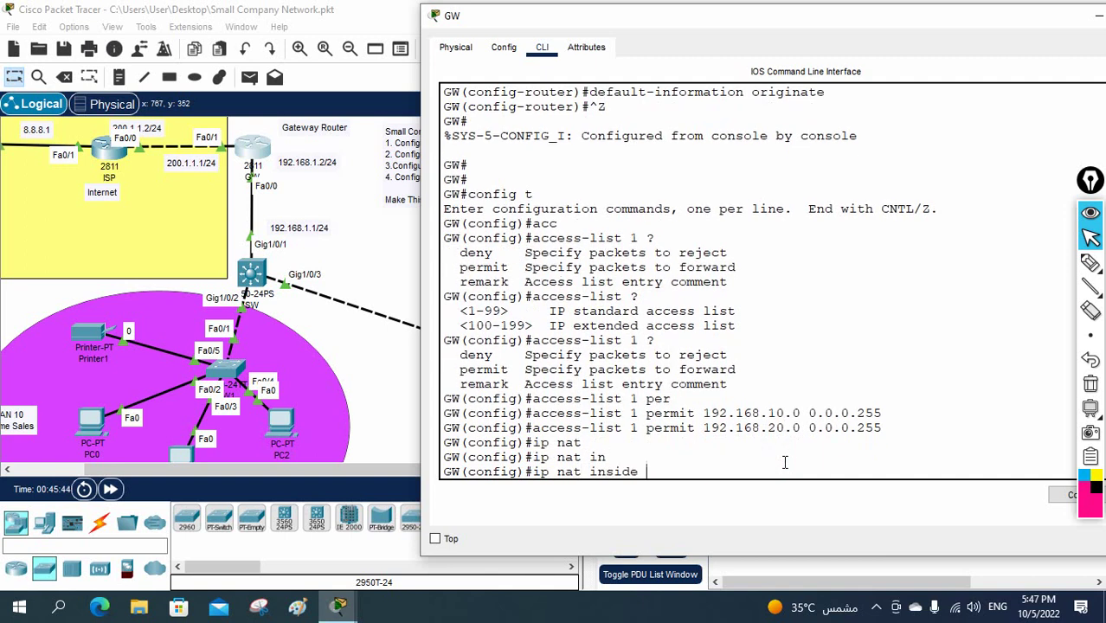
{"action": "type", "text": "sou"}
{"action": "key", "text": "Tab"}
{"action": "type", "text": "li"}
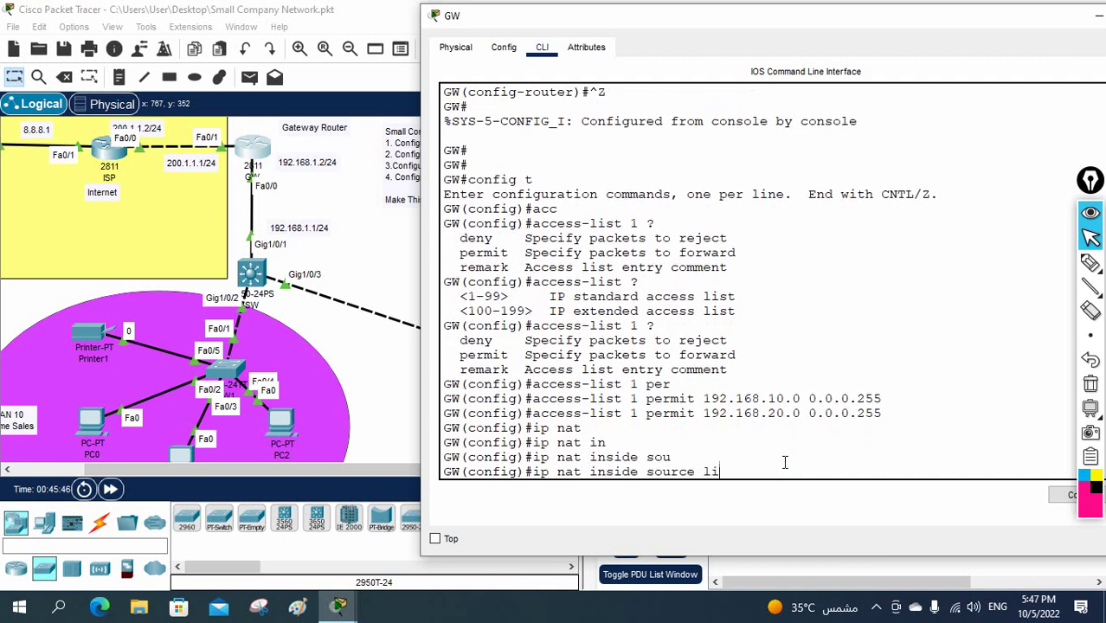
{"action": "key", "text": "Tab"}
{"action": "type", "text": "1"}
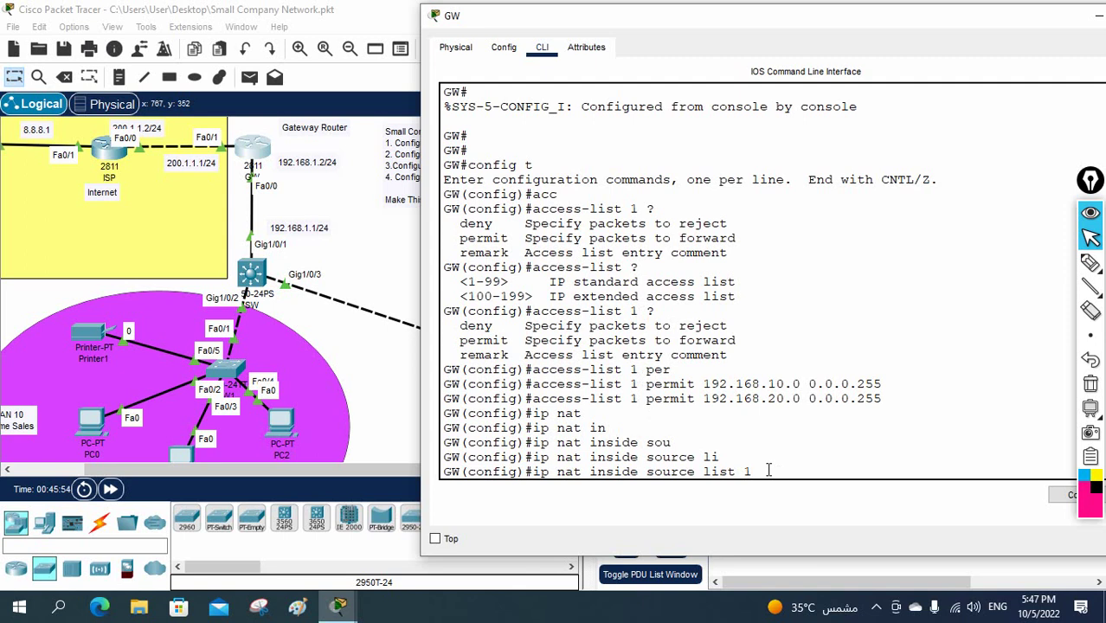
{"action": "type", "text": "in"}
{"action": "key", "text": "Tab"}
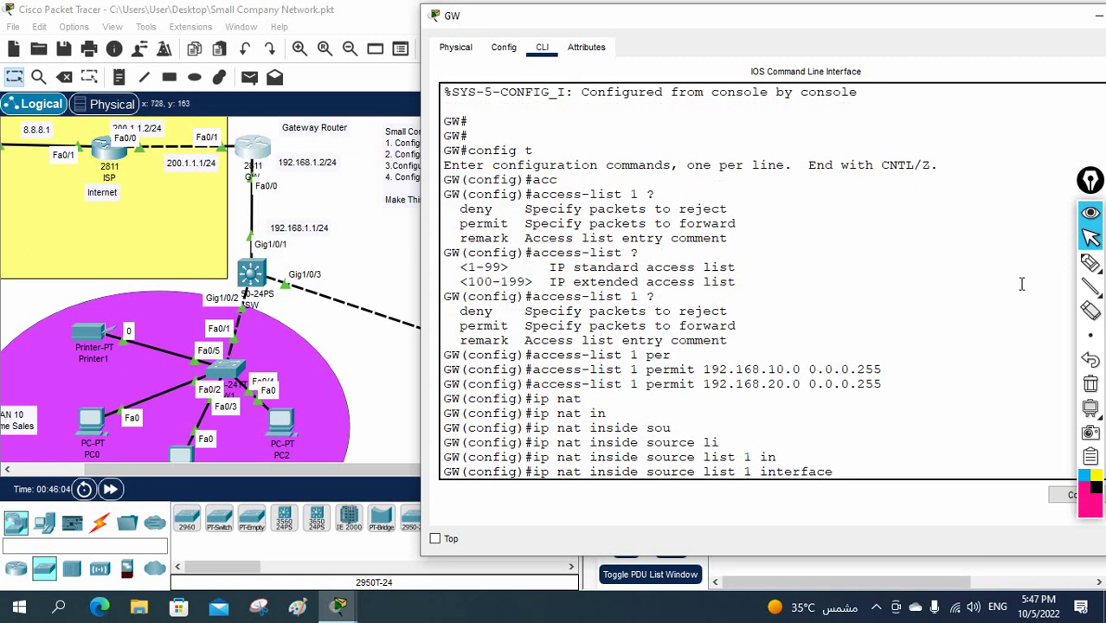
Step: Point out the Fa0/1 link, then finish the command with f0/1 overload and run it
{"action": "left_click", "coordinate": [1090, 263]}
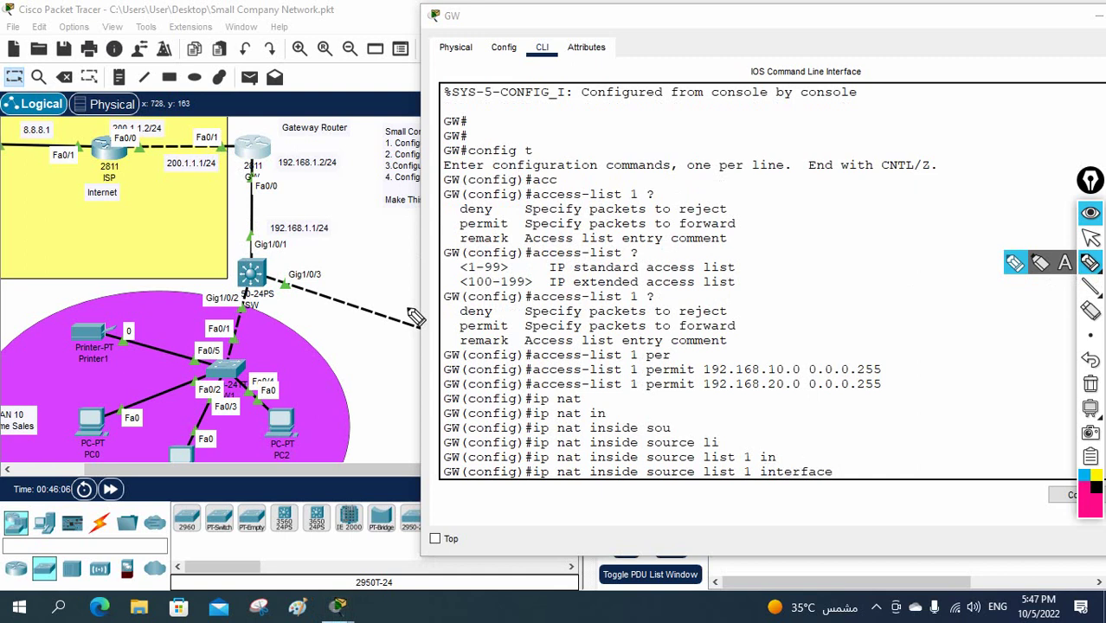
{"action": "mouse_move", "coordinate": [249, 287]}
{"action": "left_mouse_down"}
{"action": "mouse_move", "coordinate": [259, 187]}
{"action": "mouse_move", "coordinate": [252, 155]}
{"action": "mouse_move", "coordinate": [160, 161]}
{"action": "left_mouse_up"}
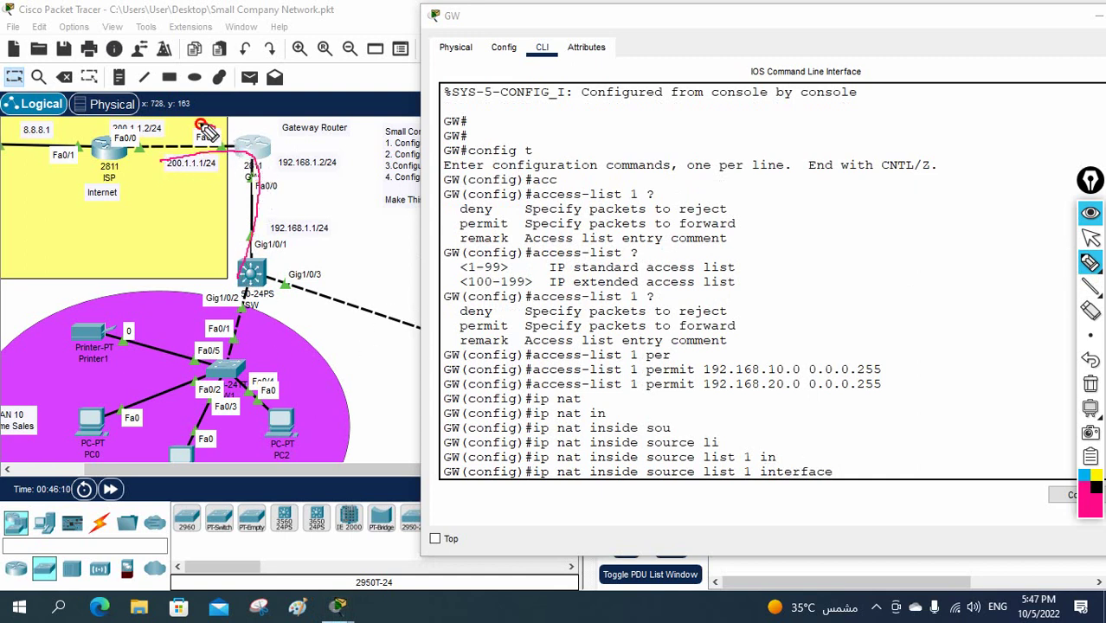
{"action": "mouse_move", "coordinate": [204, 129]}
{"action": "left_mouse_down"}
{"action": "mouse_move", "coordinate": [227, 145]}
{"action": "mouse_move", "coordinate": [213, 158]}
{"action": "left_mouse_up"}
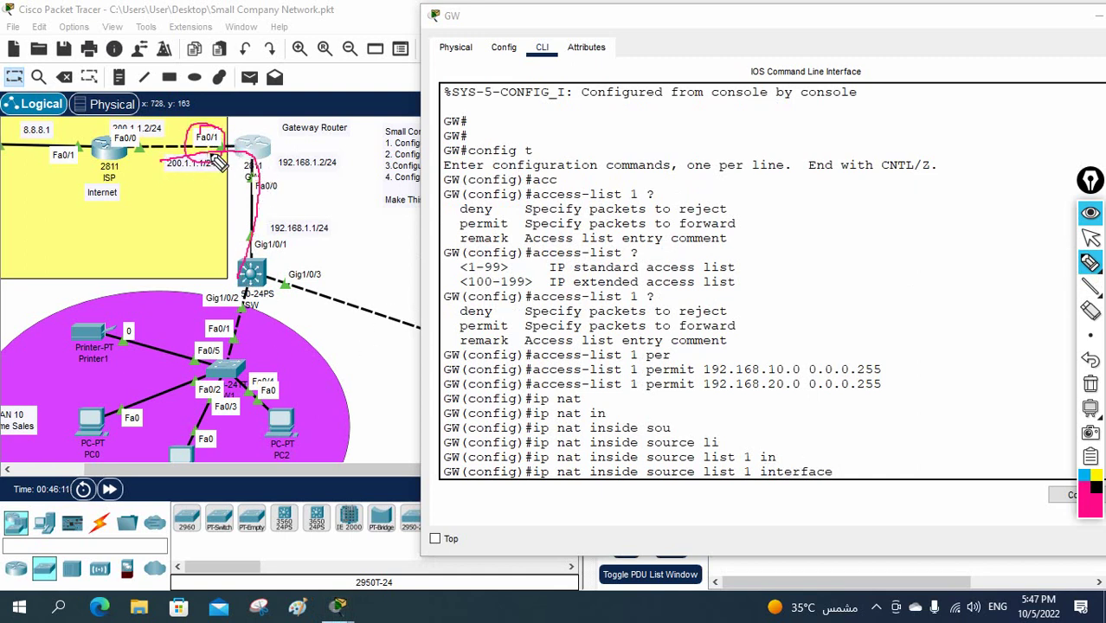
{"action": "left_click", "coordinate": [1091, 384]}
{"action": "left_click", "coordinate": [1091, 238]}
{"action": "left_click", "coordinate": [970, 466]}
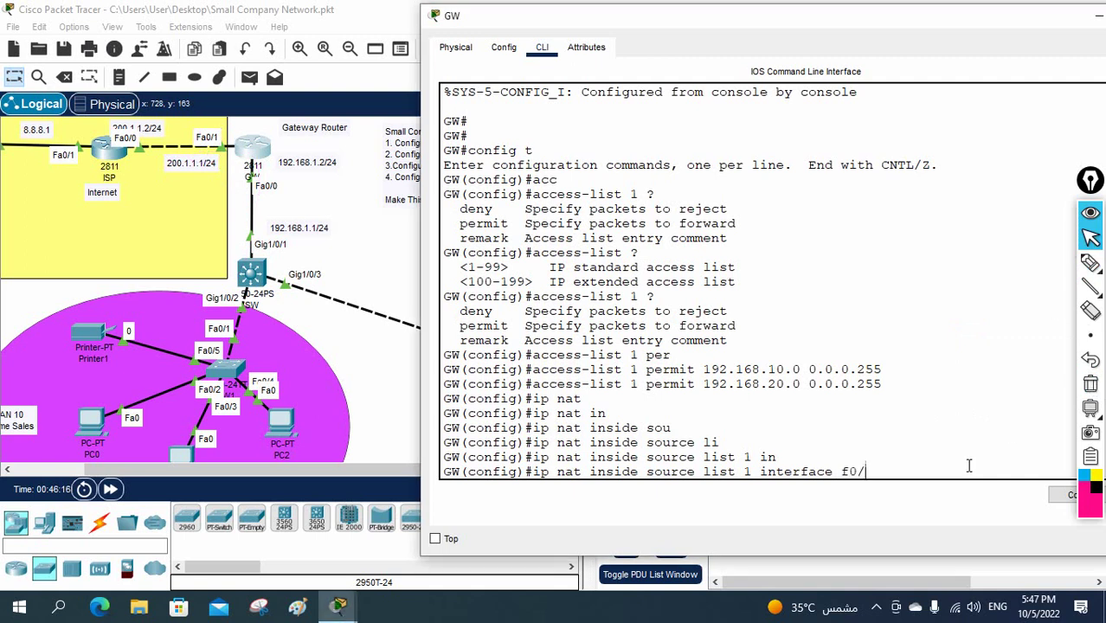
{"action": "type", "text": "1 o"}
{"action": "key", "text": "Tab"}
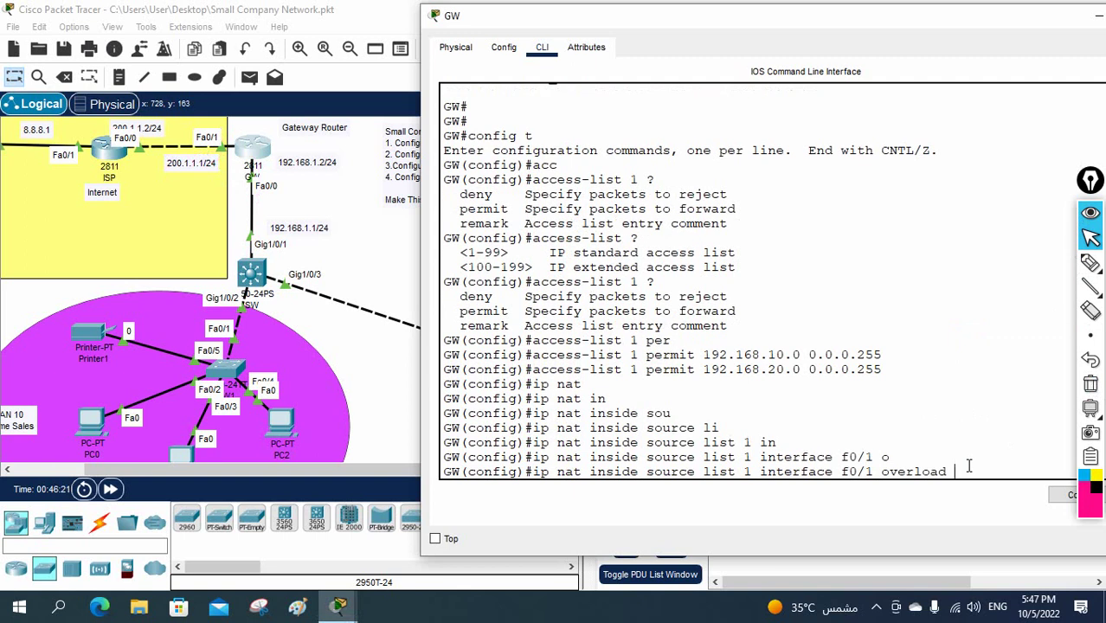
{"action": "key", "text": "Return"}
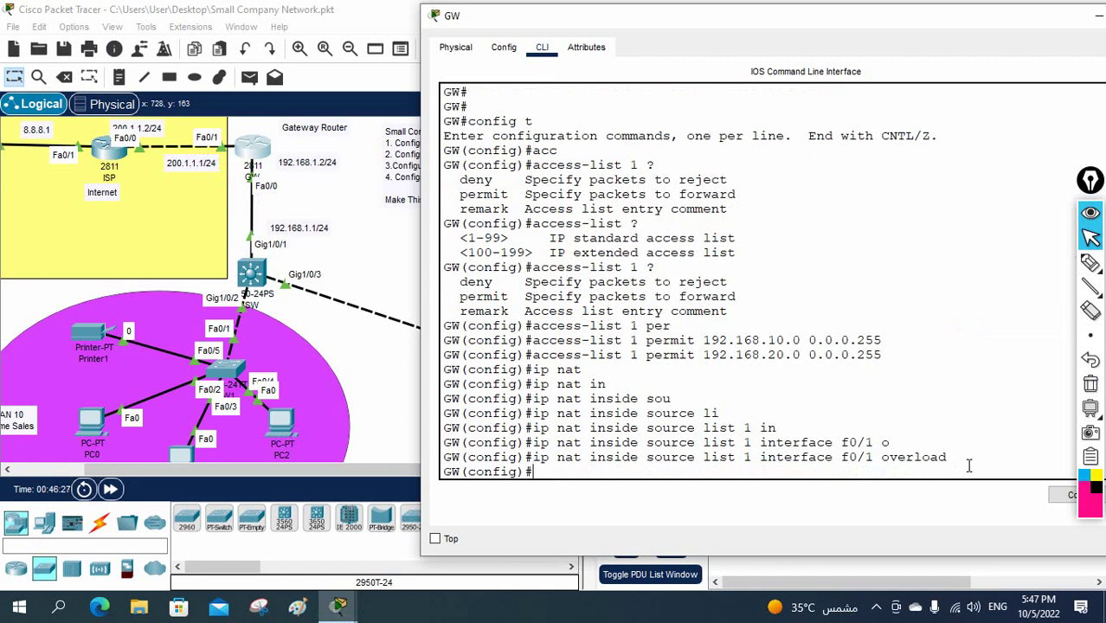
{"action": "left_click", "coordinate": [1090, 262]}
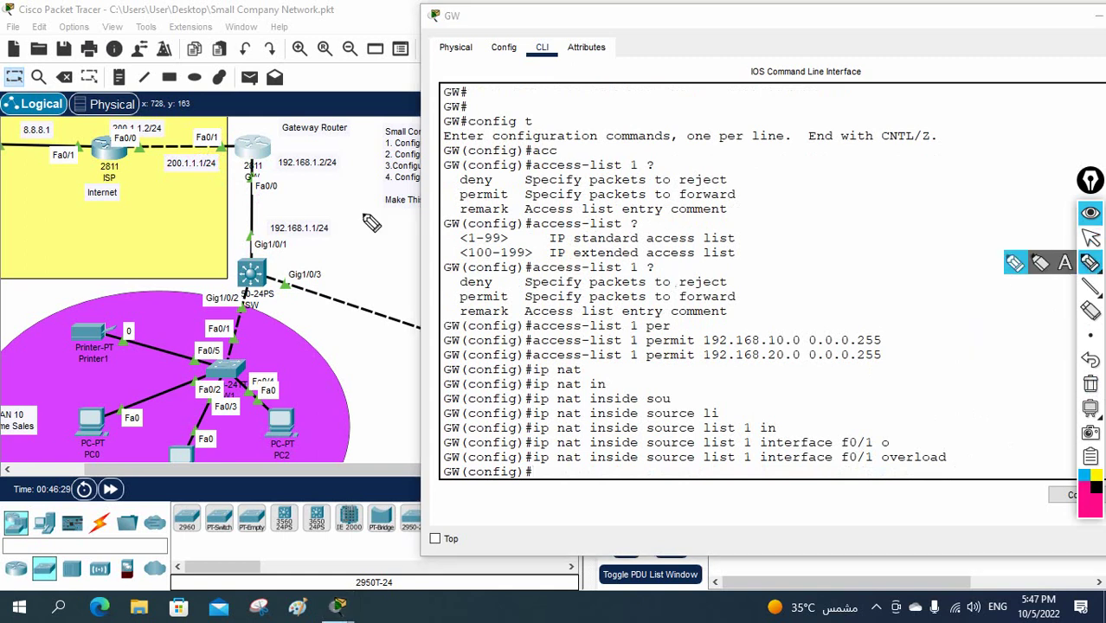
{"action": "mouse_move", "coordinate": [227, 132]}
{"action": "left_mouse_down"}
{"action": "mouse_move", "coordinate": [191, 145]}
{"action": "mouse_move", "coordinate": [227, 157]}
{"action": "mouse_move", "coordinate": [216, 149]}
{"action": "mouse_move", "coordinate": [251, 148]}
{"action": "left_mouse_up"}
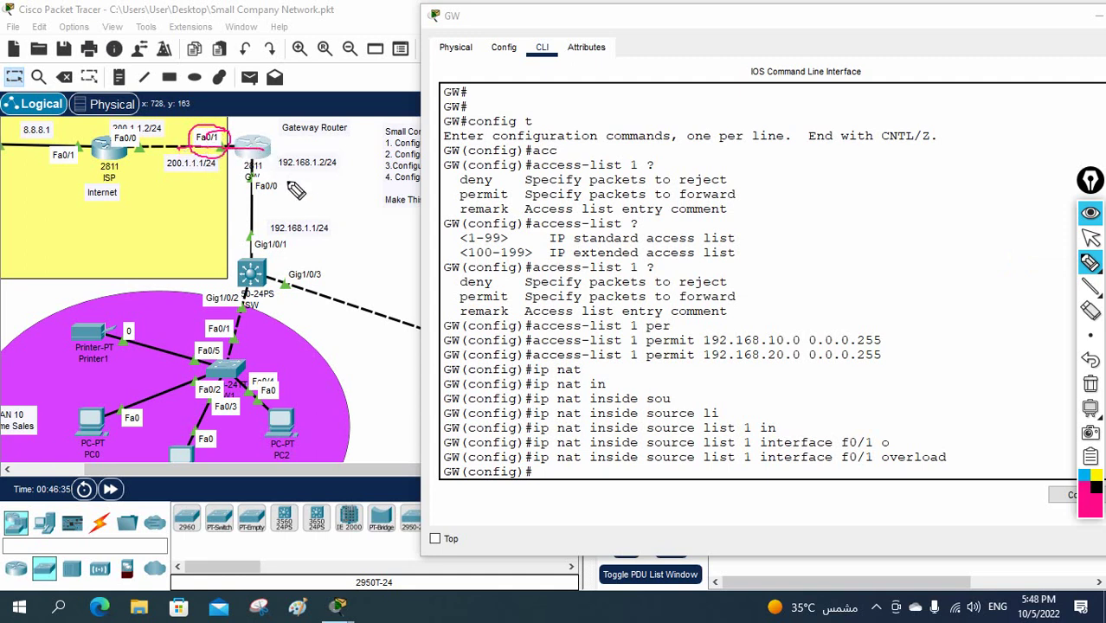
{"action": "mouse_move", "coordinate": [296, 190]}
{"action": "left_mouse_down"}
{"action": "mouse_move", "coordinate": [269, 174]}
{"action": "mouse_move", "coordinate": [239, 186]}
{"action": "mouse_move", "coordinate": [265, 210]}
{"action": "mouse_move", "coordinate": [293, 184]}
{"action": "left_mouse_up"}
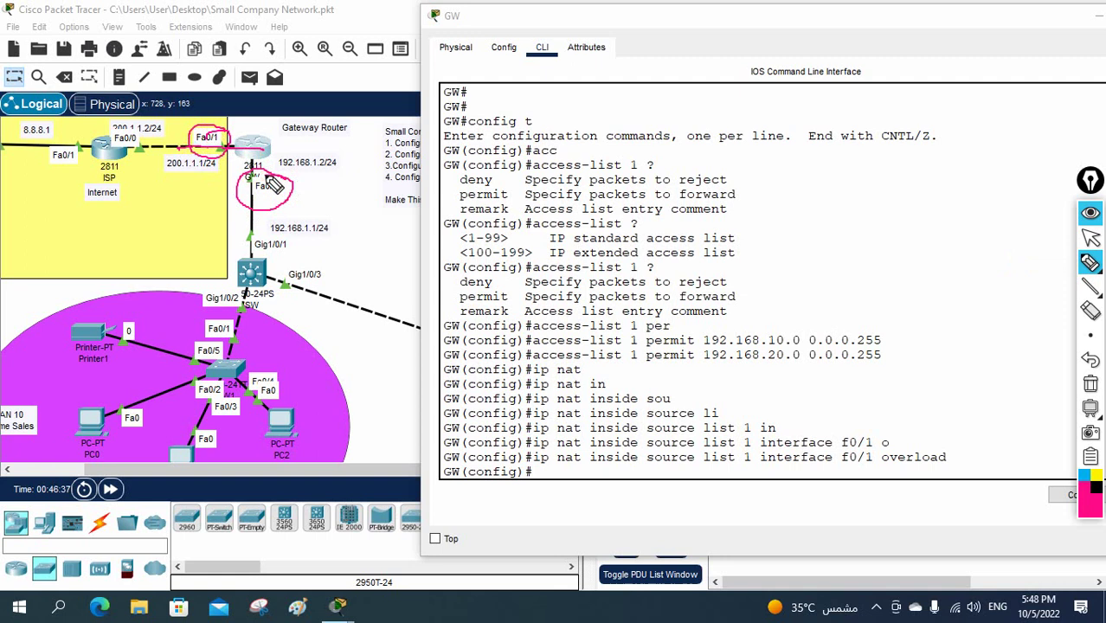
{"action": "left_click", "coordinate": [261, 202]}
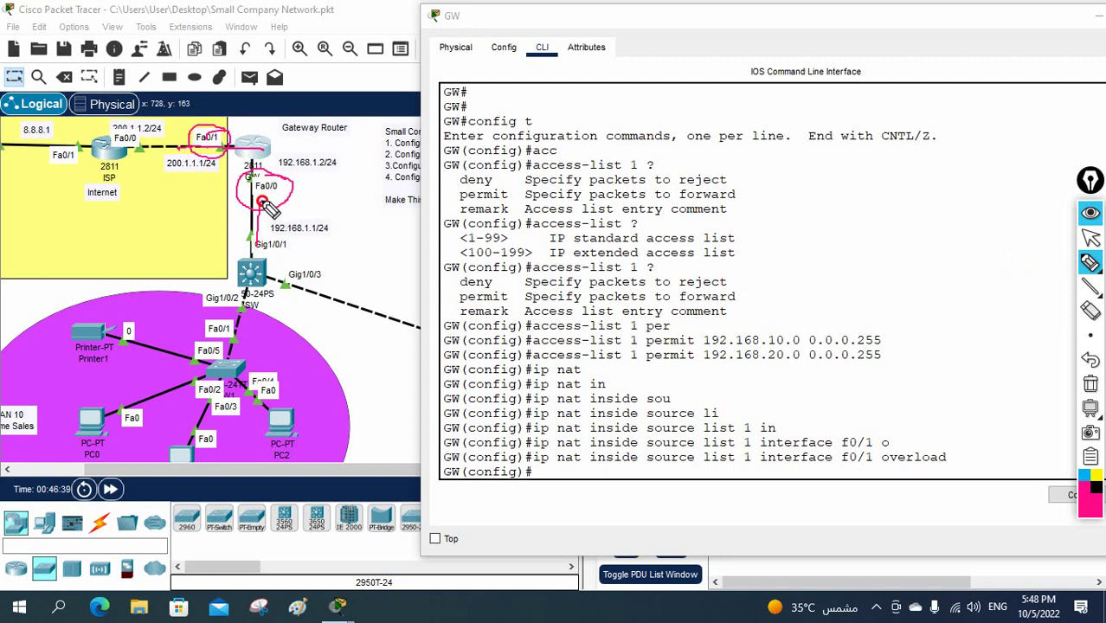
{"action": "mouse_move", "coordinate": [261, 202]}
{"action": "left_mouse_down"}
{"action": "mouse_move", "coordinate": [255, 196]}
{"action": "mouse_move", "coordinate": [273, 213]}
{"action": "left_mouse_up"}
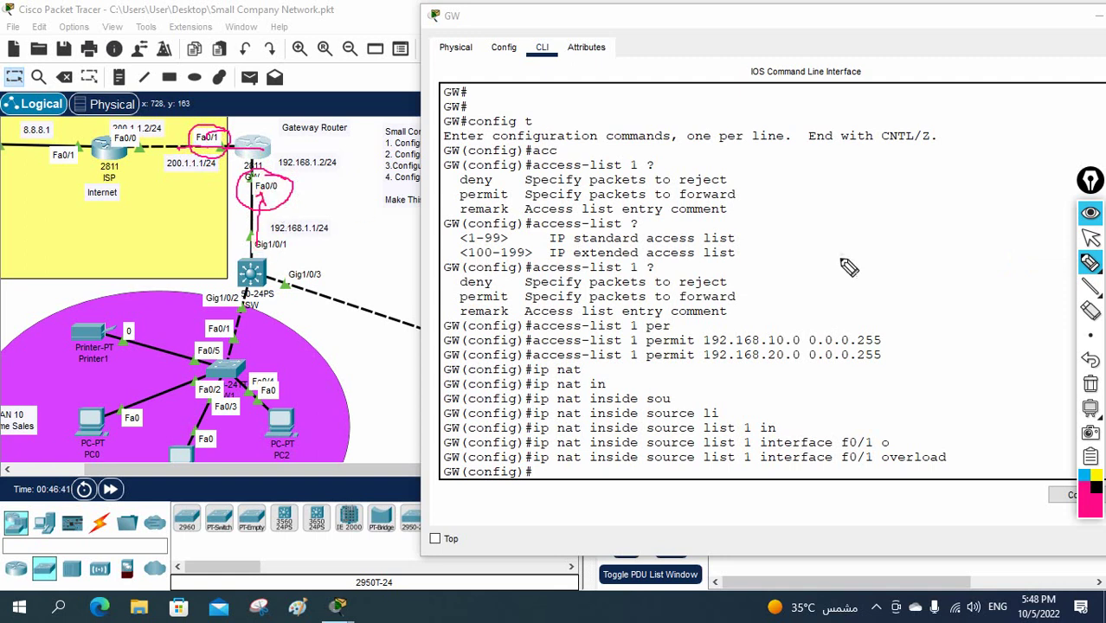
{"action": "left_click", "coordinate": [1091, 383]}
Step: Set GW's interface f0/1 as ip nat outside
{"action": "left_click", "coordinate": [1090, 239]}
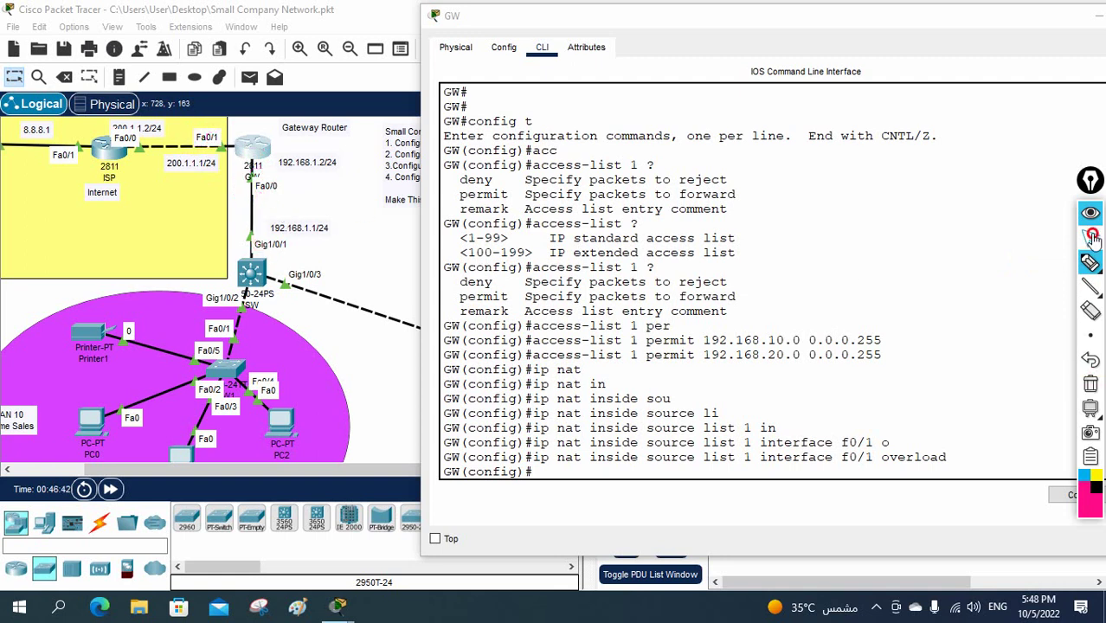
{"action": "left_click", "coordinate": [791, 417]}
{"action": "type", "text": "ip"}
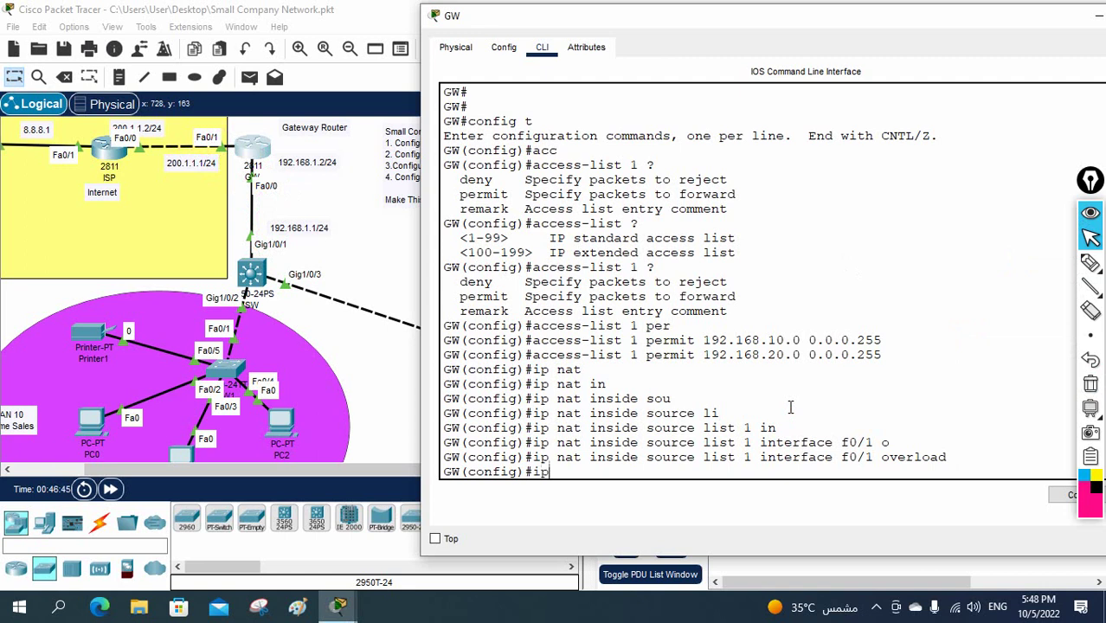
{"action": "key", "text": "BackSpace"}
{"action": "key", "text": "BackSpace"}
{"action": "type", "text": "int f0/1"}
{"action": "key", "text": "Return"}
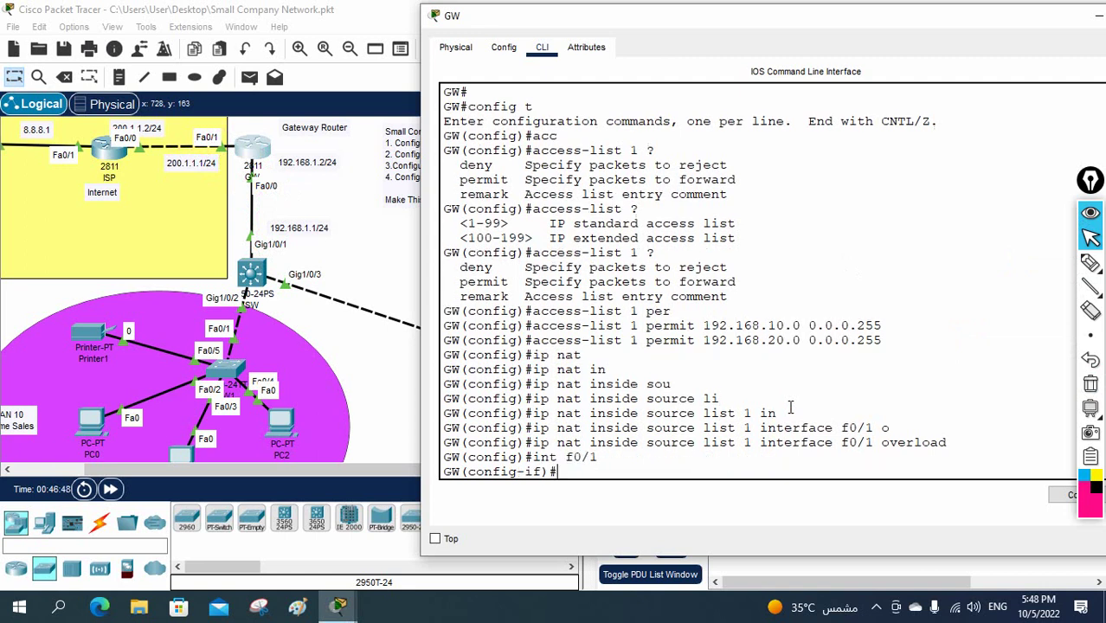
{"action": "type", "text": "ip nat"}
{"action": "key", "text": "Tab"}
{"action": "type", "text": "ou"}
{"action": "key", "text": "Tab"}
{"action": "key", "text": "Return"}
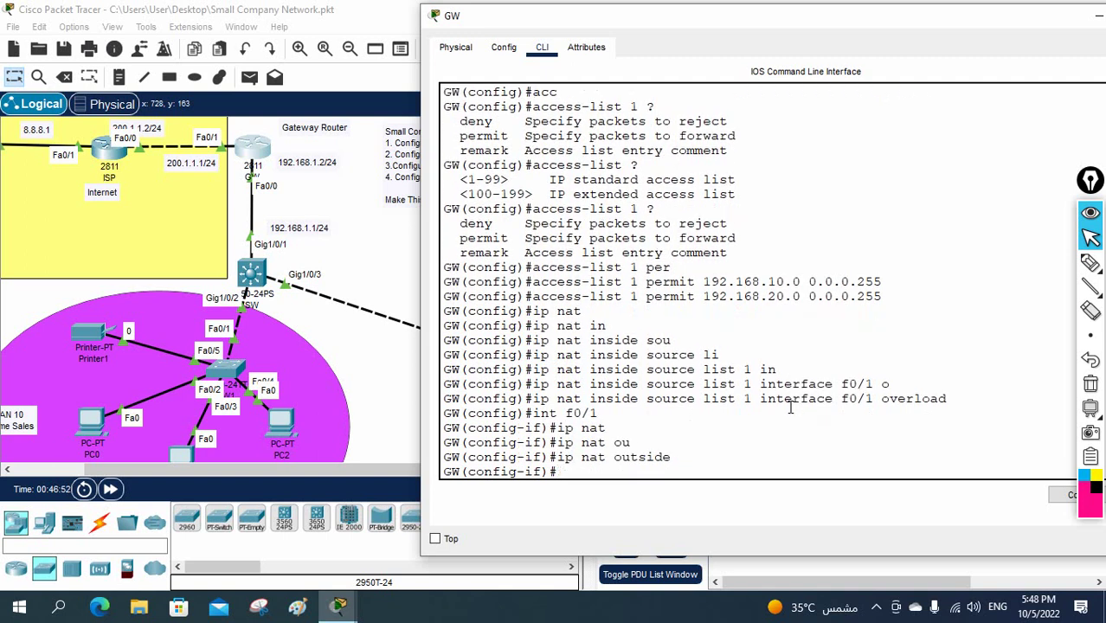
Step: Set GW's interface f0/0 as ip nat inside
{"action": "type", "text": "int f0/0"}
{"action": "key", "text": "Return"}
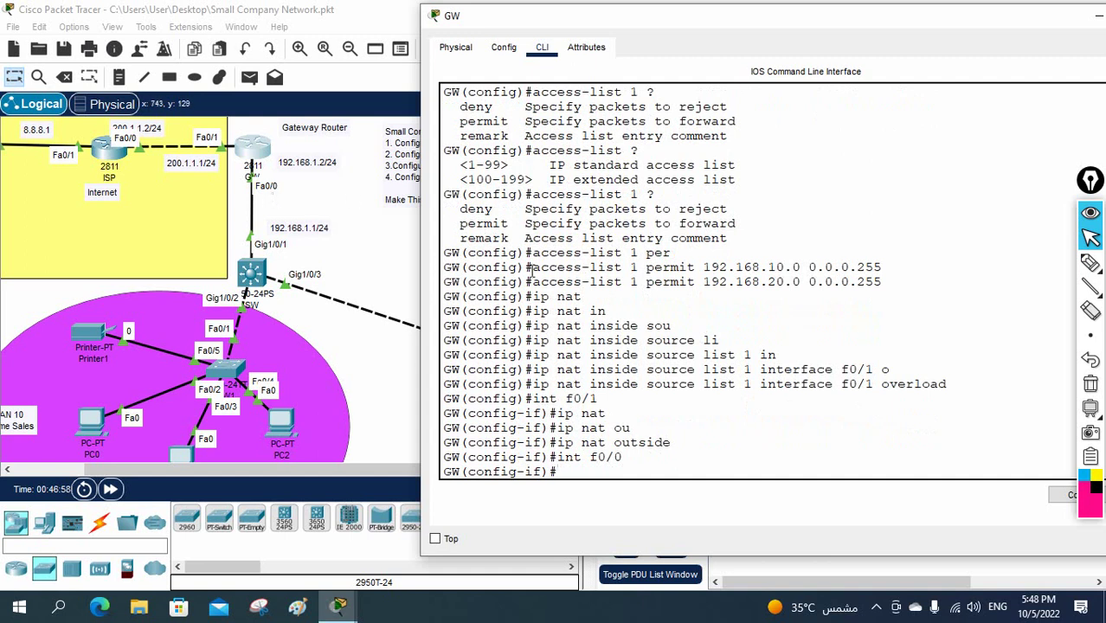
{"action": "type", "text": "ip nat"}
{"action": "key", "text": "Tab"}
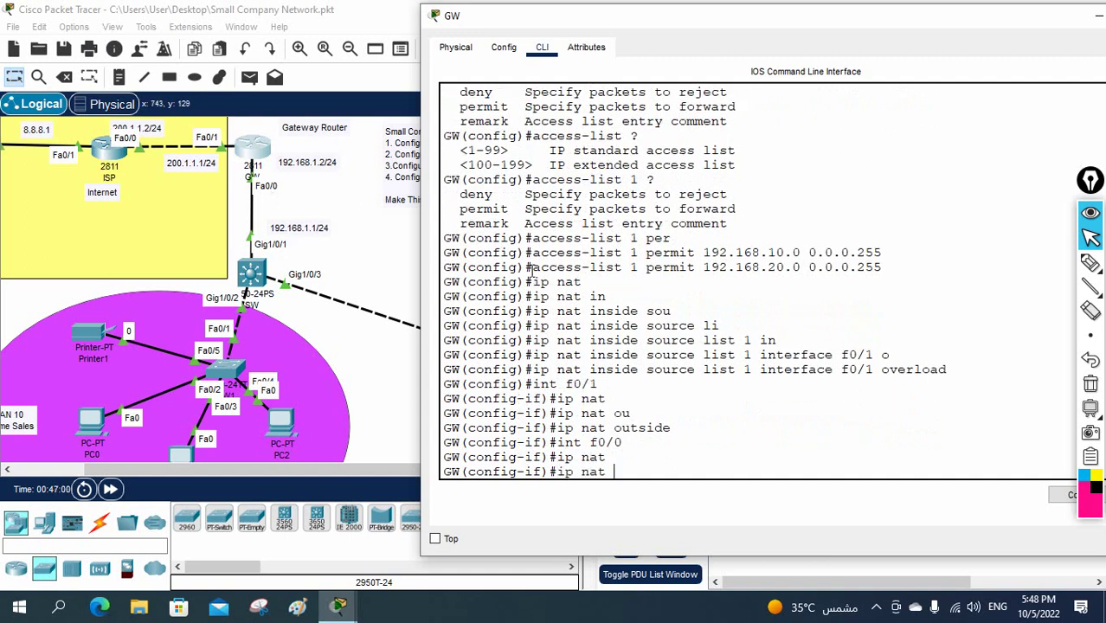
{"action": "type", "text": "i"}
{"action": "key", "text": "Tab"}
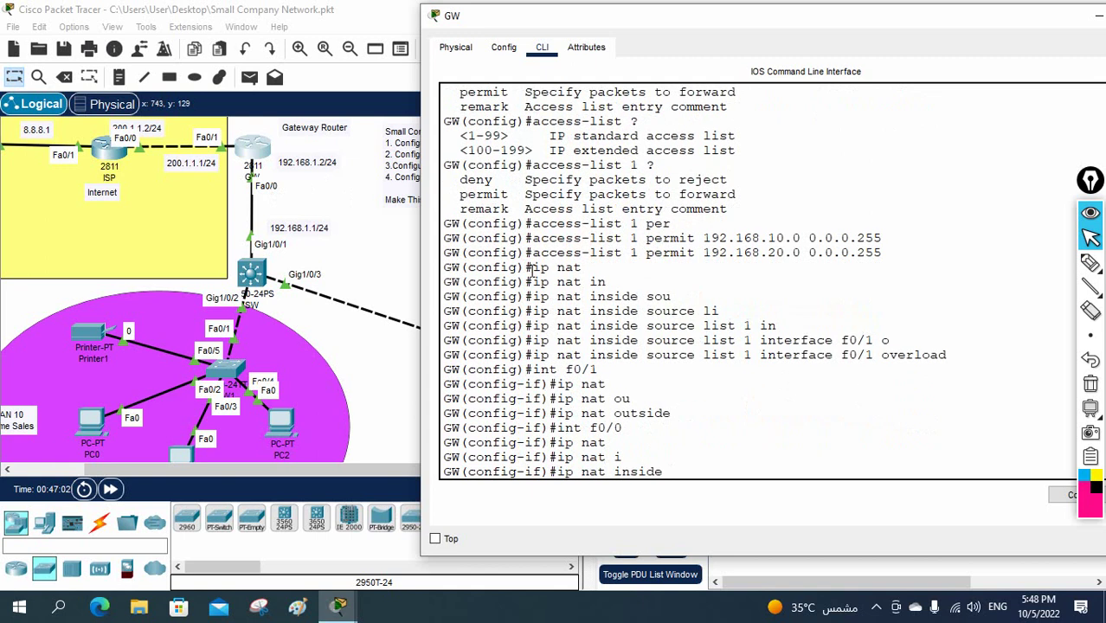
{"action": "key", "text": "Return"}
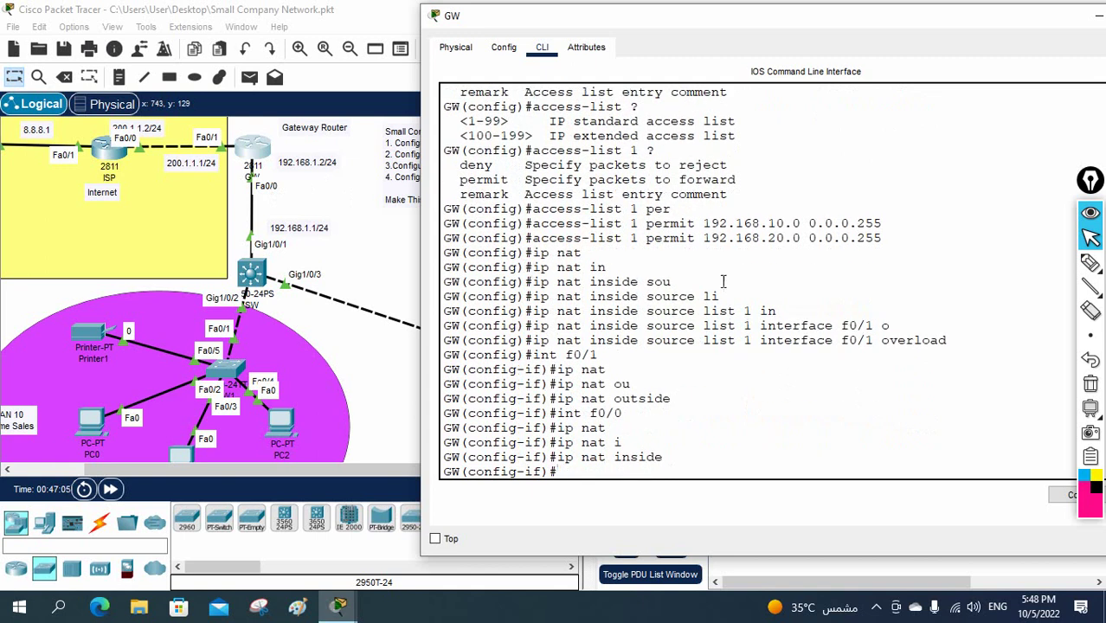
{"action": "left_click", "coordinate": [186, 457]}
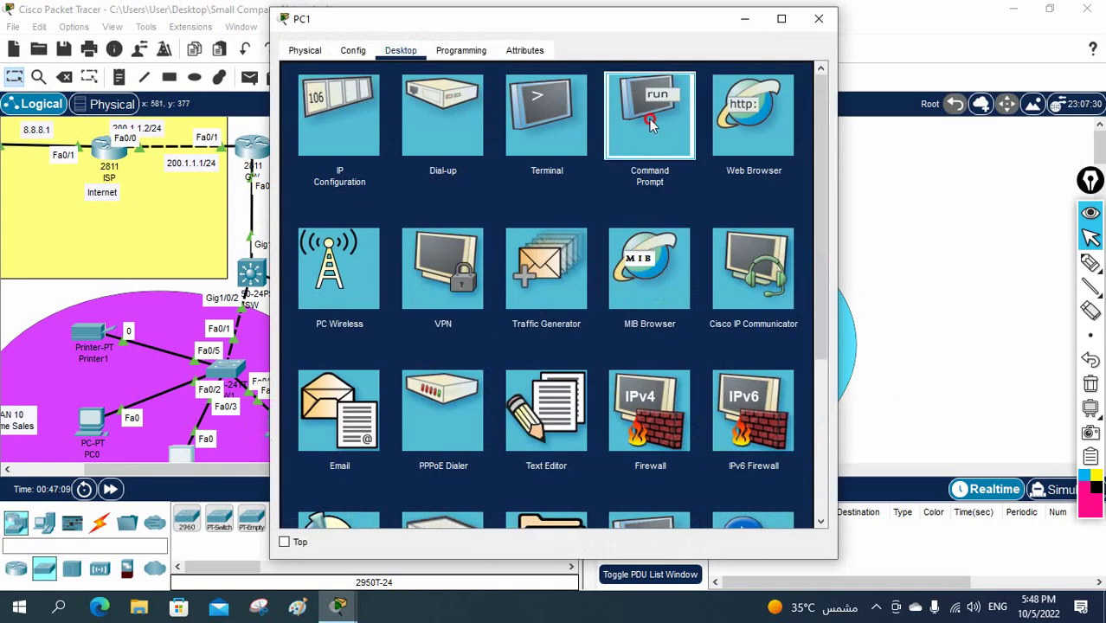
Step: Re-run ping 8.8.8.8 from PC1's Command Prompt and confirm it now gets replies
{"action": "left_click", "coordinate": [649, 115]}
{"action": "scroll", "coordinate": [655, 256], "scroll_direction": "down", "scroll_amount": 9}
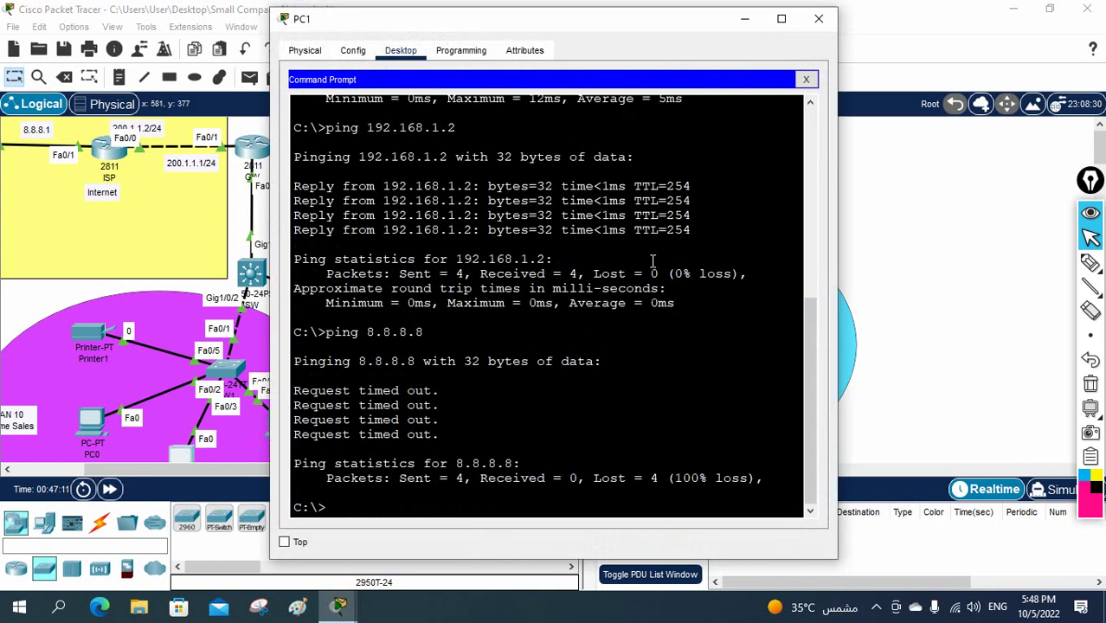
{"action": "key", "text": "Up"}
{"action": "key", "text": "Return"}
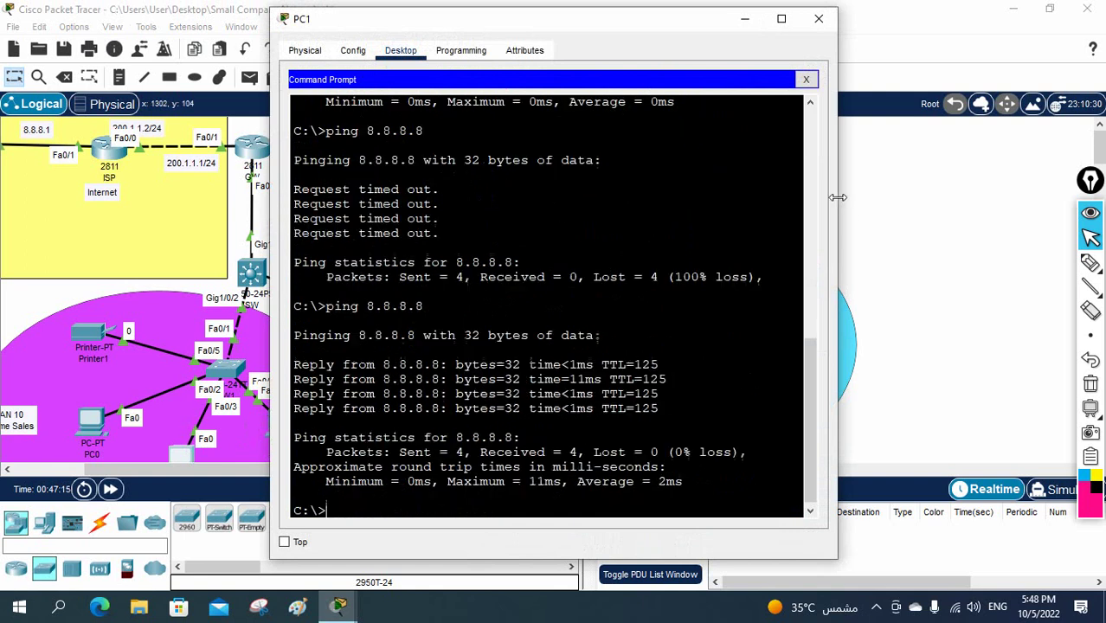
{"action": "left_click_drag", "start_coordinate": [836, 205], "coordinate": [1000, 197]}
{"action": "left_click_drag", "start_coordinate": [584, 23], "coordinate": [697, 40]}
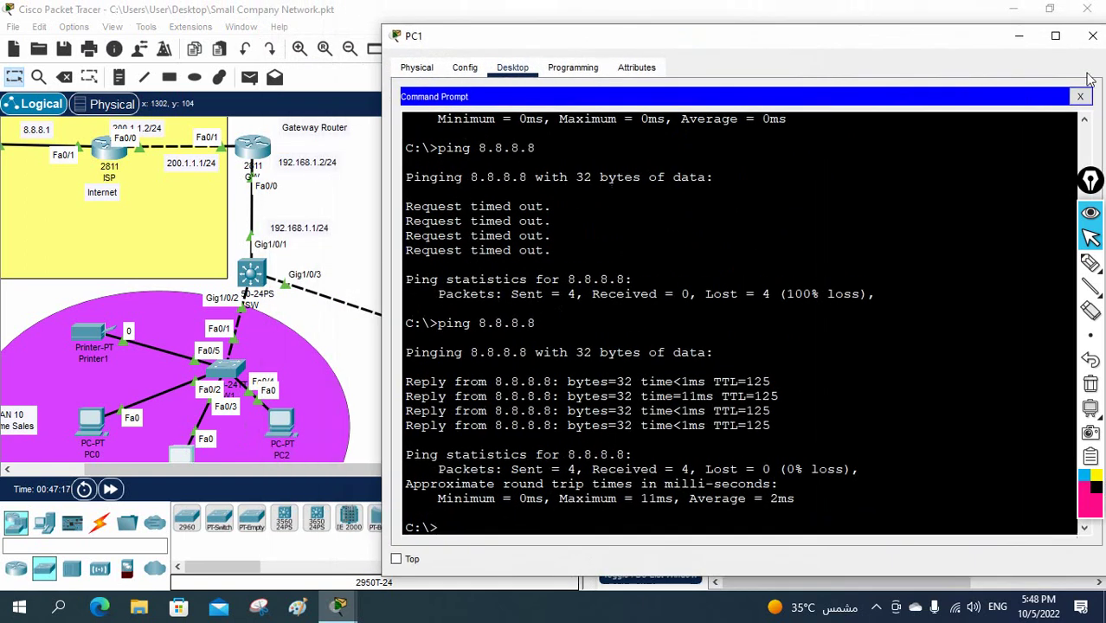
{"action": "left_click", "coordinate": [1082, 96]}
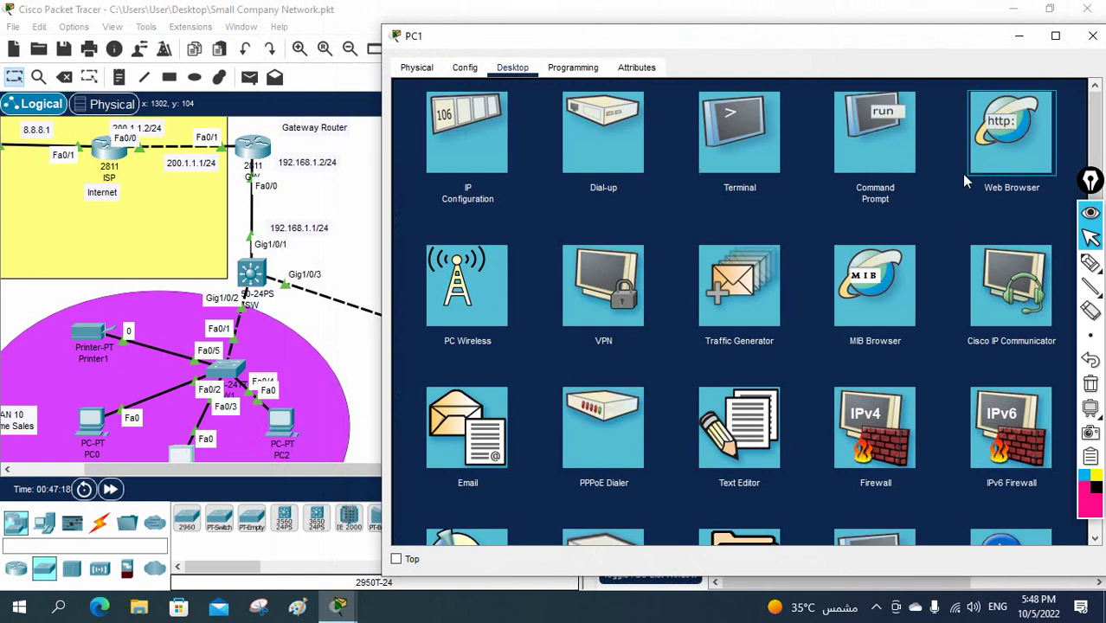
{"action": "left_click", "coordinate": [985, 133]}
{"action": "left_click", "coordinate": [617, 113]}
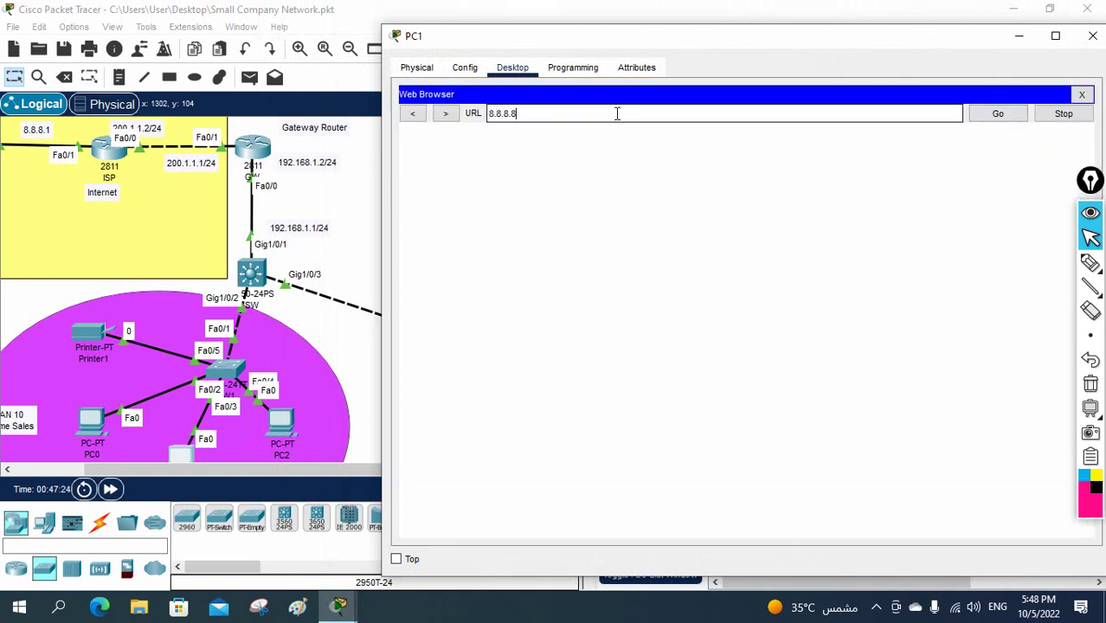
{"action": "key", "text": "Return"}
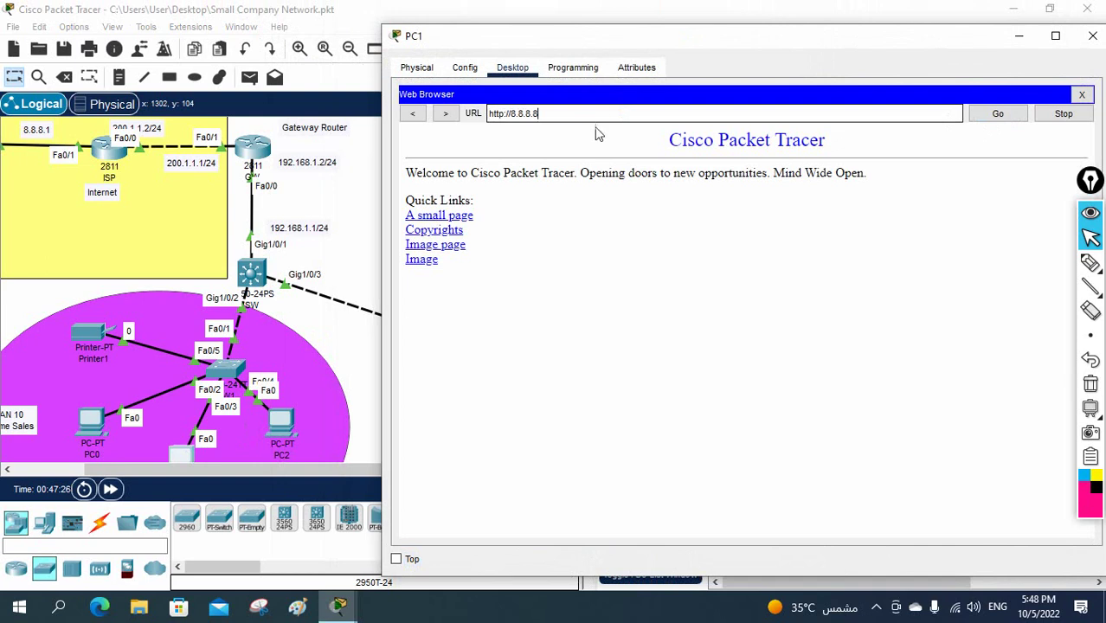
{"action": "left_click", "coordinate": [429, 217]}
{"action": "left_click", "coordinate": [419, 152]}
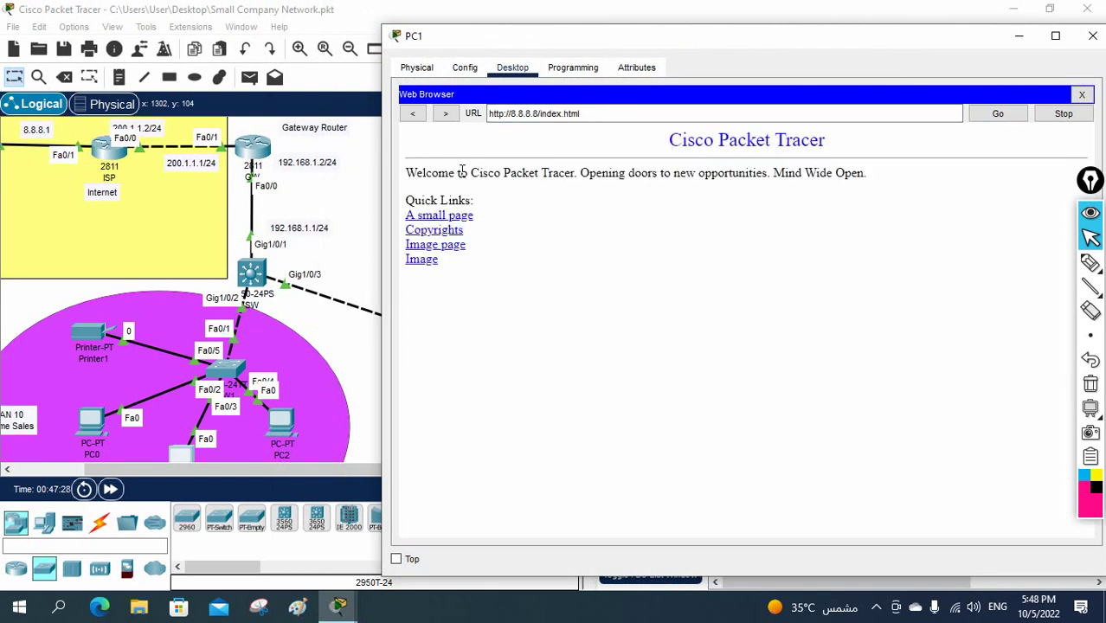
Step: Leave config mode on GW and save its running configuration with wr
{"action": "left_click", "coordinate": [1093, 36]}
{"action": "left_click", "coordinate": [254, 149]}
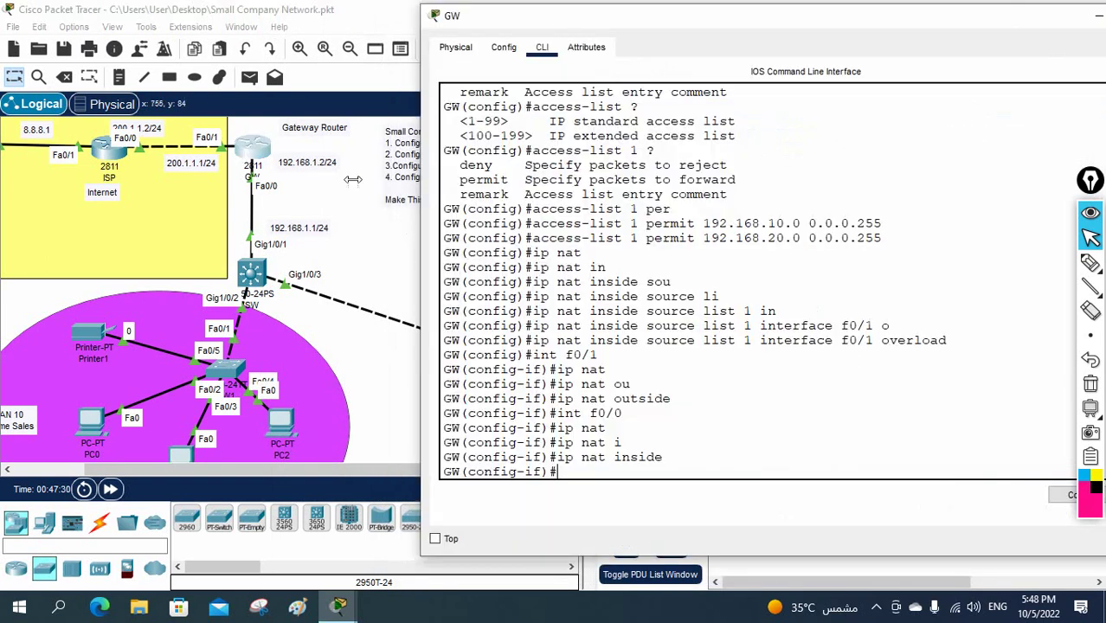
{"action": "key", "text": "ctrl+z"}
{"action": "key", "text": "Return"}
{"action": "key", "text": "Return"}
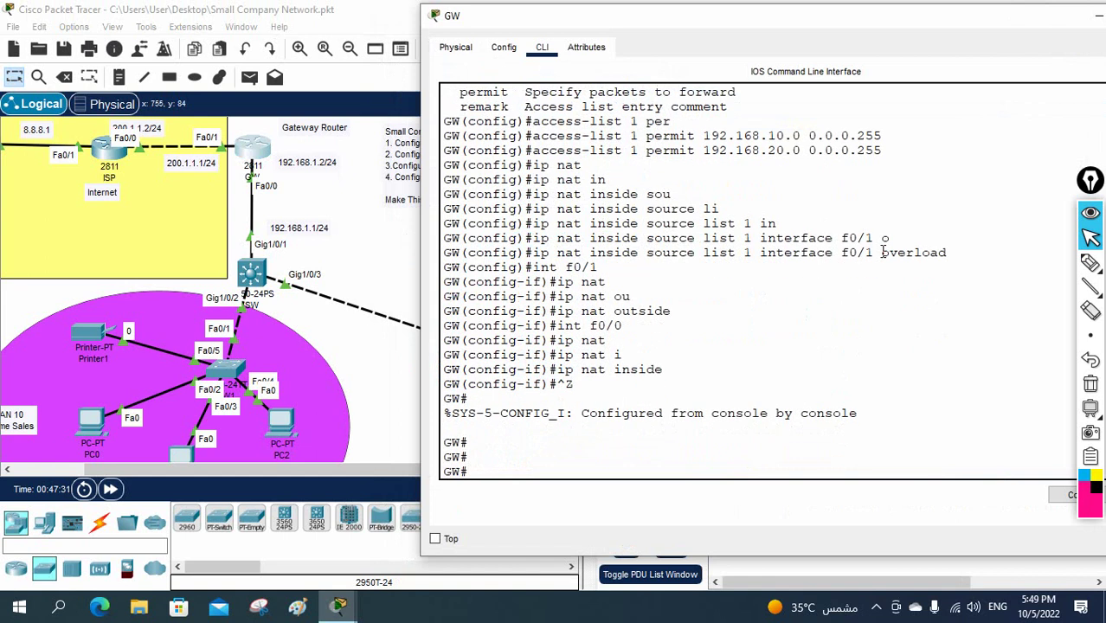
{"action": "type", "text": "wr"}
{"action": "key", "text": "Return"}
{"action": "key", "text": "Return"}
{"action": "key", "text": "Return"}
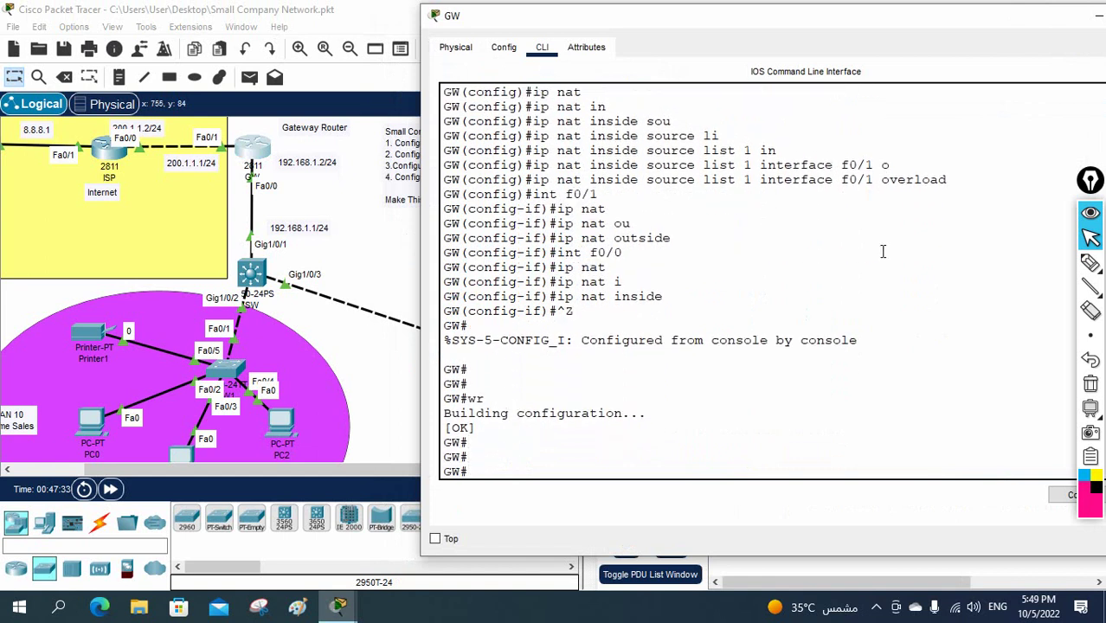
Step: Show GW's NAT translations, highlighting the icmp ping and tcp port 80 entries
{"action": "type", "text": "sh"}
{"action": "type", "text": " n"}
{"action": "type", "text": " ip nat"}
{"action": "key", "text": "Tab"}
{"action": "type", "text": "t"}
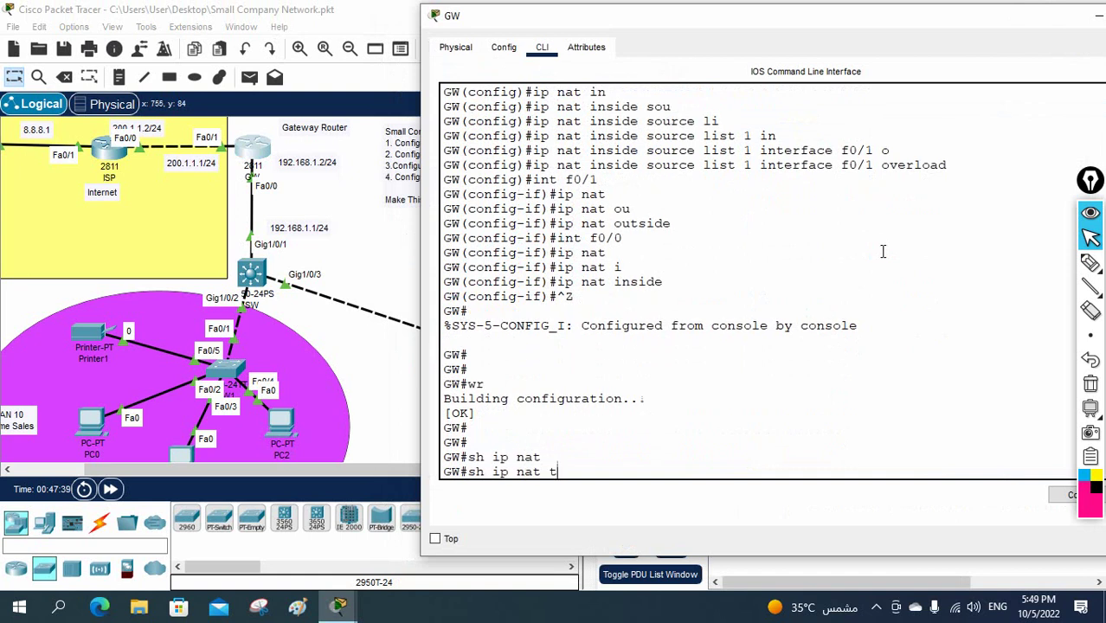
{"action": "type", "text": "r"}
{"action": "key", "text": "Tab"}
{"action": "key", "text": "Return"}
{"action": "key", "text": "Return"}
{"action": "key", "text": "Return"}
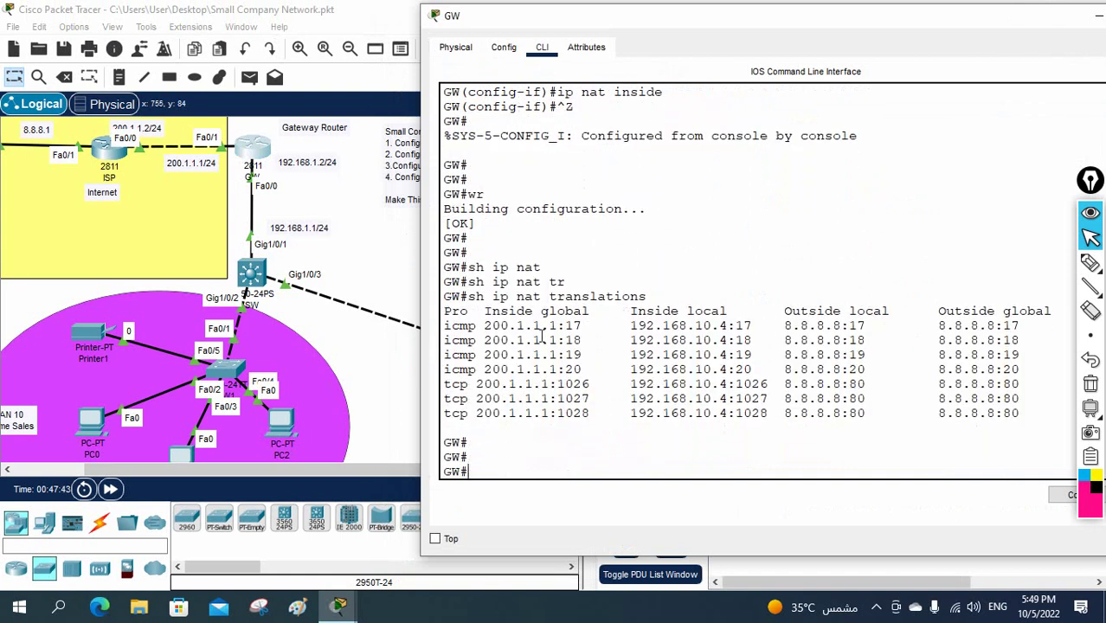
{"action": "left_click_drag", "start_coordinate": [443, 325], "coordinate": [1020, 326]}
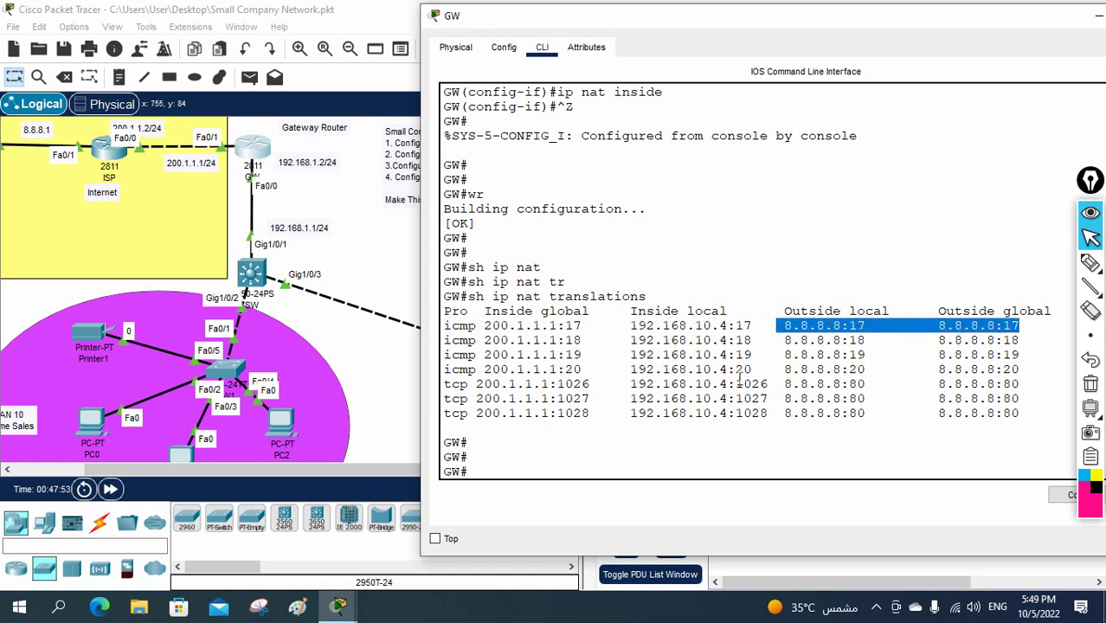
{"action": "left_click_drag", "start_coordinate": [444, 326], "coordinate": [979, 370]}
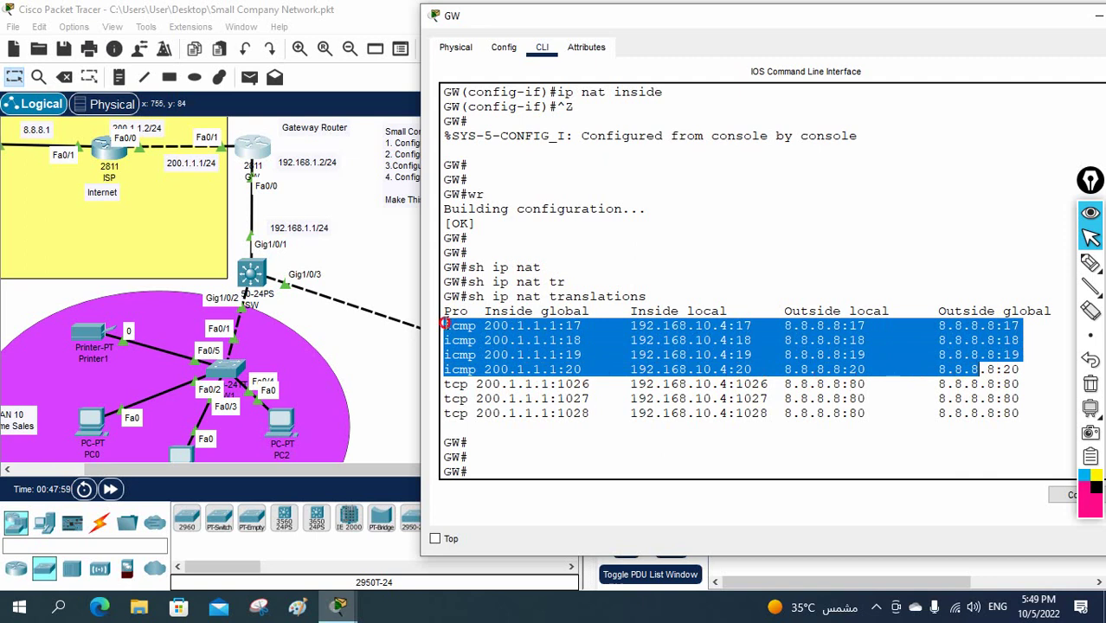
{"action": "left_click_drag", "start_coordinate": [445, 326], "coordinate": [1022, 364]}
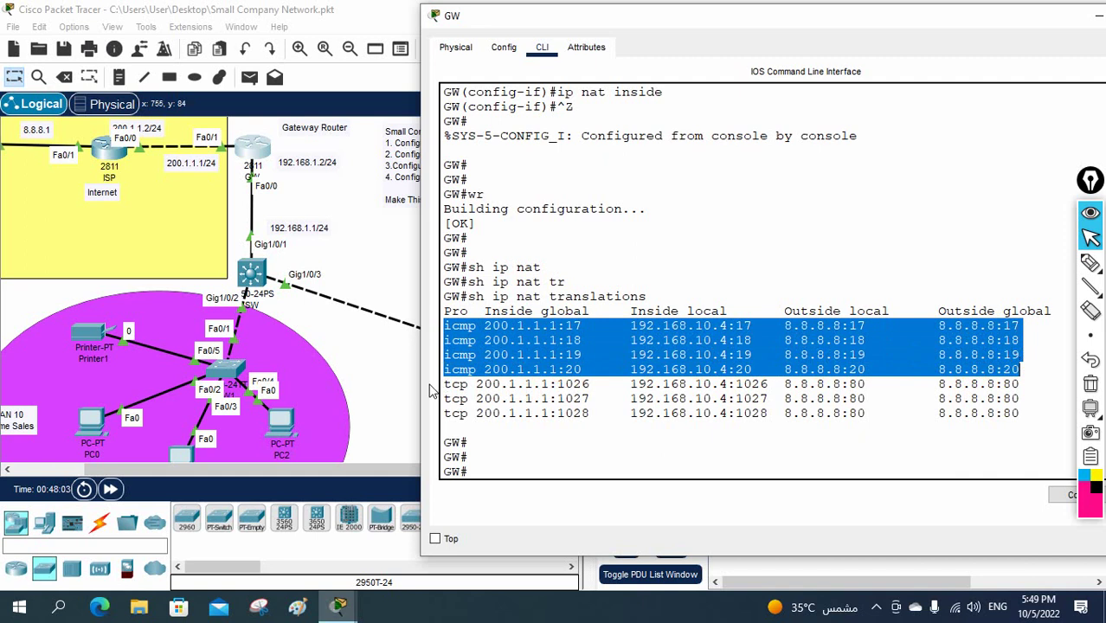
{"action": "left_click_drag", "start_coordinate": [444, 383], "coordinate": [1021, 417]}
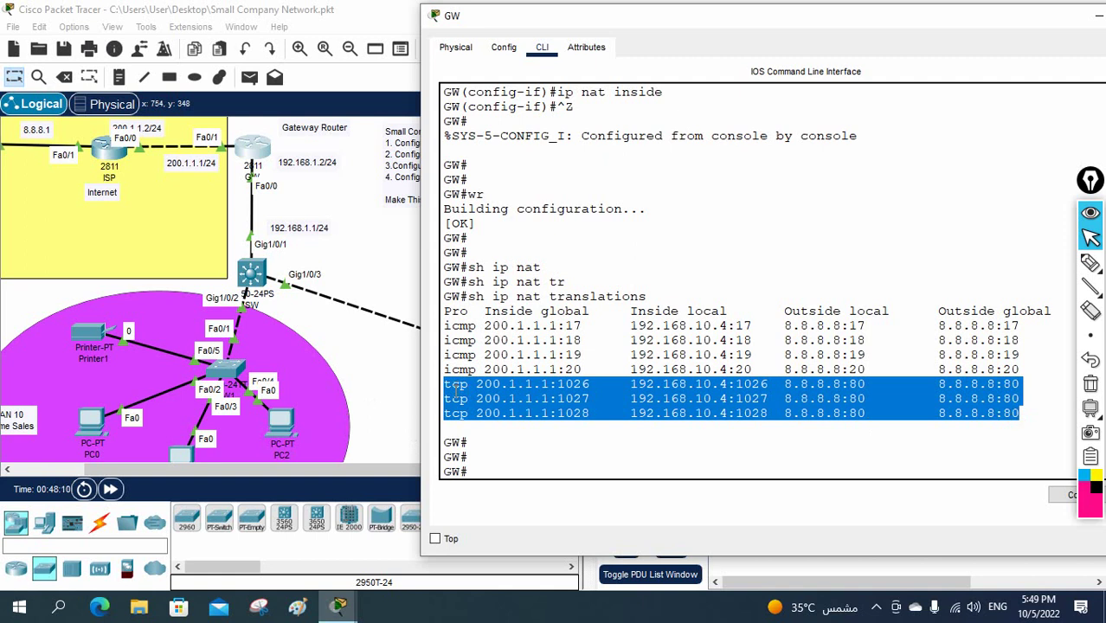
{"action": "left_click_drag", "start_coordinate": [1022, 385], "coordinate": [1023, 412]}
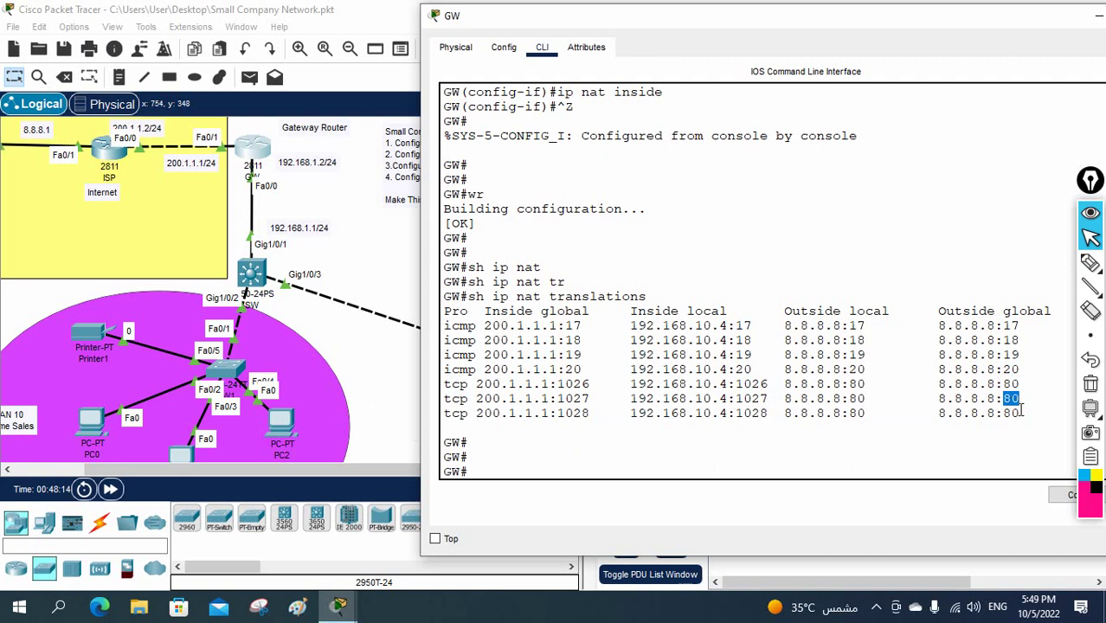
{"action": "left_click", "coordinate": [182, 458]}
{"action": "left_click", "coordinate": [183, 459]}
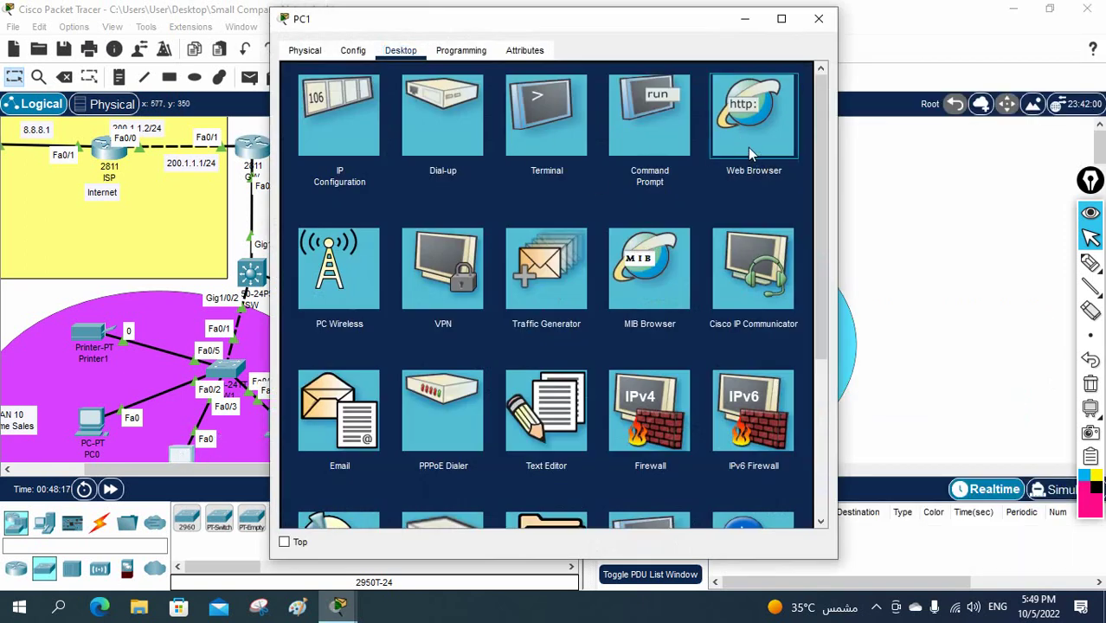
{"action": "left_click", "coordinate": [754, 117]}
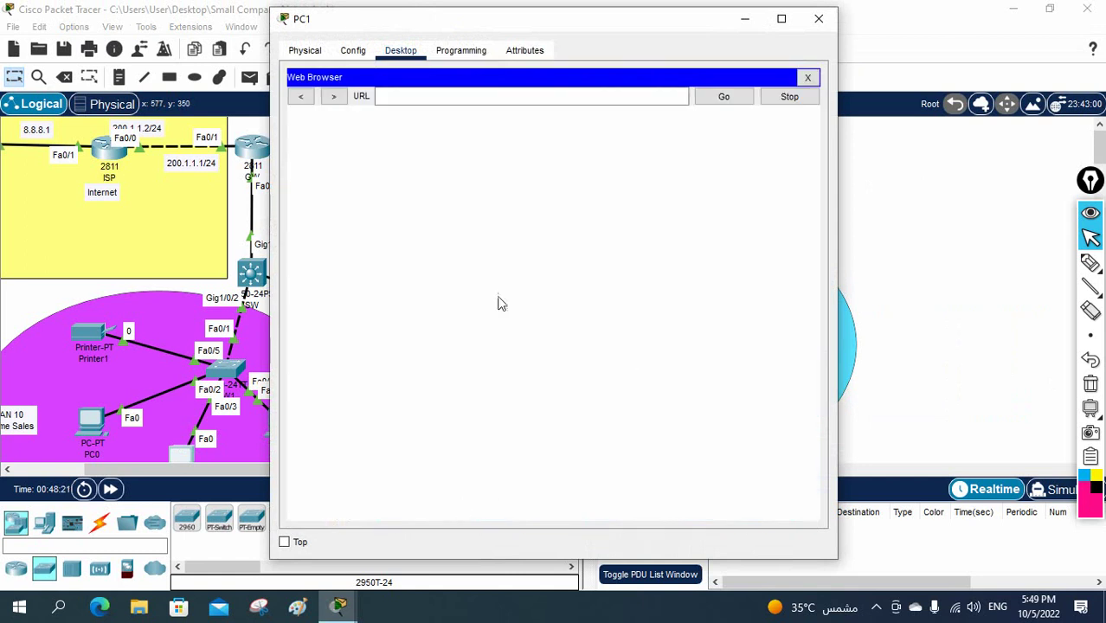
{"action": "left_click", "coordinate": [433, 97]}
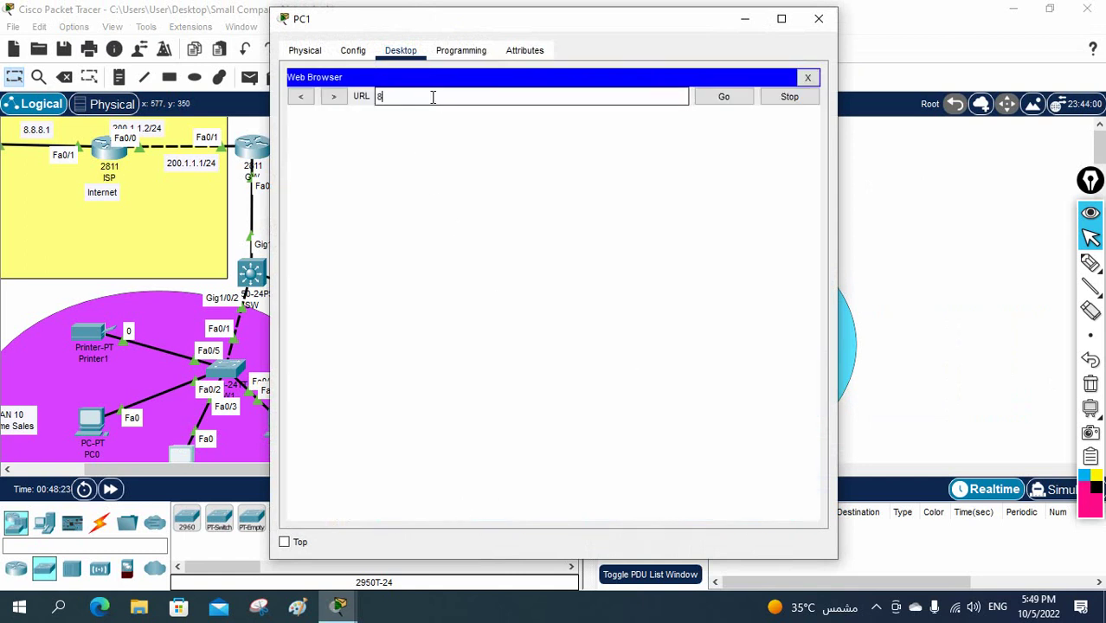
{"action": "type", "text": "8.8.8.8"}
{"action": "key", "text": "Return"}
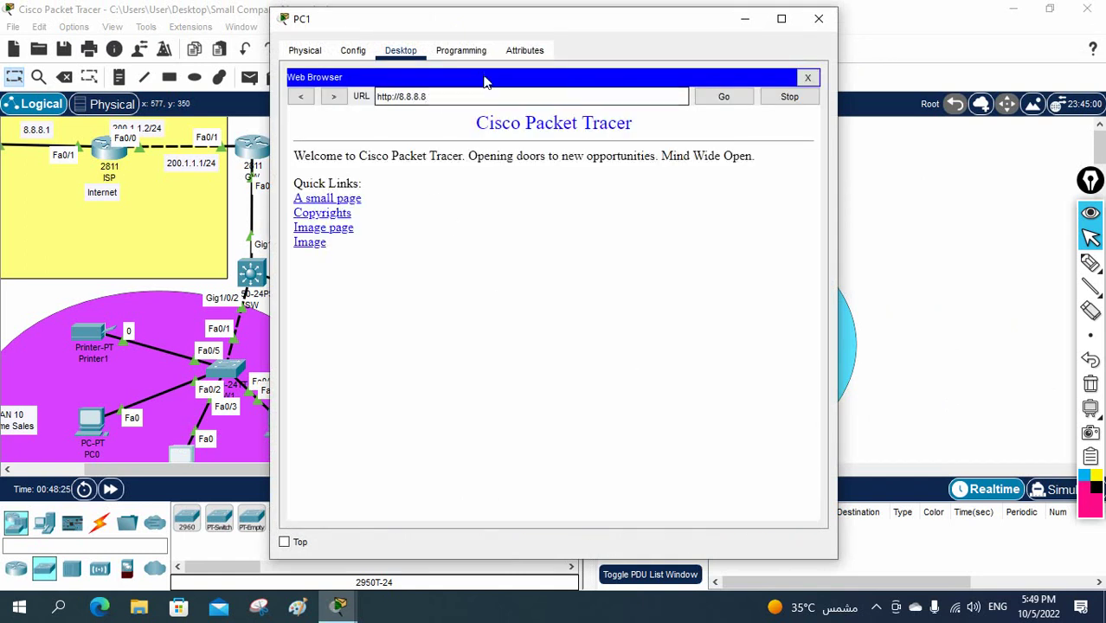
{"action": "left_click", "coordinate": [392, 96]}
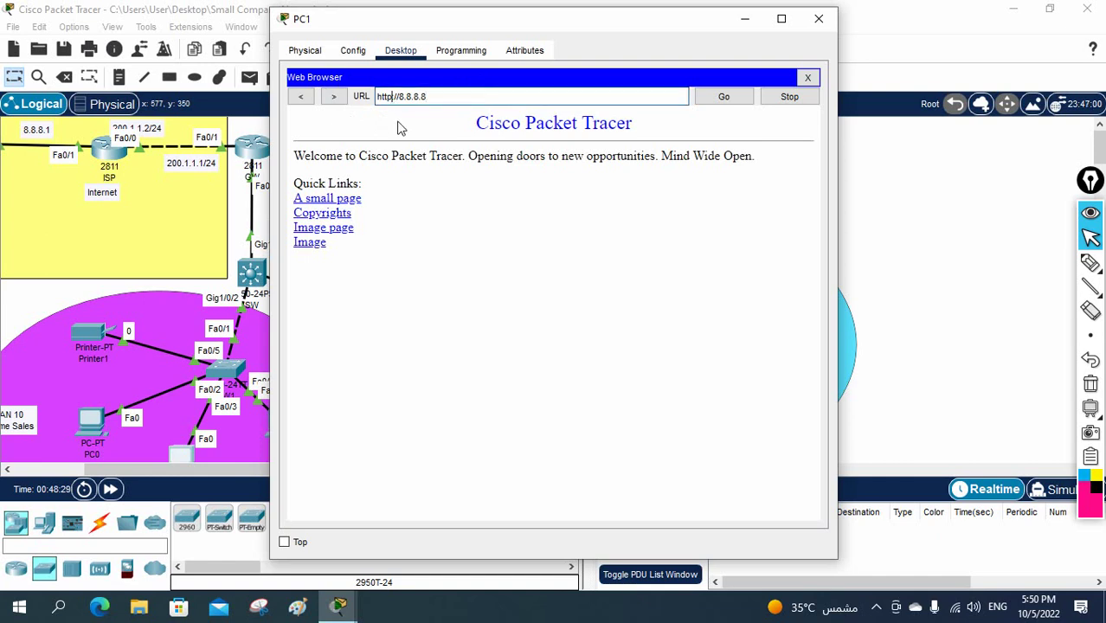
{"action": "type", "text": "s"}
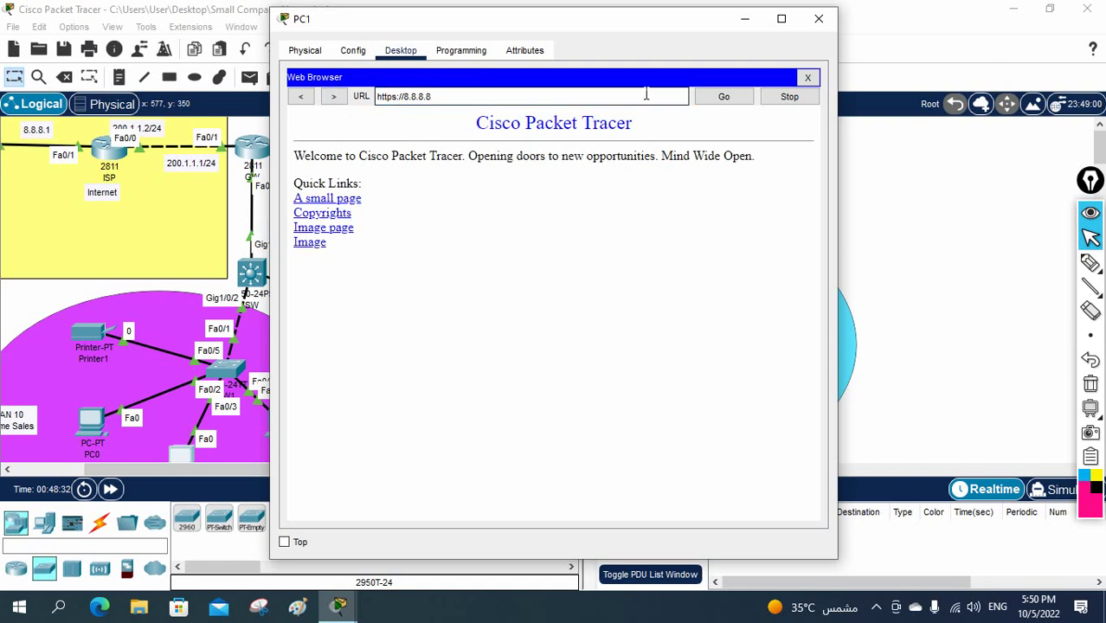
{"action": "left_click", "coordinate": [725, 97]}
{"action": "left_click", "coordinate": [821, 23]}
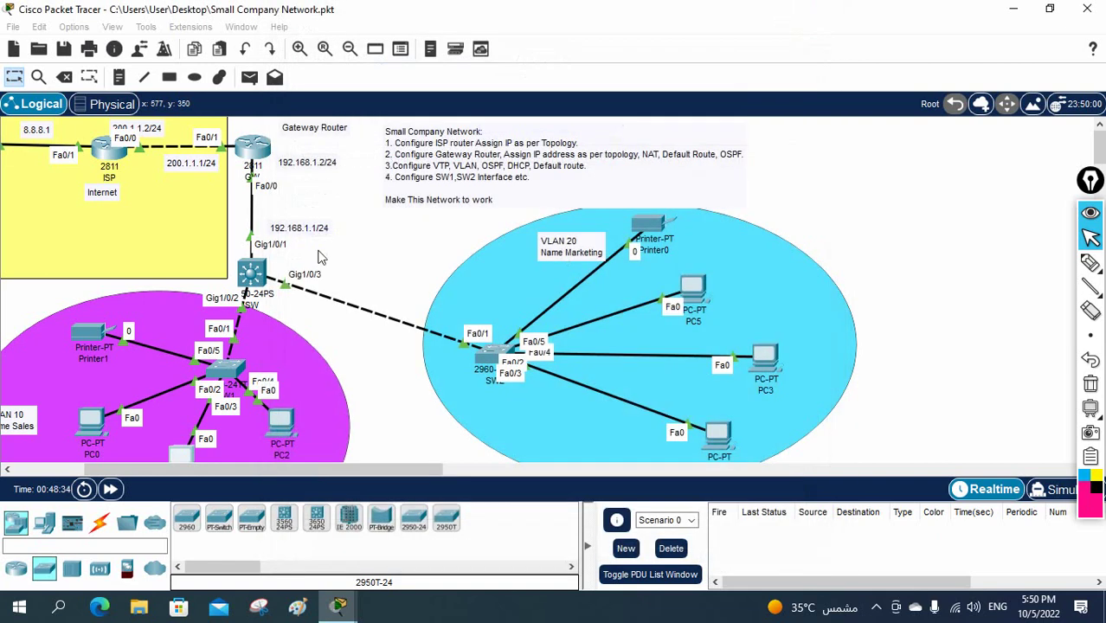
Step: Rerun 'sh ip nat translations' on GW and inspect the port 80 and port 443 entries
{"action": "left_click", "coordinate": [258, 149]}
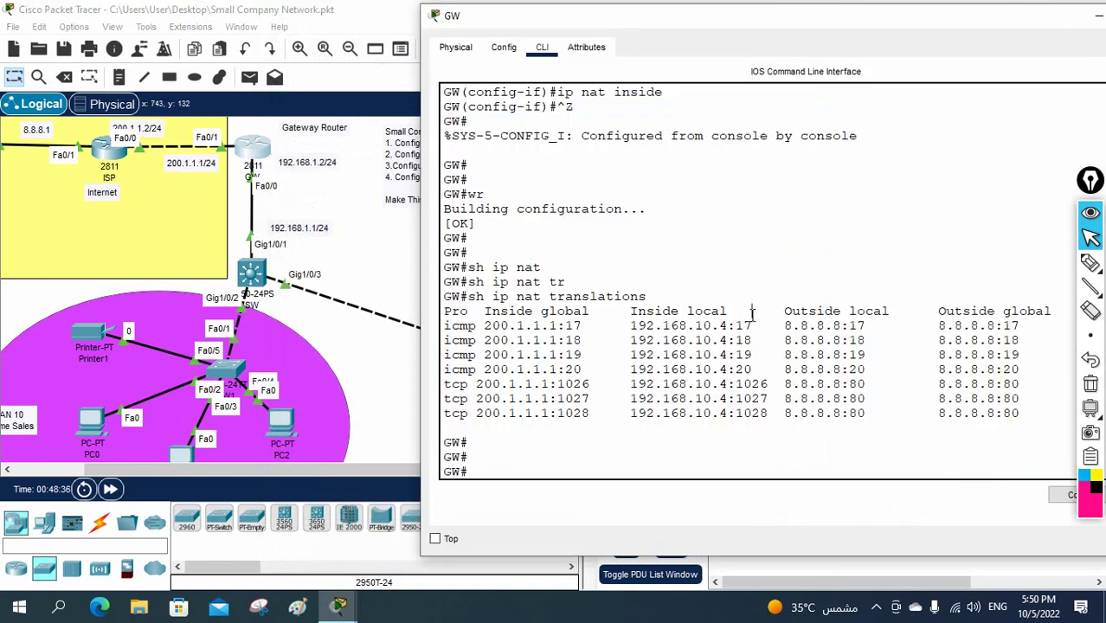
{"action": "key", "text": "Up"}
{"action": "key", "text": "Return"}
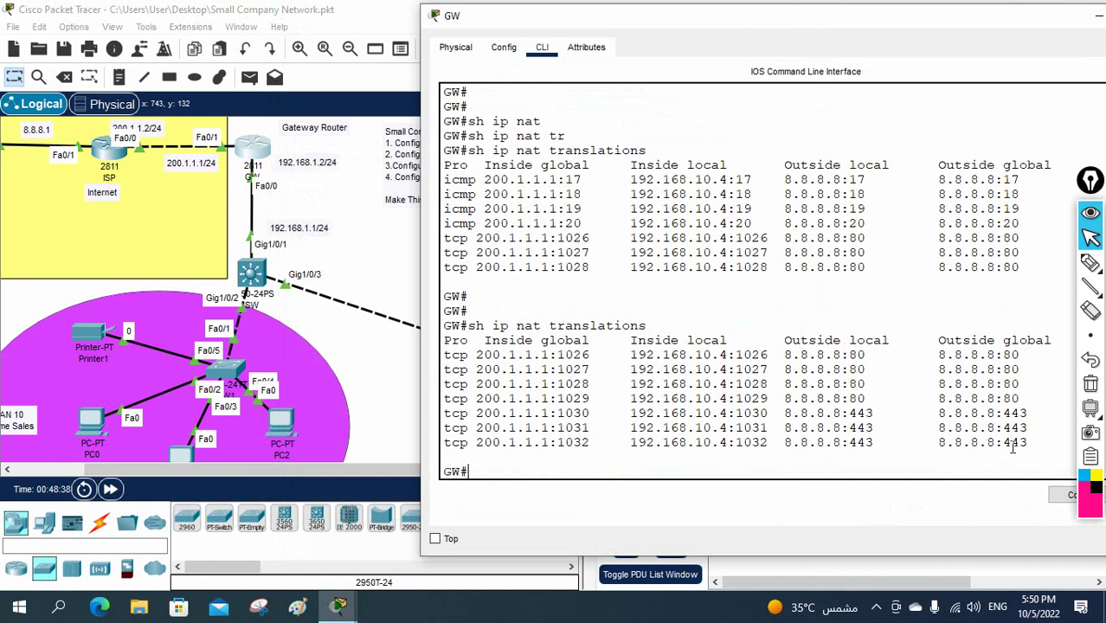
{"action": "left_click_drag", "start_coordinate": [1030, 442], "coordinate": [1004, 442]}
{"action": "left_click_drag", "start_coordinate": [792, 15], "coordinate": [714, 13]}
{"action": "left_click", "coordinate": [943, 395]}
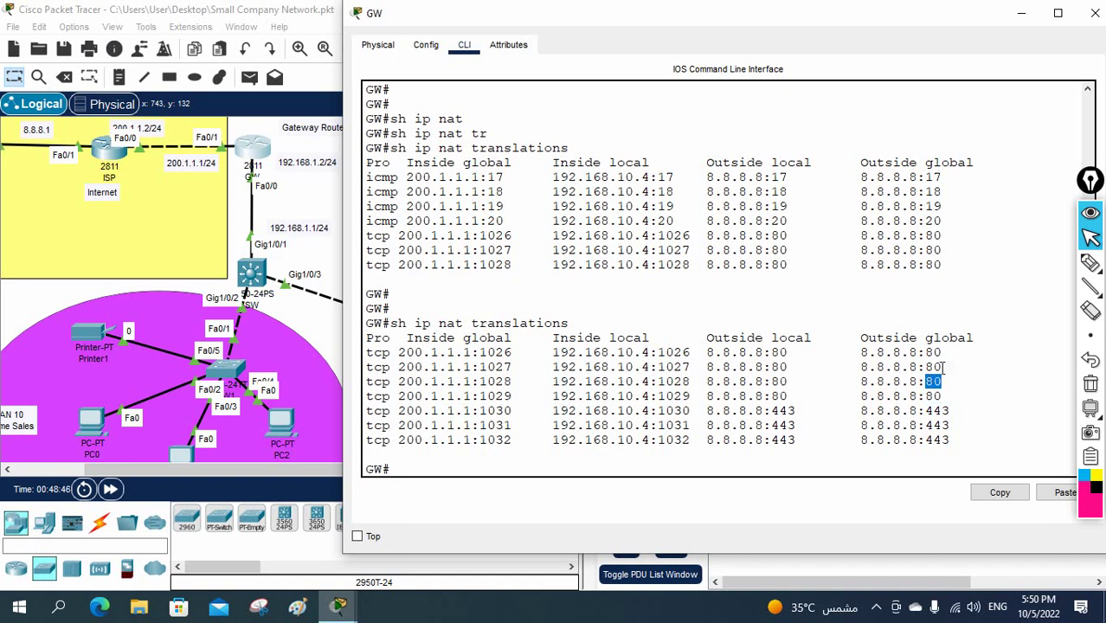
{"action": "left_click_drag", "start_coordinate": [943, 367], "coordinate": [928, 374]}
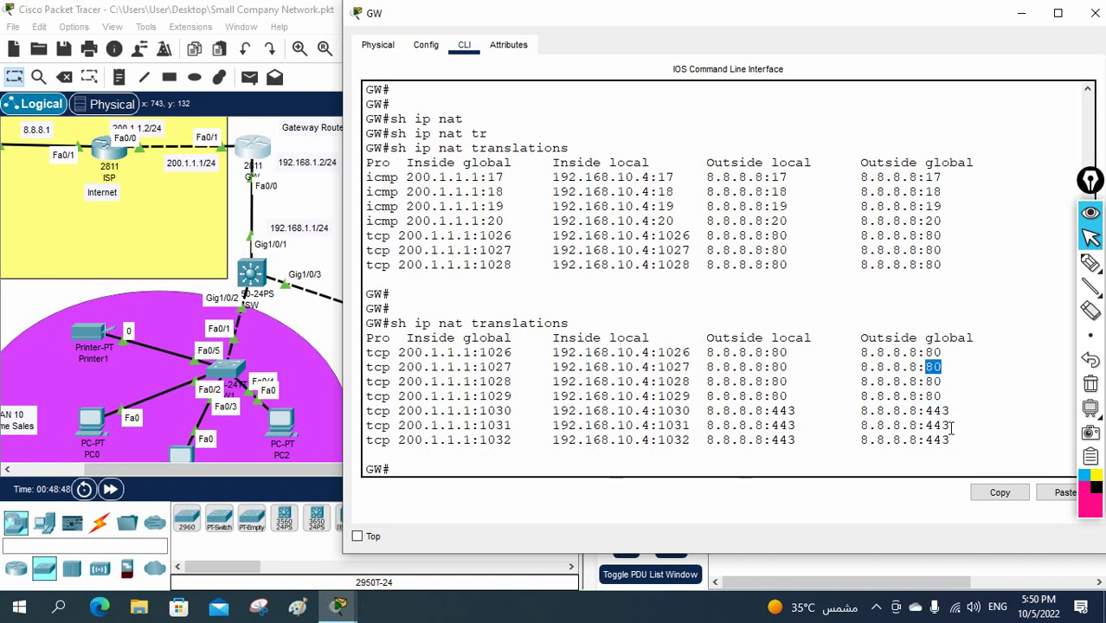
{"action": "left_click_drag", "start_coordinate": [951, 440], "coordinate": [933, 411]}
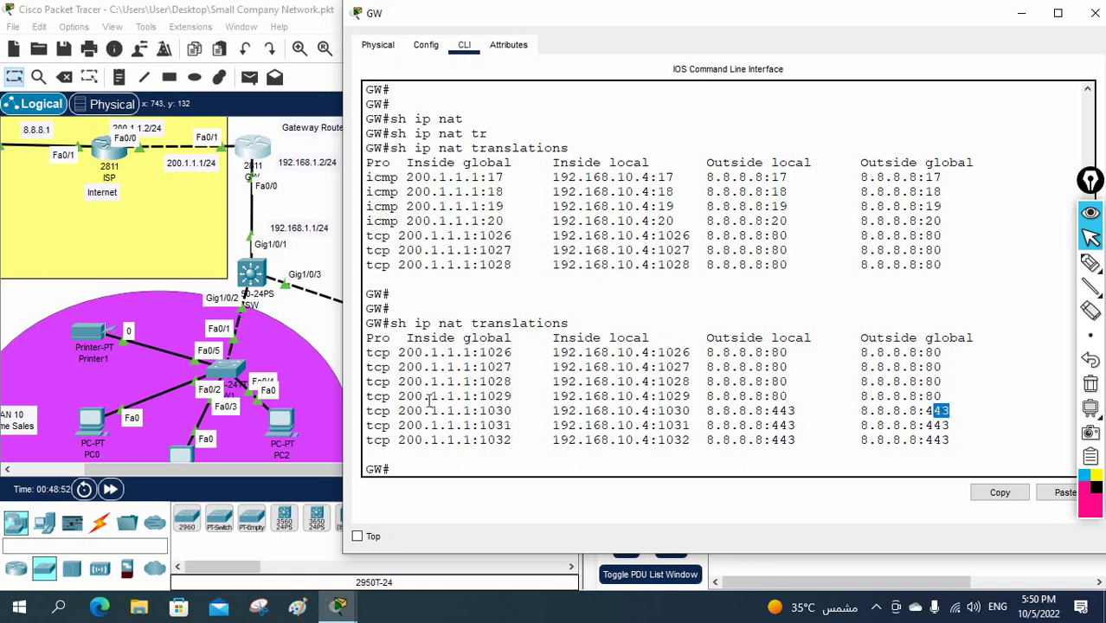
Step: Review the tcp translations 1026–1032, refresh the NAT listing once more and close GW's console
{"action": "left_click_drag", "start_coordinate": [367, 352], "coordinate": [990, 445]}
{"action": "left_click", "coordinate": [820, 397]}
{"action": "left_click_drag", "start_coordinate": [367, 437], "coordinate": [391, 438]}
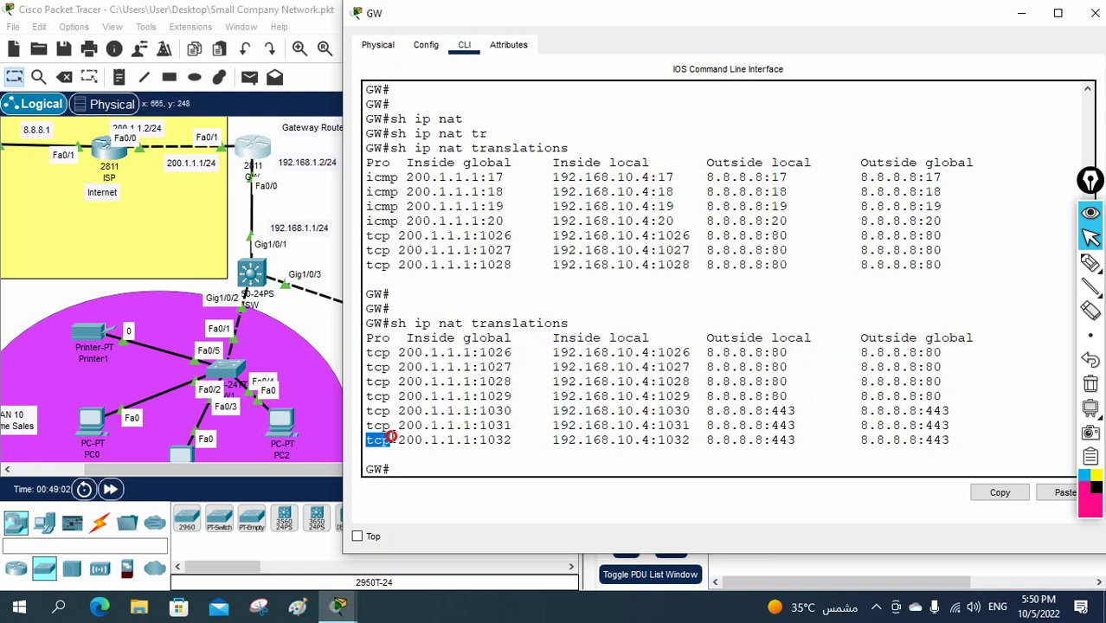
{"action": "left_click", "coordinate": [669, 411]}
{"action": "key", "text": "Up"}
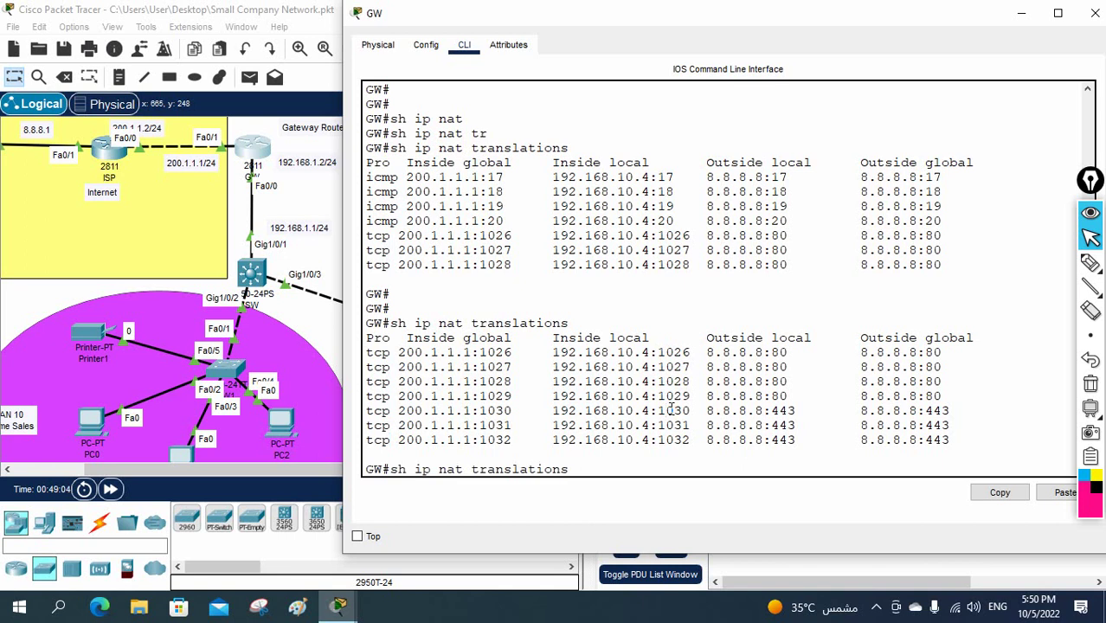
{"action": "key", "text": "Return"}
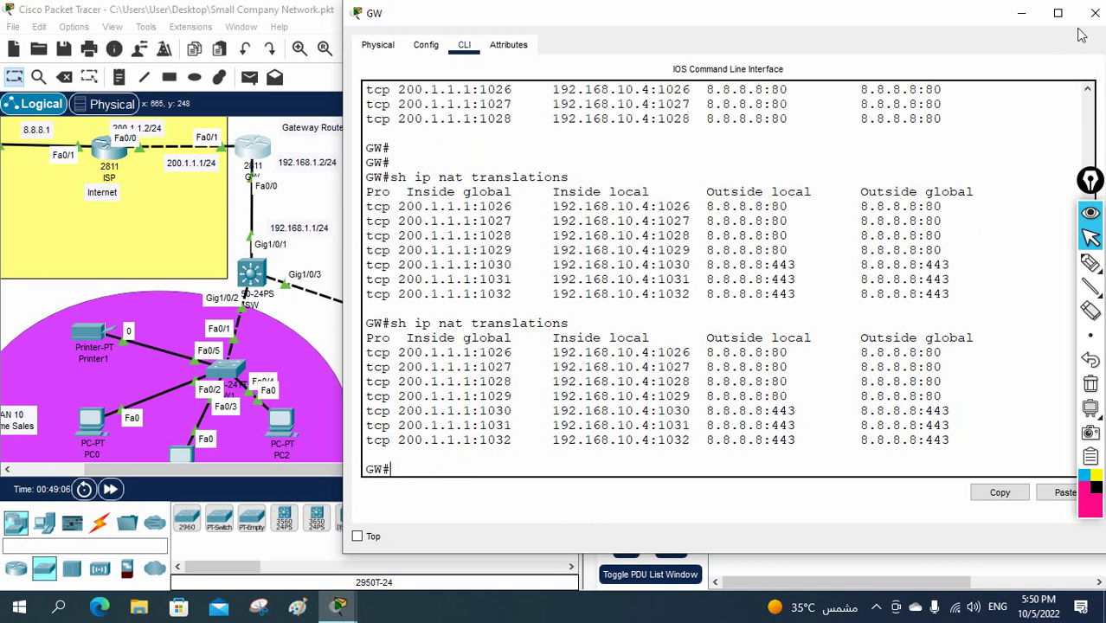
{"action": "left_click", "coordinate": [1095, 13]}
Step: Save the SW switch's running configuration with 'en' and 'wr'
{"action": "left_click", "coordinate": [253, 274]}
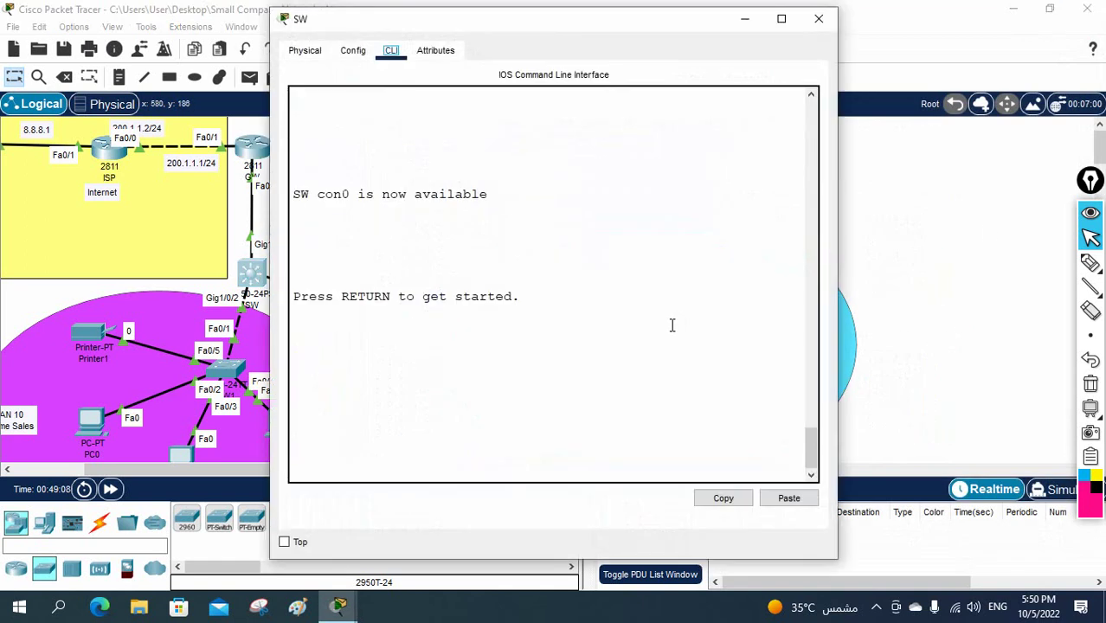
{"action": "key", "text": "Return"}
{"action": "key", "text": "Return"}
{"action": "key", "text": "Return"}
{"action": "type", "text": "e"}
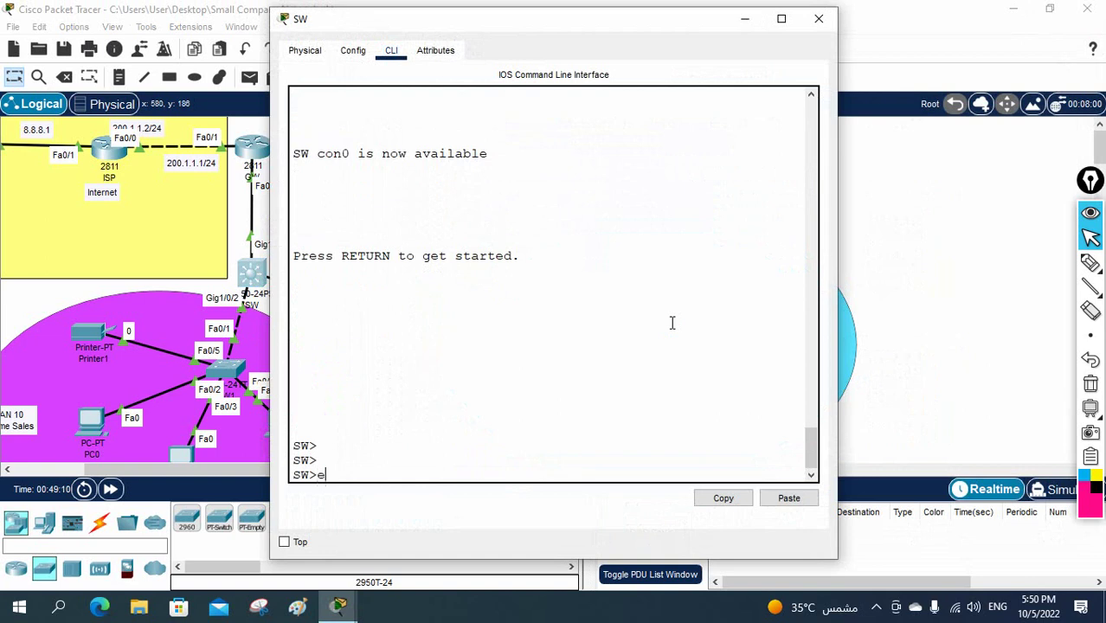
{"action": "type", "text": "n"}
{"action": "key", "text": "Return"}
{"action": "type", "text": "wr"}
{"action": "key", "text": "Return"}
{"action": "type", "text": "wr"}
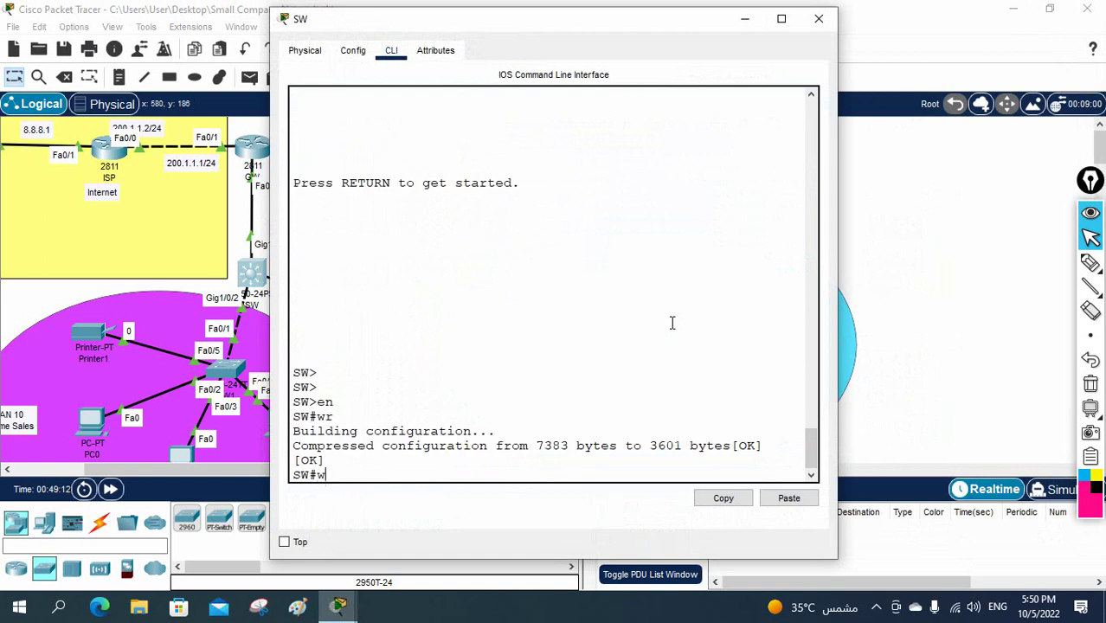
{"action": "key", "text": "Return"}
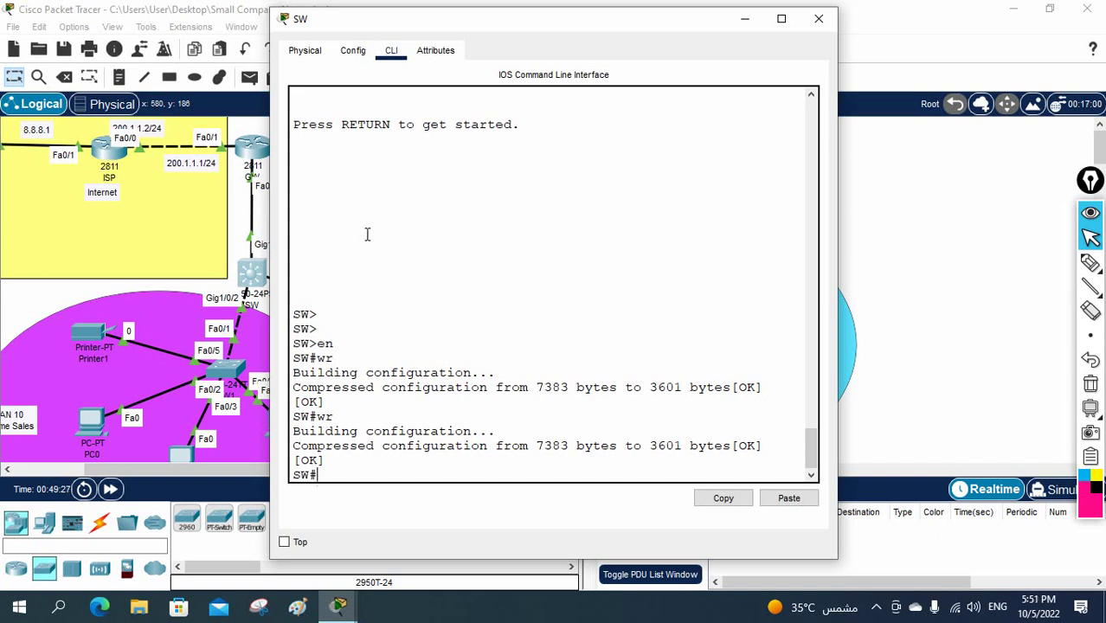
{"action": "left_click", "coordinate": [819, 19]}
Step: Save the GW router's configuration with 'wr'
{"action": "left_click", "coordinate": [258, 152]}
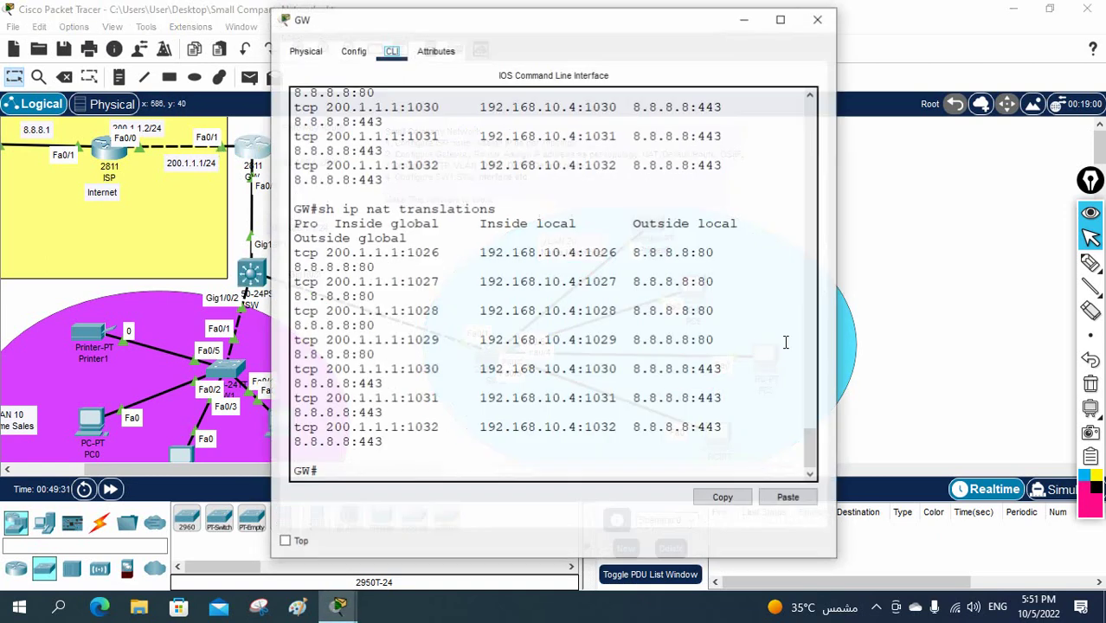
{"action": "type", "text": "wr"}
{"action": "key", "text": "Return"}
{"action": "key", "text": "Return"}
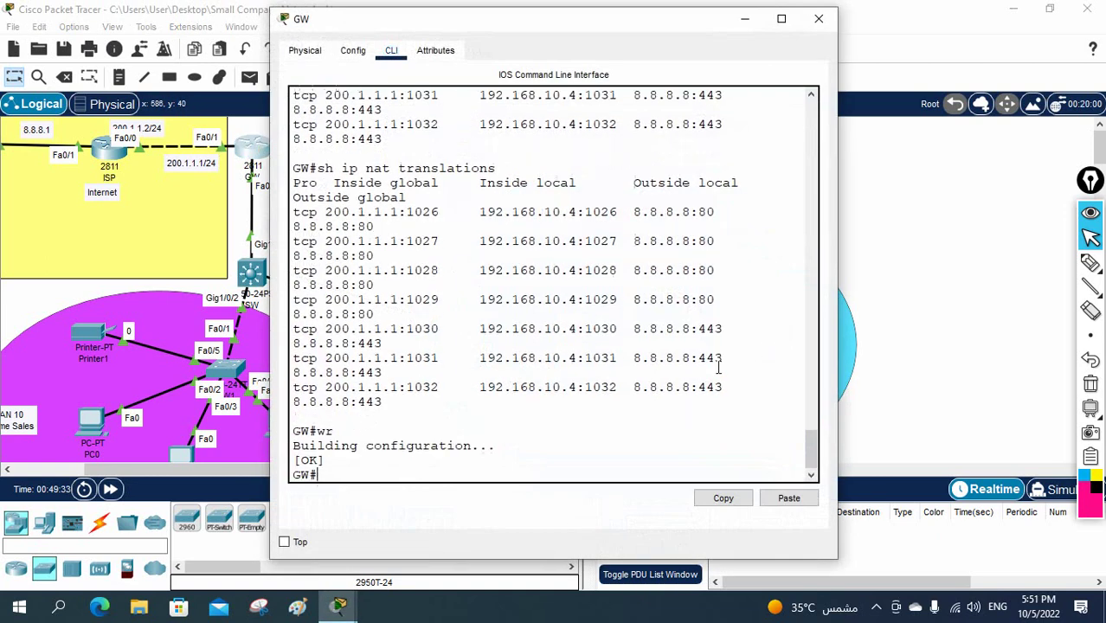
{"action": "left_click", "coordinate": [819, 19]}
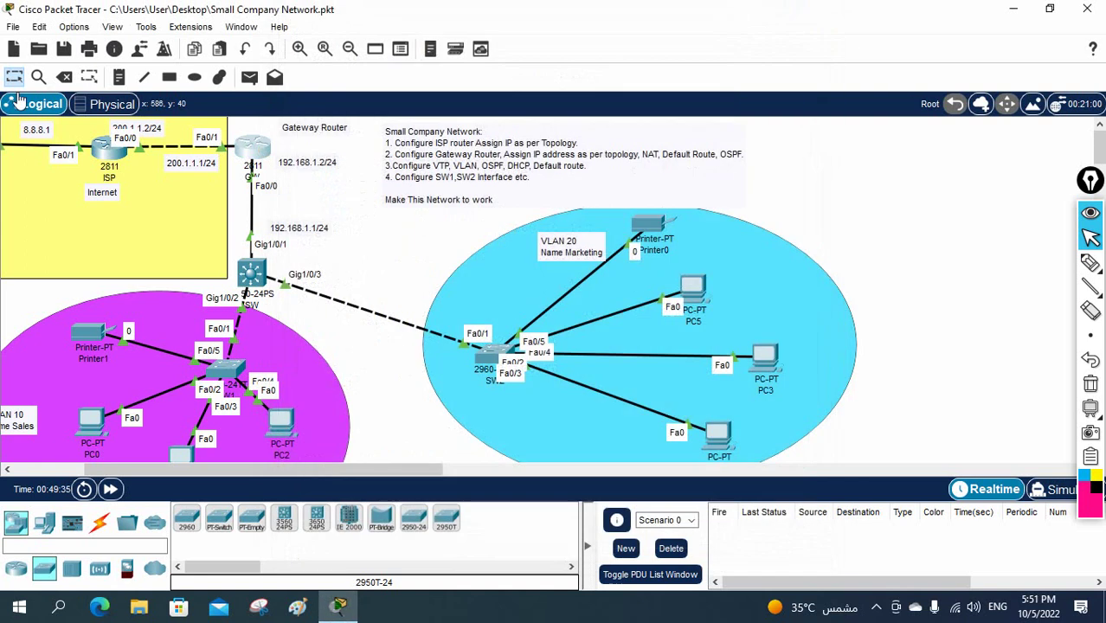
Step: Save the ISP router's configuration with 'en' and 'wr'
{"action": "left_click", "coordinate": [111, 158]}
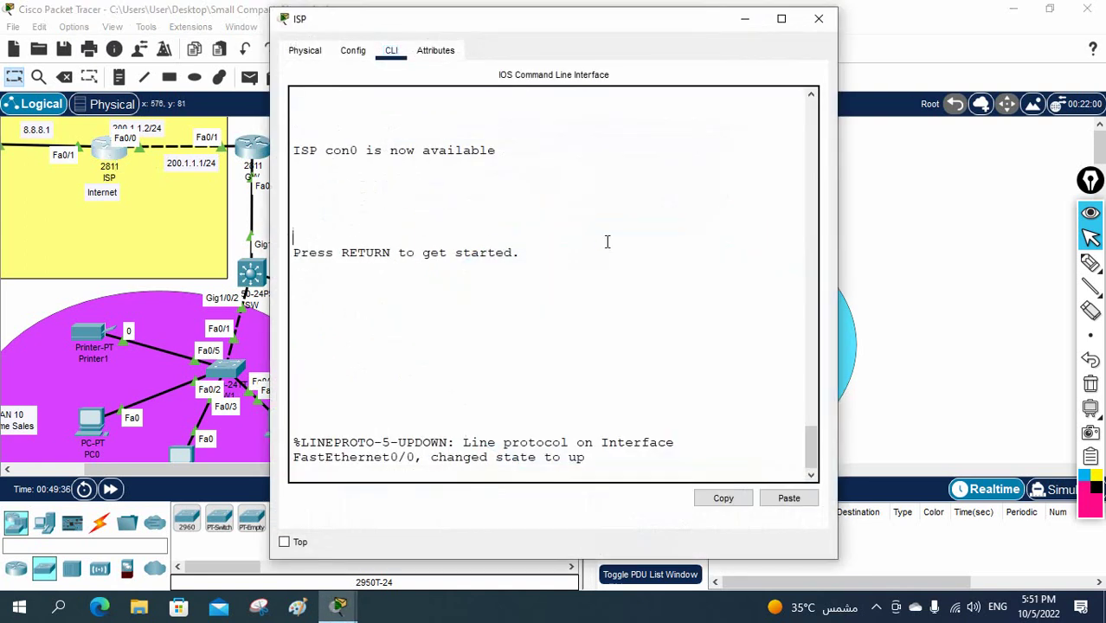
{"action": "key", "text": "Return"}
{"action": "key", "text": "Return"}
{"action": "key", "text": "Return"}
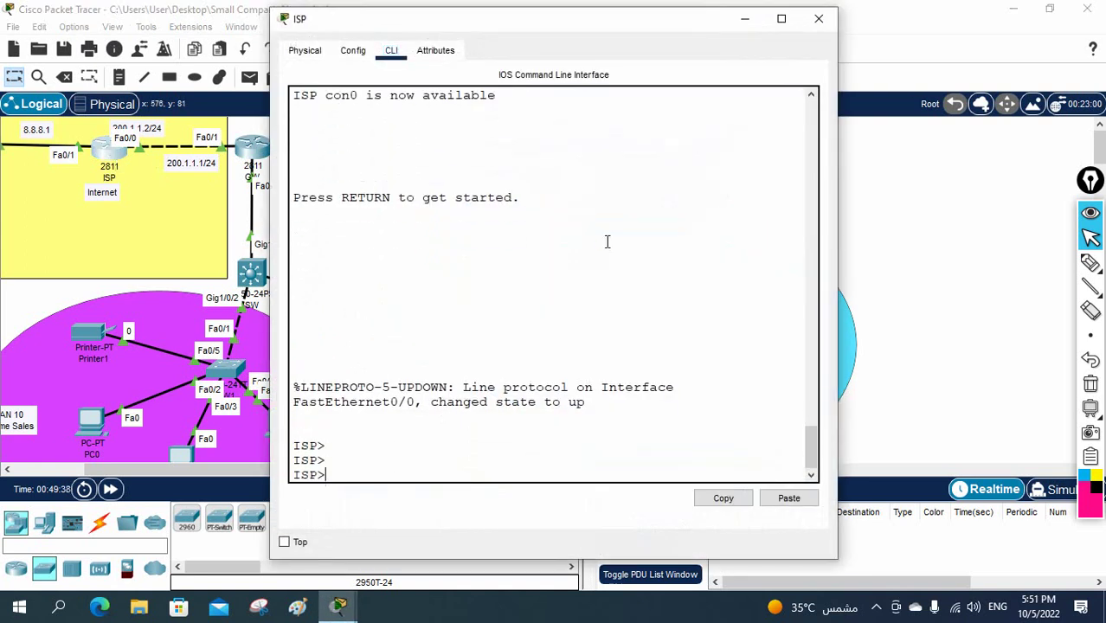
{"action": "type", "text": "en"}
{"action": "key", "text": "Return"}
{"action": "type", "text": "wr"}
{"action": "key", "text": "Return"}
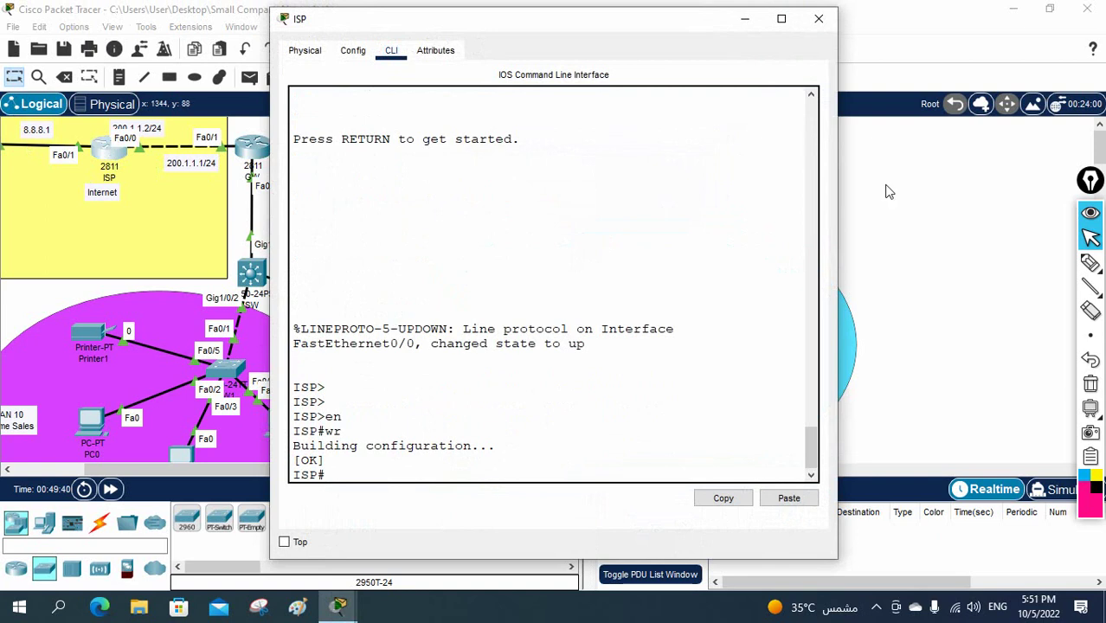
{"action": "left_click", "coordinate": [818, 18]}
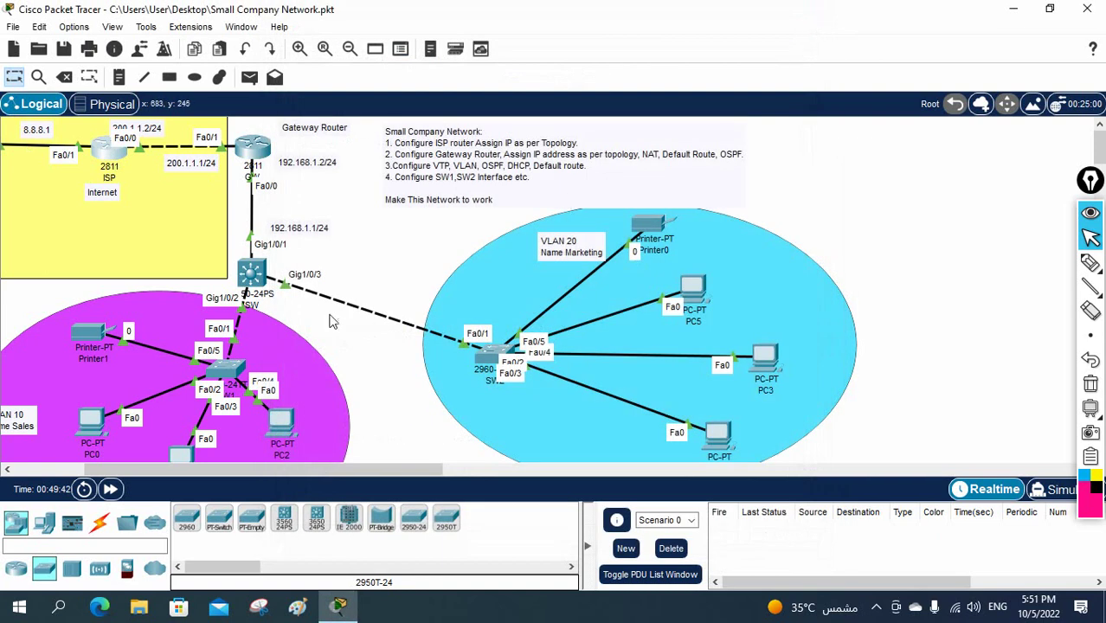
Step: Save the SW2 switch's configuration with 'en' and 'wr'
{"action": "left_click", "coordinate": [482, 355]}
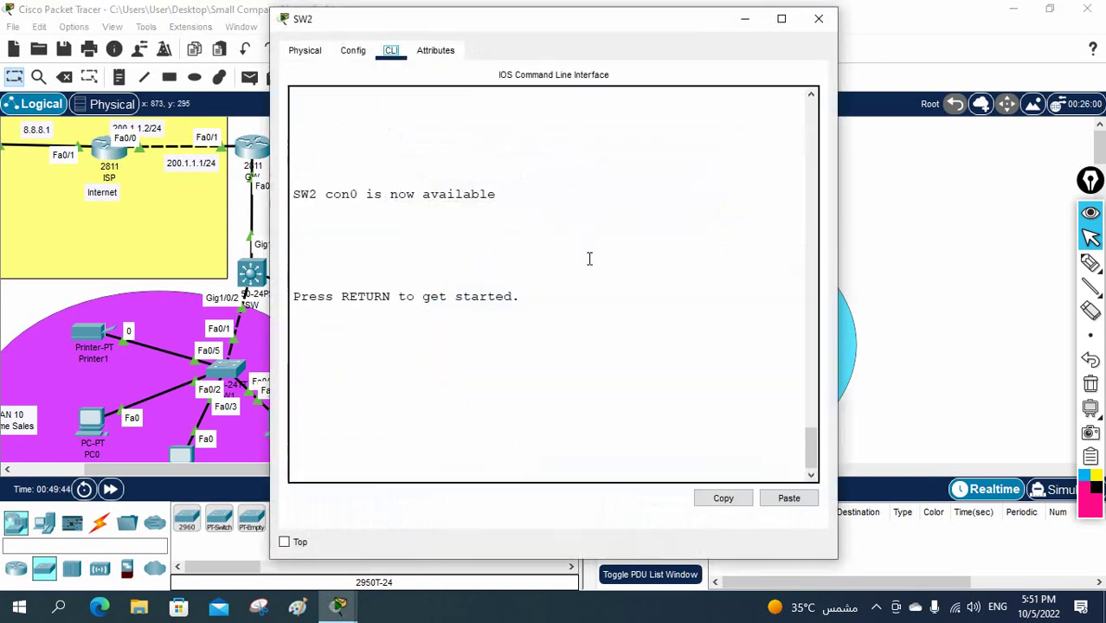
{"action": "key", "text": "Return"}
{"action": "key", "text": "Return"}
{"action": "type", "text": "en"}
{"action": "key", "text": "Return"}
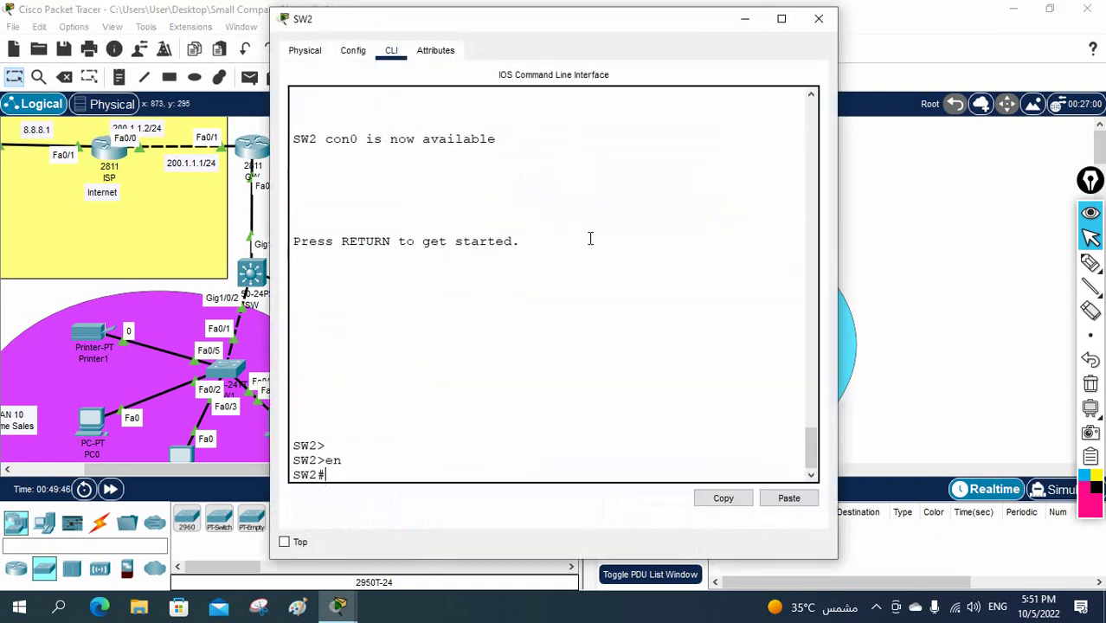
{"action": "type", "text": "wr"}
{"action": "key", "text": "Return"}
{"action": "key", "text": "Return"}
{"action": "key", "text": "Return"}
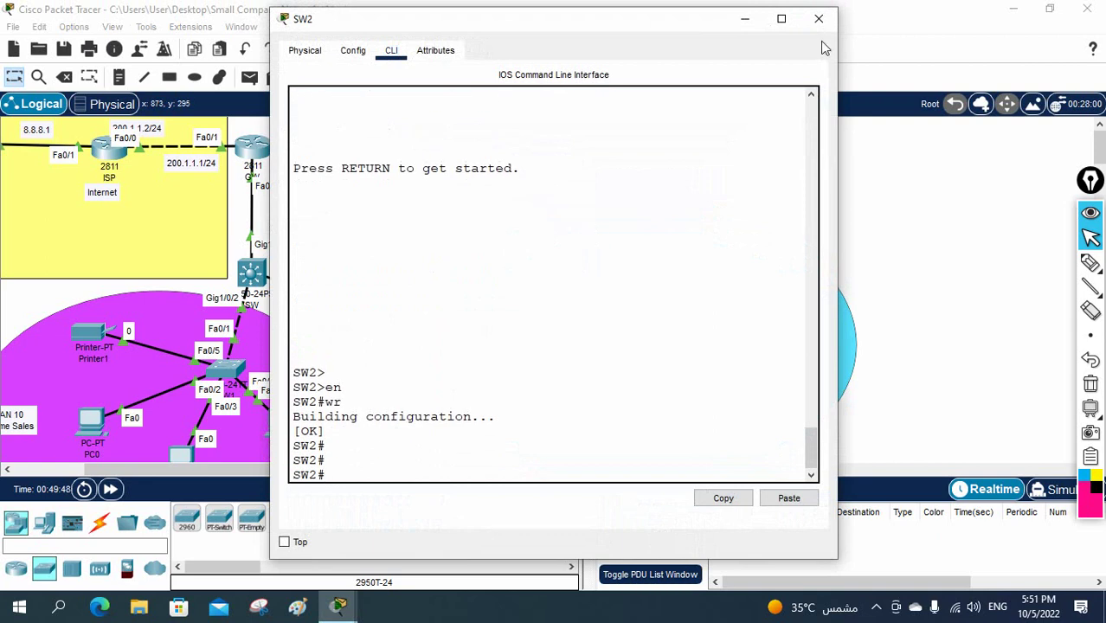
{"action": "left_click", "coordinate": [819, 18]}
Step: Save the SW1 switch's configuration with 'en' and 'wr'
{"action": "left_click", "coordinate": [229, 381]}
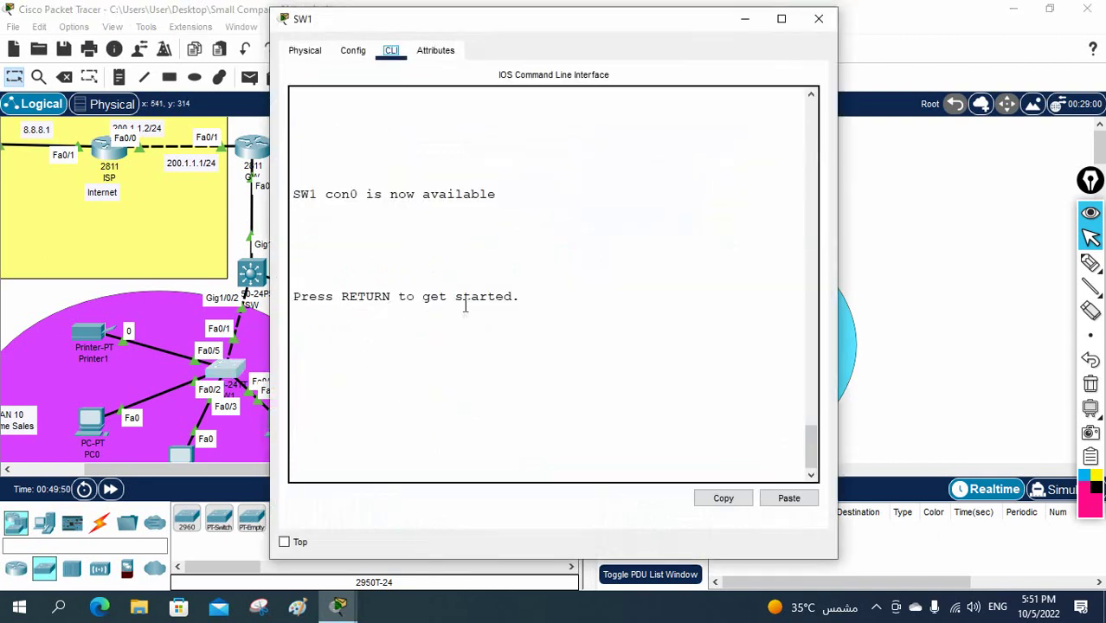
{"action": "key", "text": "Return"}
{"action": "key", "text": "Return"}
{"action": "key", "text": "Return"}
{"action": "type", "text": "en"}
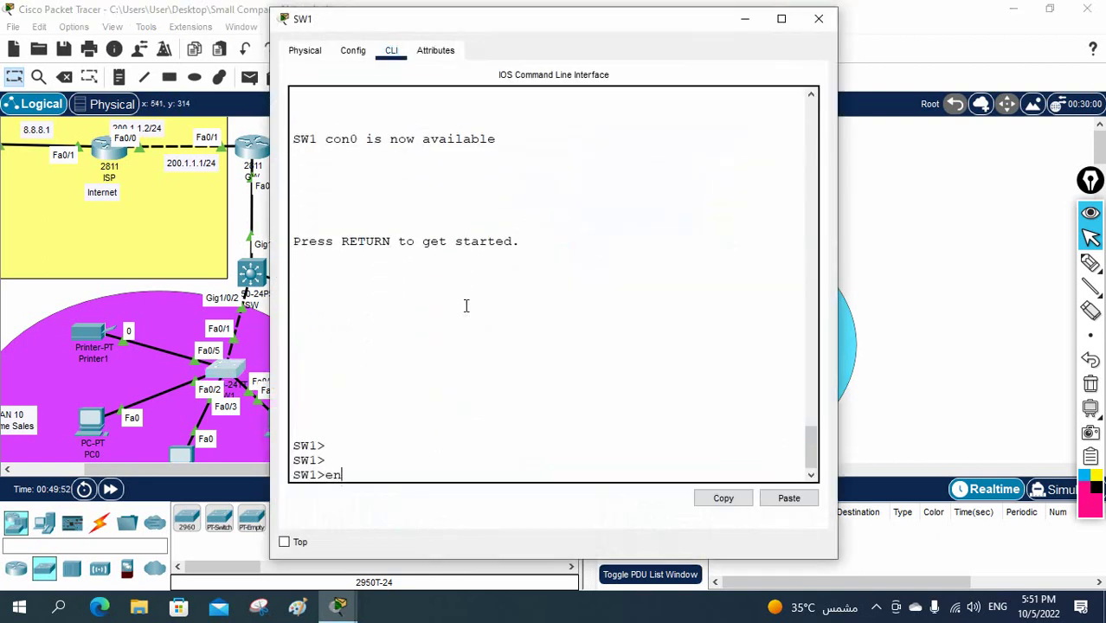
{"action": "key", "text": "Return"}
{"action": "type", "text": "w"}
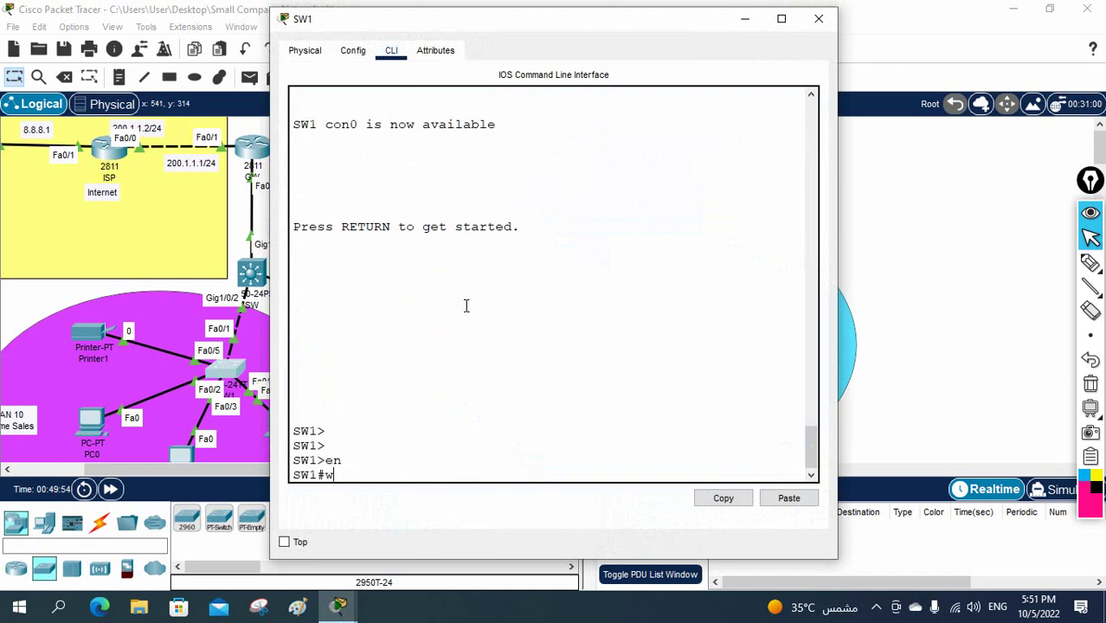
{"action": "type", "text": "r"}
{"action": "key", "text": "Return"}
{"action": "key", "text": "Return"}
{"action": "key", "text": "Return"}
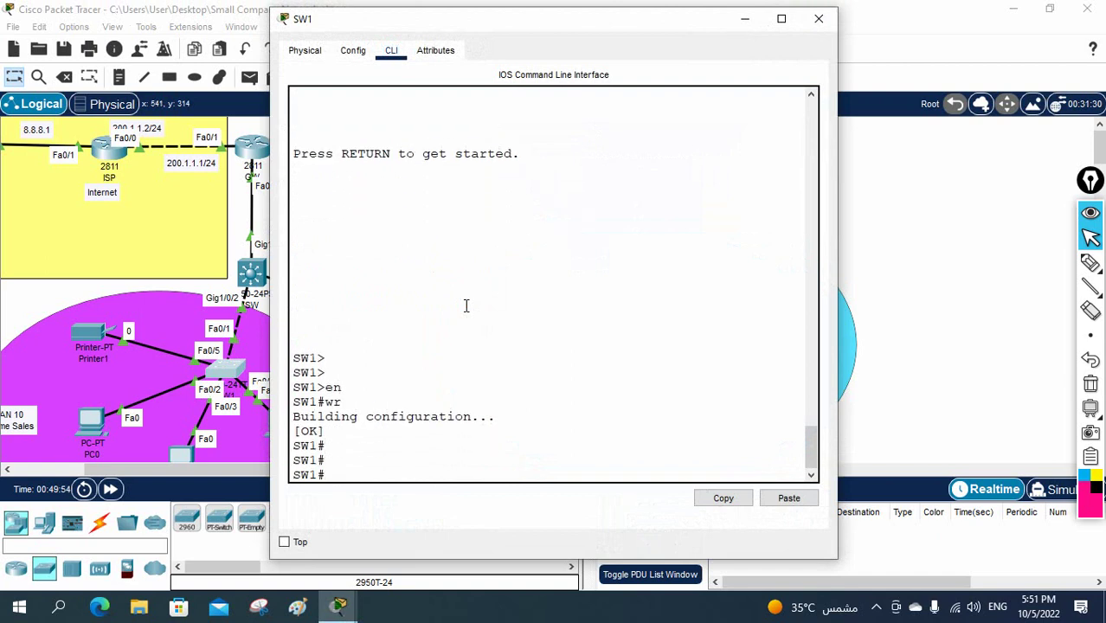
{"action": "left_click", "coordinate": [818, 18]}
Step: Reopen the SW2 and ISP consoles to confirm their configurations were saved
{"action": "left_click", "coordinate": [490, 350]}
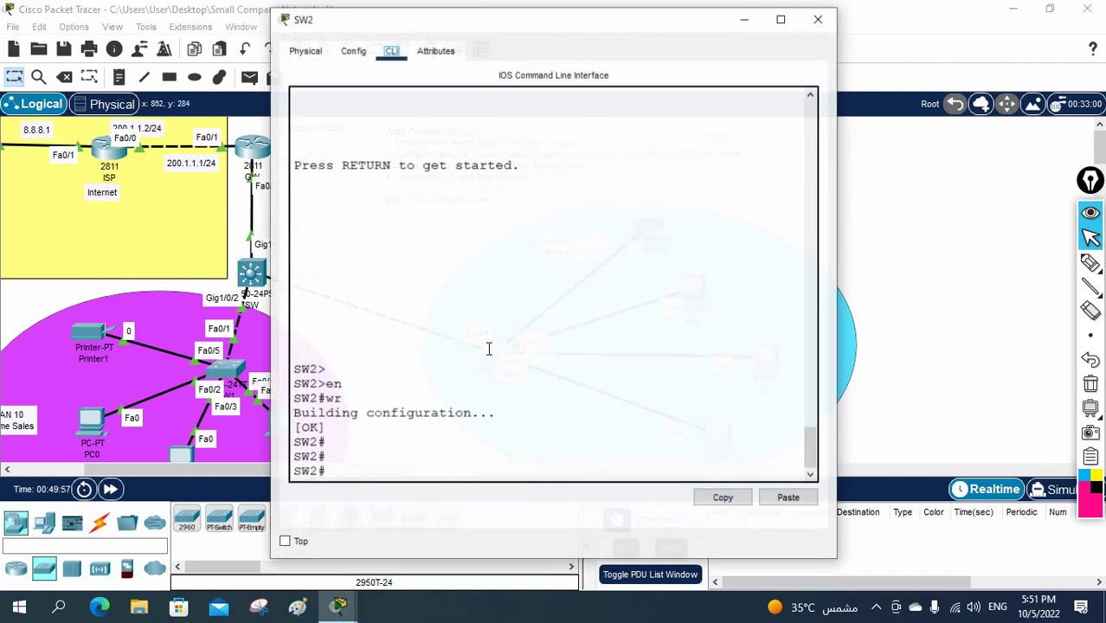
{"action": "left_click", "coordinate": [827, 23]}
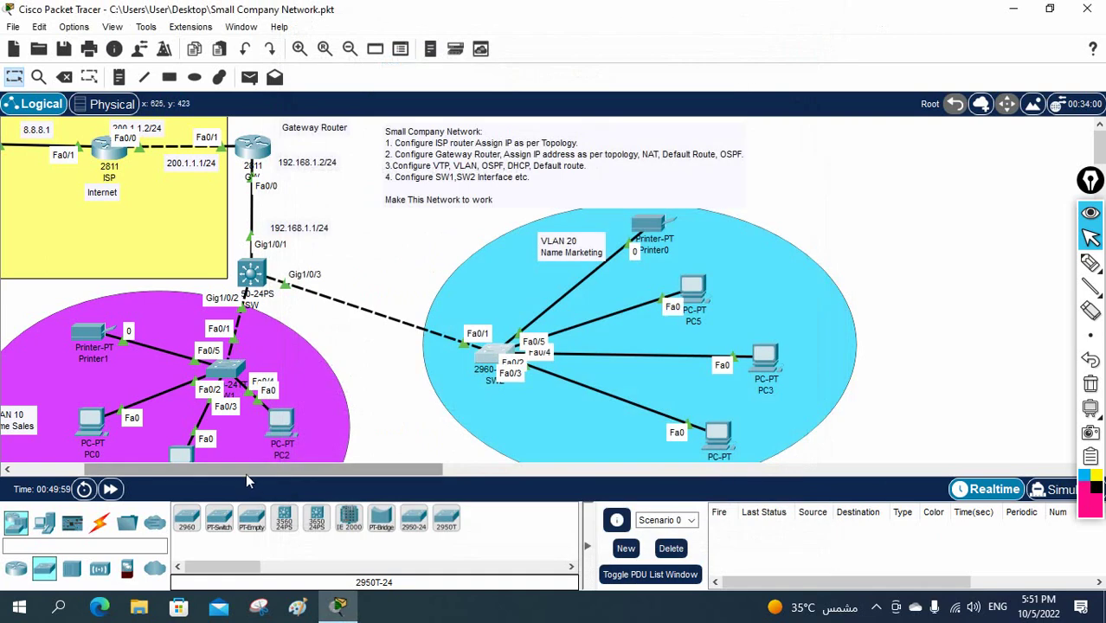
{"action": "left_click_drag", "start_coordinate": [232, 468], "coordinate": [161, 468]}
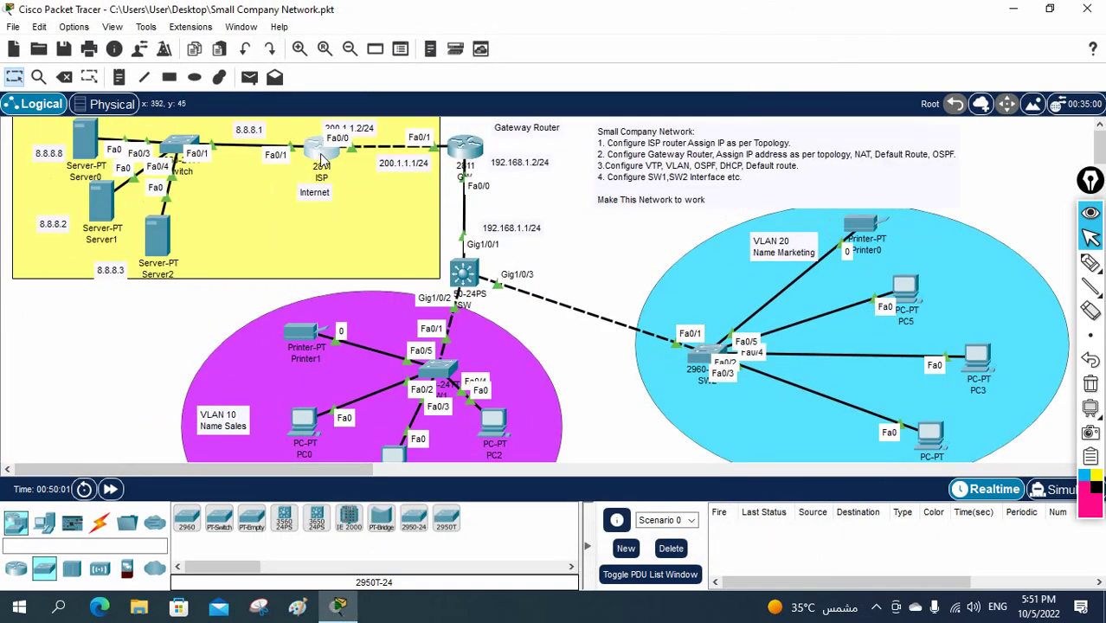
{"action": "left_click", "coordinate": [320, 155]}
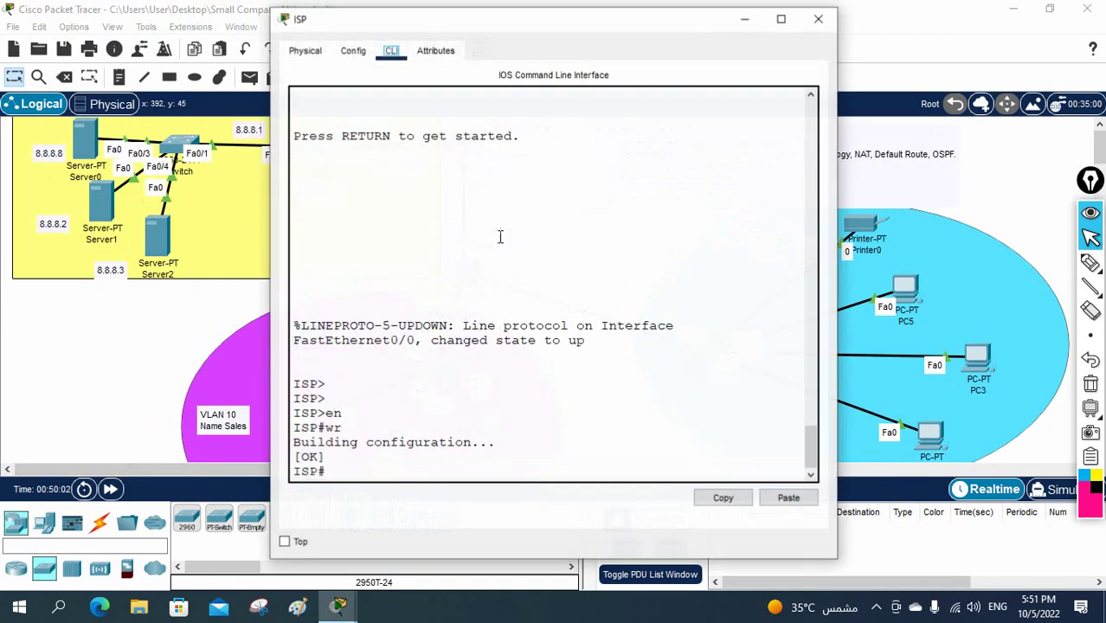
{"action": "left_click", "coordinate": [829, 33]}
{"action": "scroll", "coordinate": [829, 252], "scroll_direction": "down", "scroll_amount": 5}
{"action": "scroll", "coordinate": [829, 281], "scroll_direction": "up", "scroll_amount": 3}
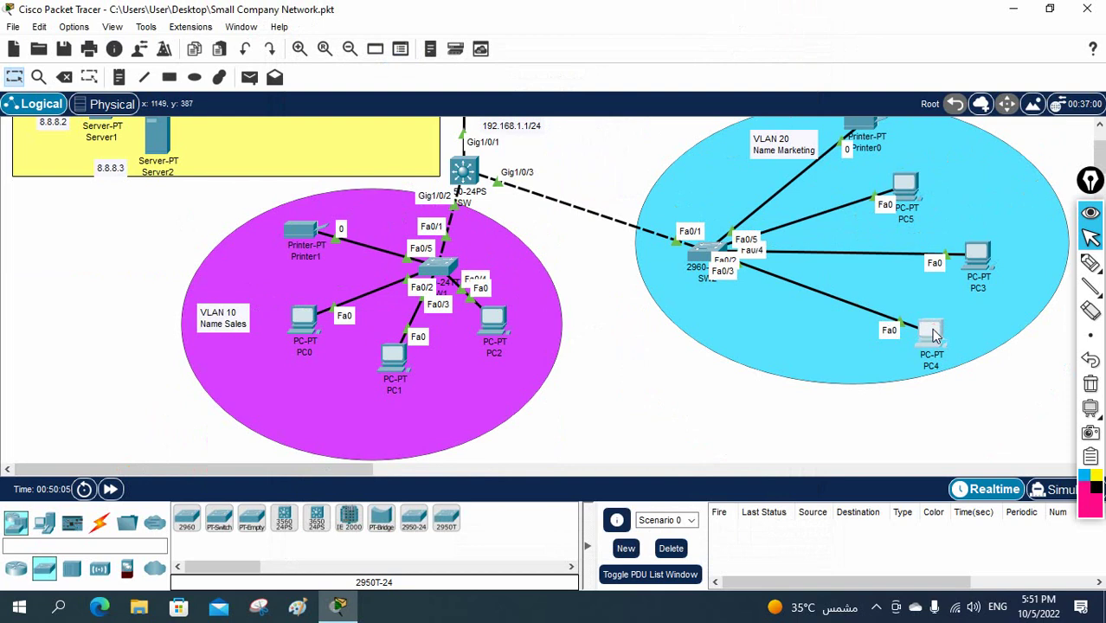
Step: Load the web page at 8.8.8.8 in PC4's web browser
{"action": "left_click", "coordinate": [935, 336]}
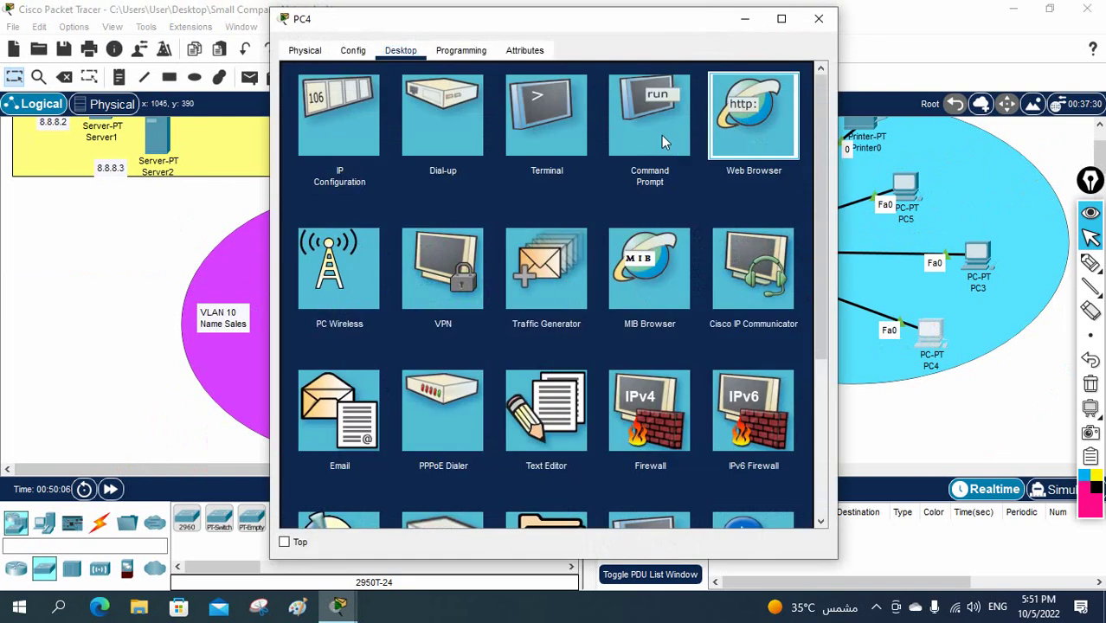
{"action": "left_click", "coordinate": [712, 139]}
{"action": "left_click", "coordinate": [585, 92]}
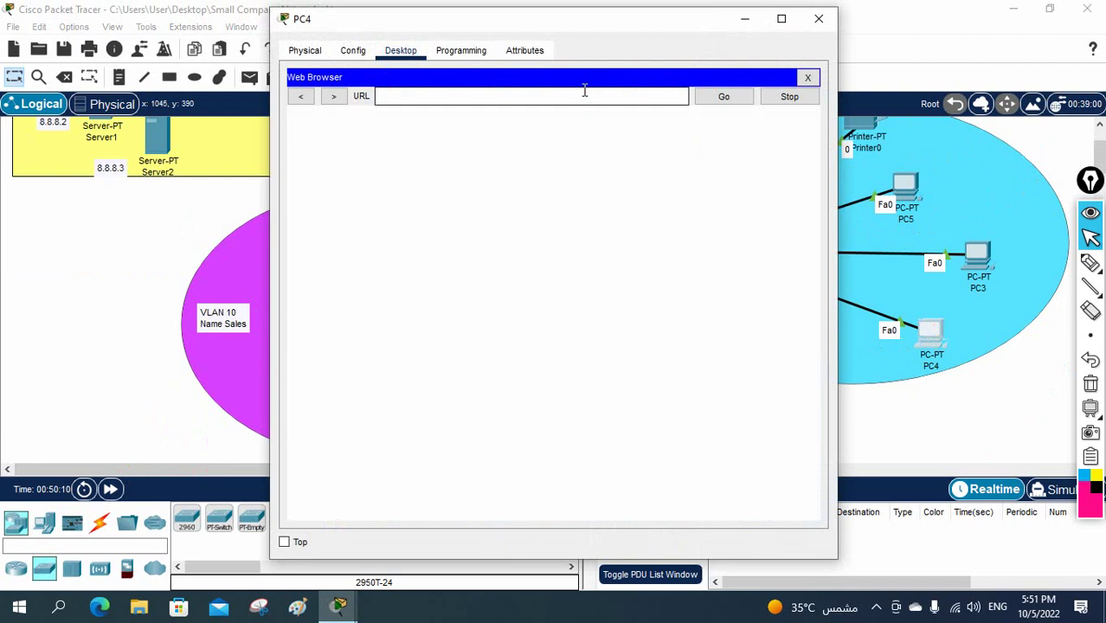
{"action": "type", "text": "8.8.8.8"}
{"action": "key", "text": "Return"}
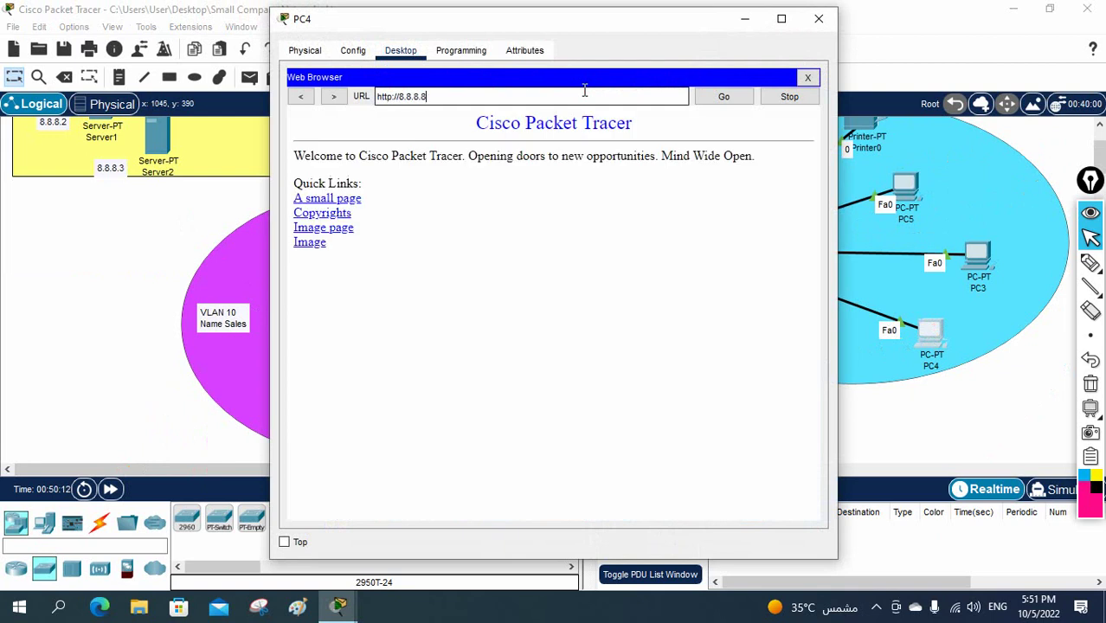
{"action": "left_click", "coordinate": [819, 18]}
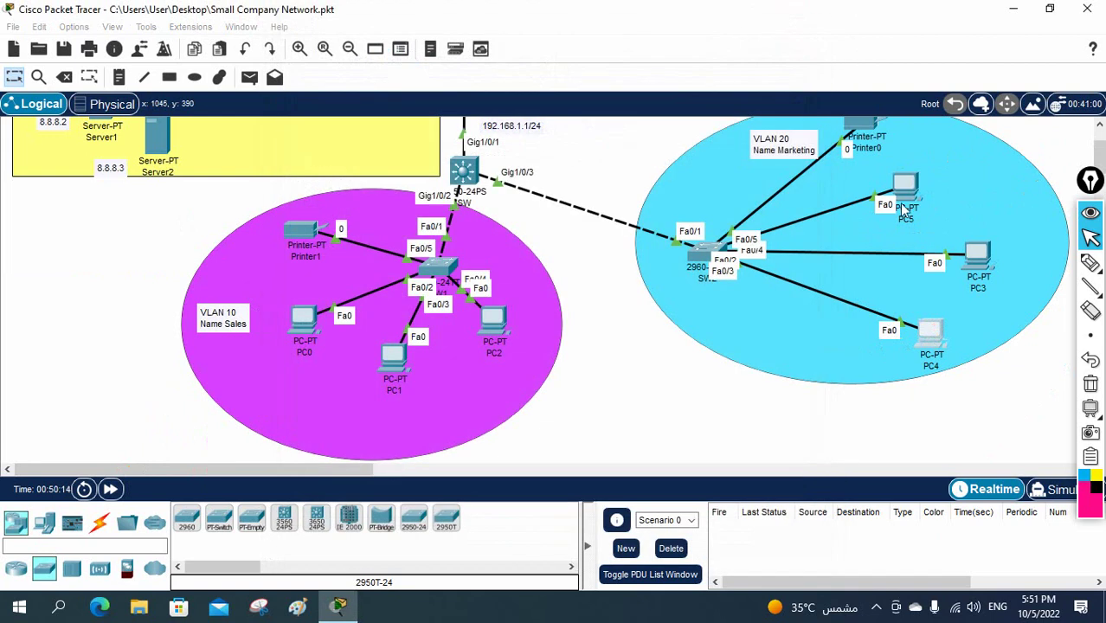
{"action": "left_click", "coordinate": [977, 260]}
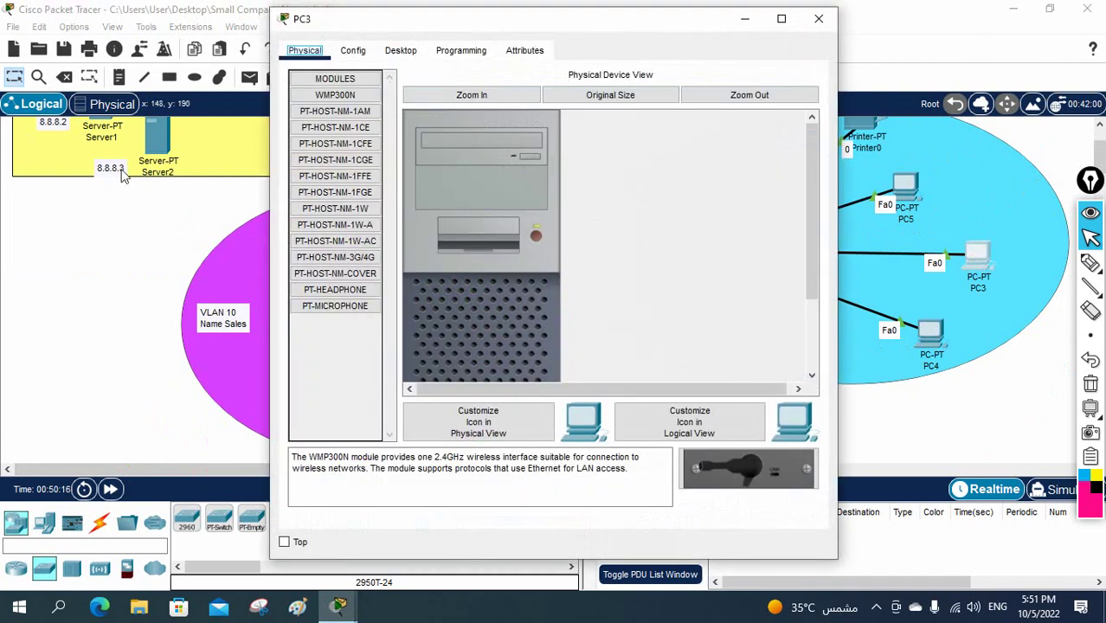
{"action": "left_click", "coordinate": [398, 50]}
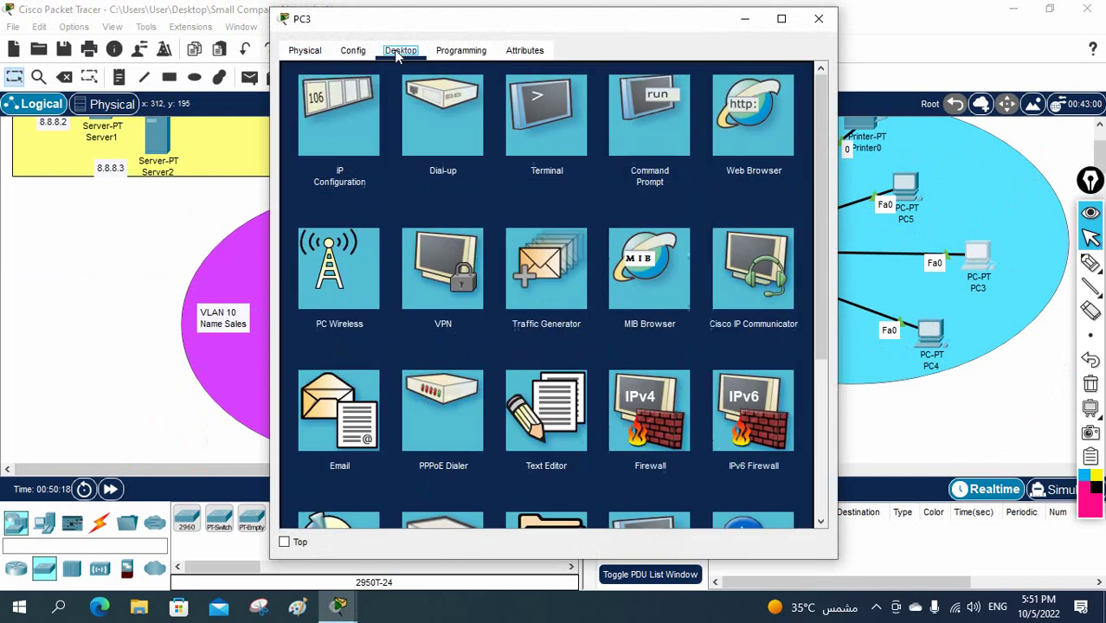
{"action": "left_click", "coordinate": [347, 103]}
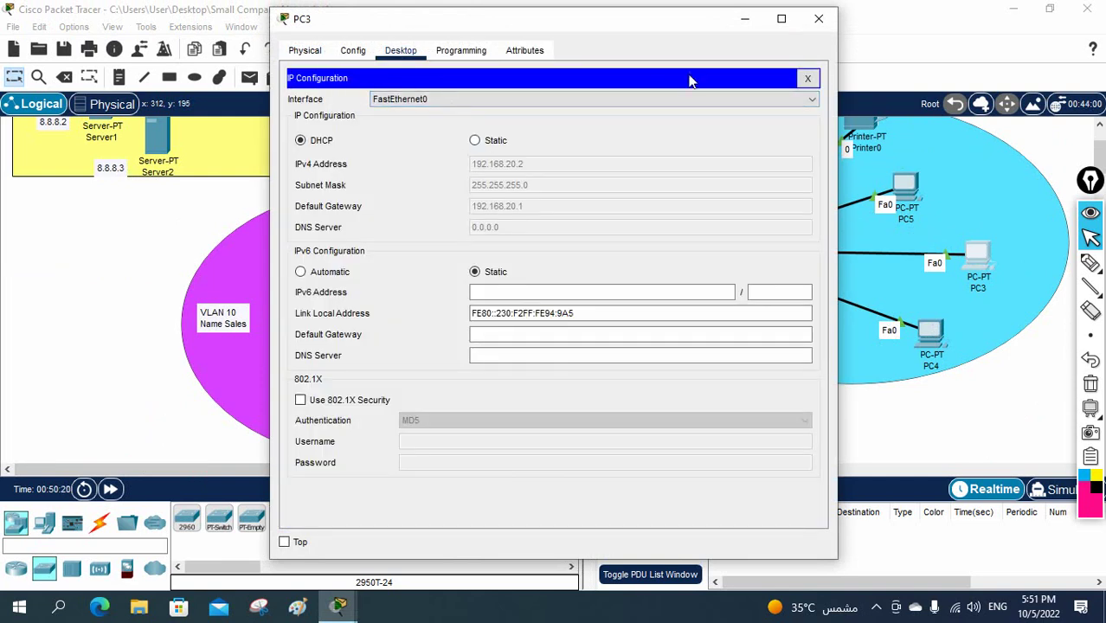
{"action": "left_click", "coordinate": [808, 78]}
{"action": "left_click", "coordinate": [770, 106]}
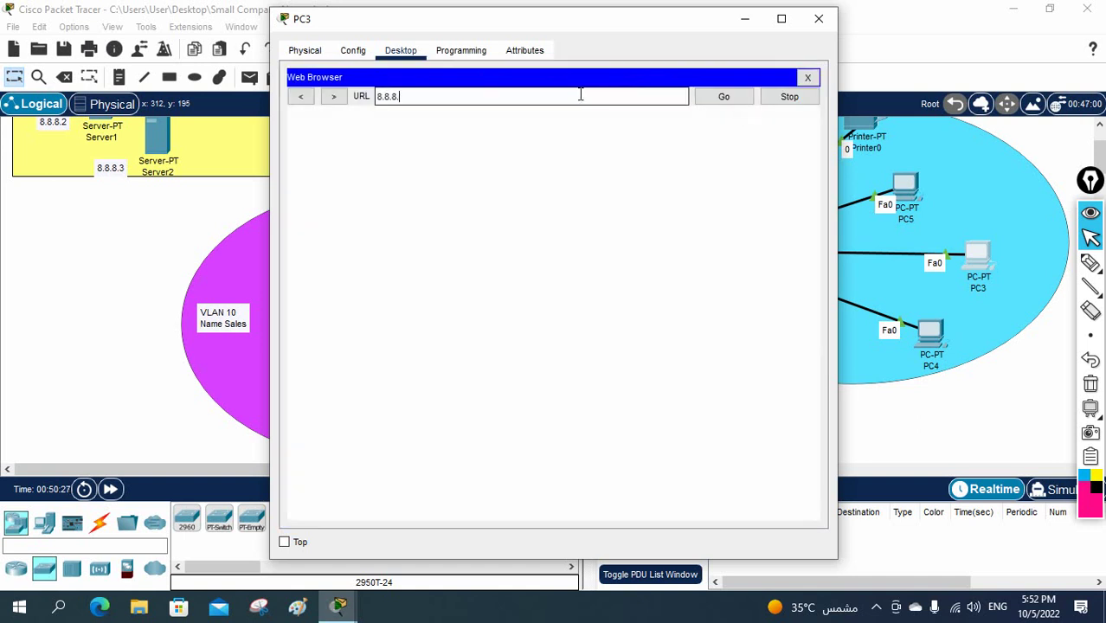
{"action": "key", "text": "Return"}
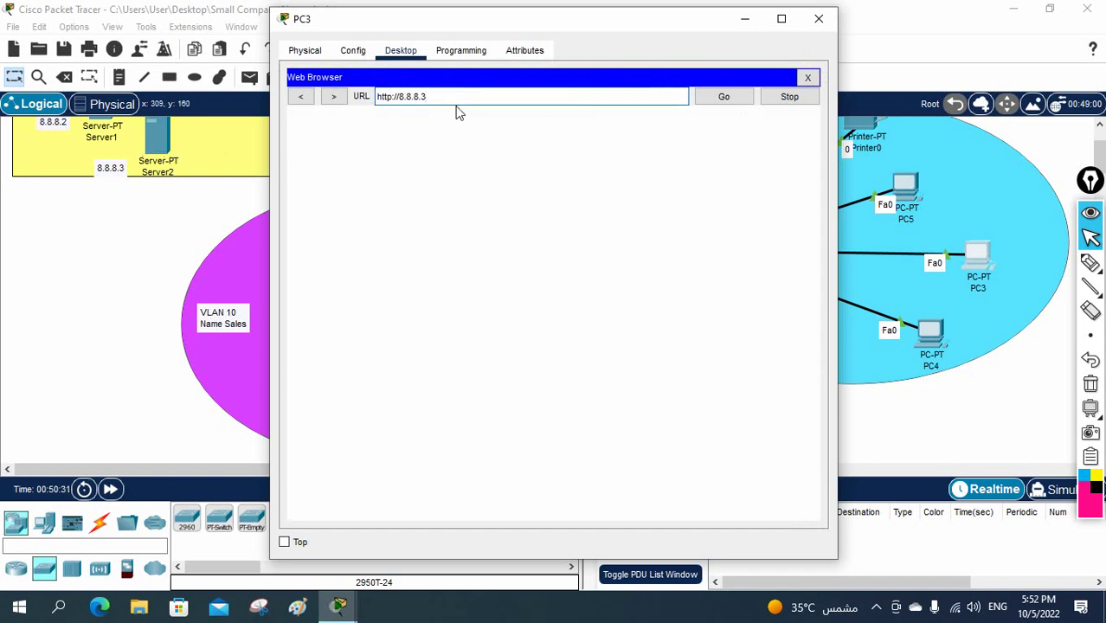
{"action": "left_click", "coordinate": [164, 147]}
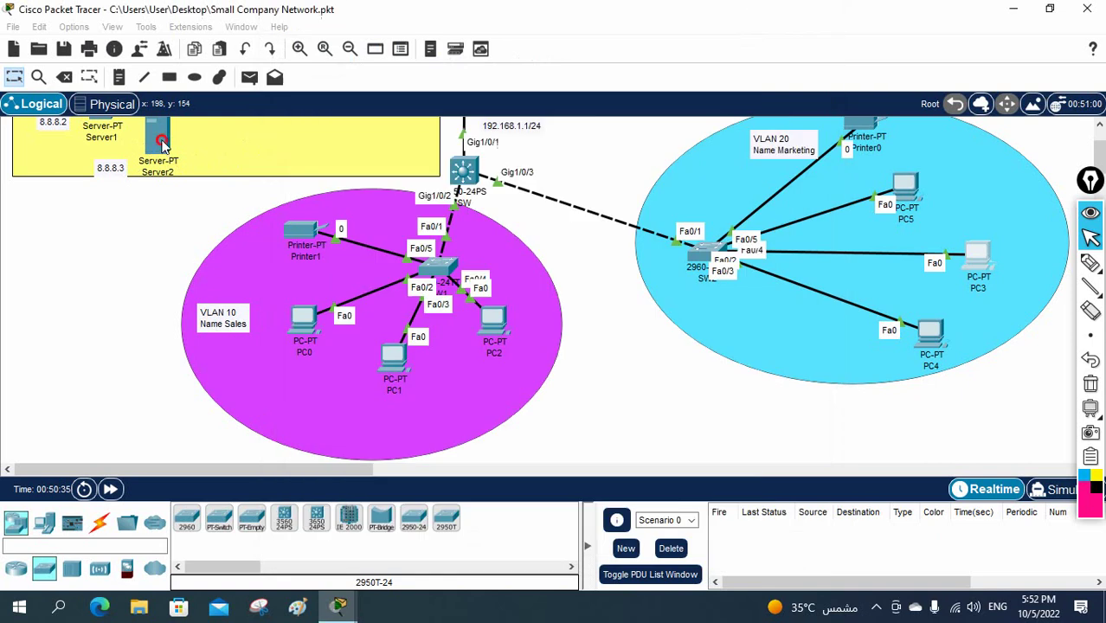
Step: Give Server2 IPv4 8.8.8.3, mask 255.0.0.0 and default gateway 8.8.8.1
{"action": "left_click", "coordinate": [164, 147]}
{"action": "left_click", "coordinate": [451, 50]}
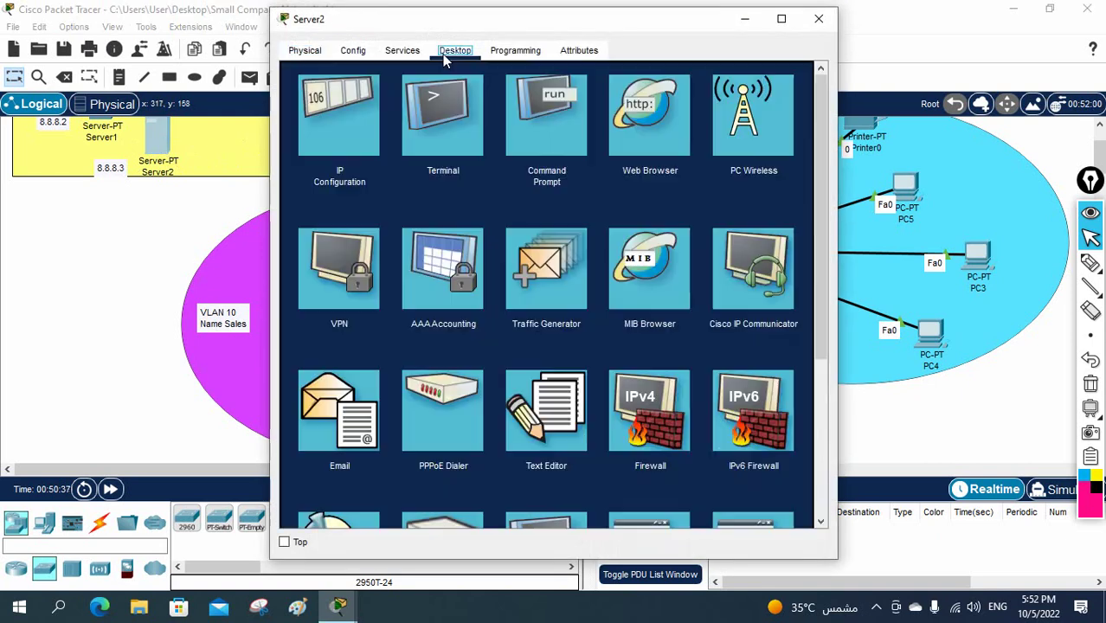
{"action": "left_click", "coordinate": [362, 121]}
{"action": "left_click", "coordinate": [490, 145]}
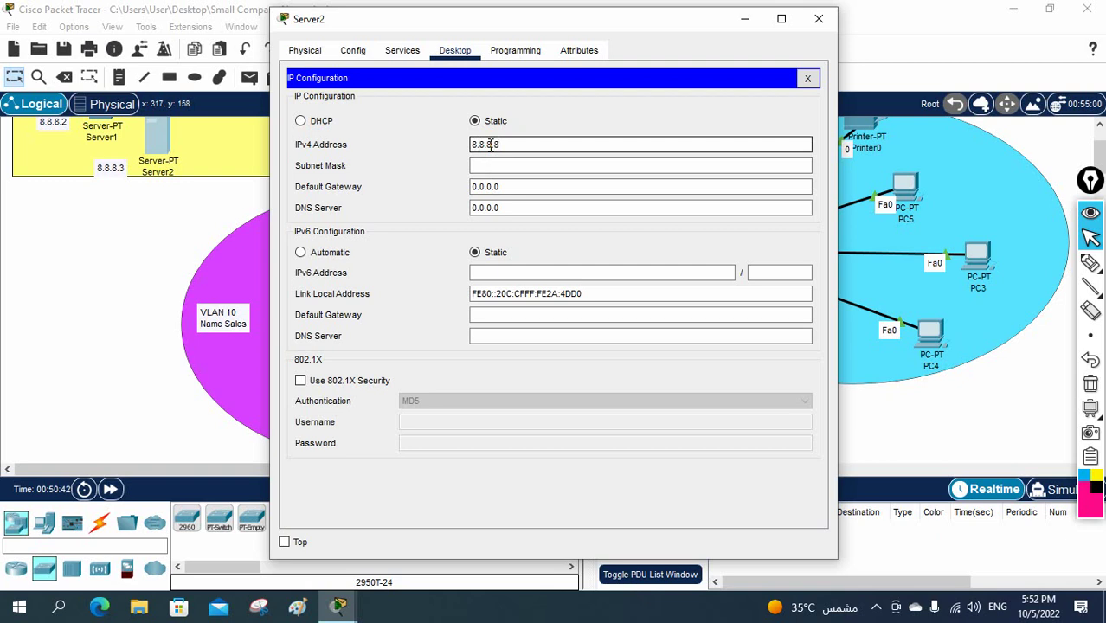
{"action": "left_click", "coordinate": [524, 166]}
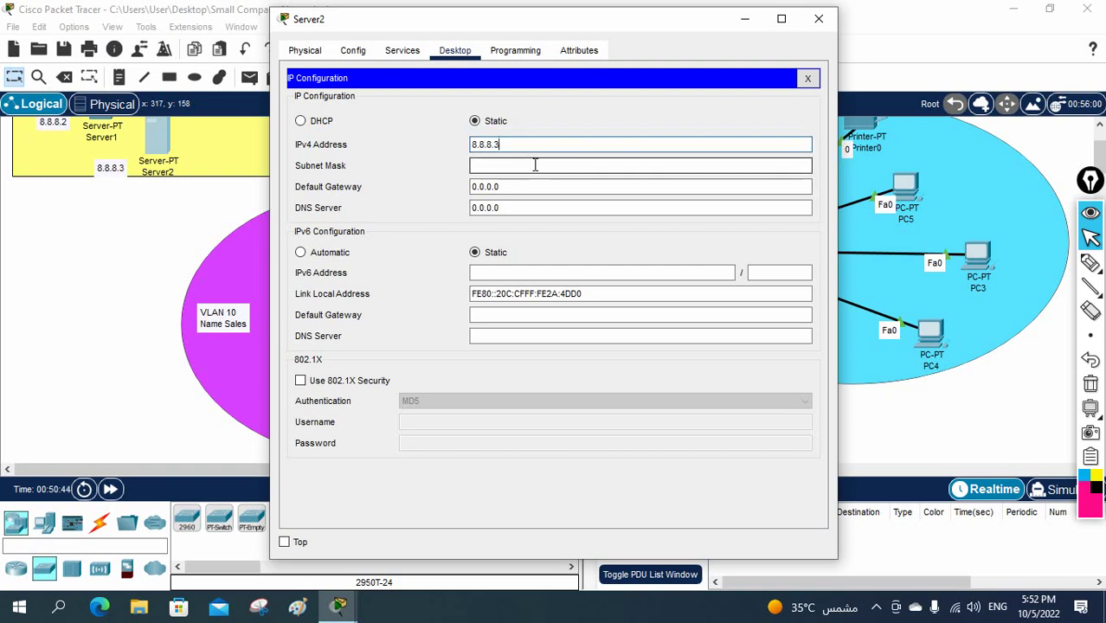
{"action": "left_click_drag", "start_coordinate": [501, 186], "coordinate": [452, 185]}
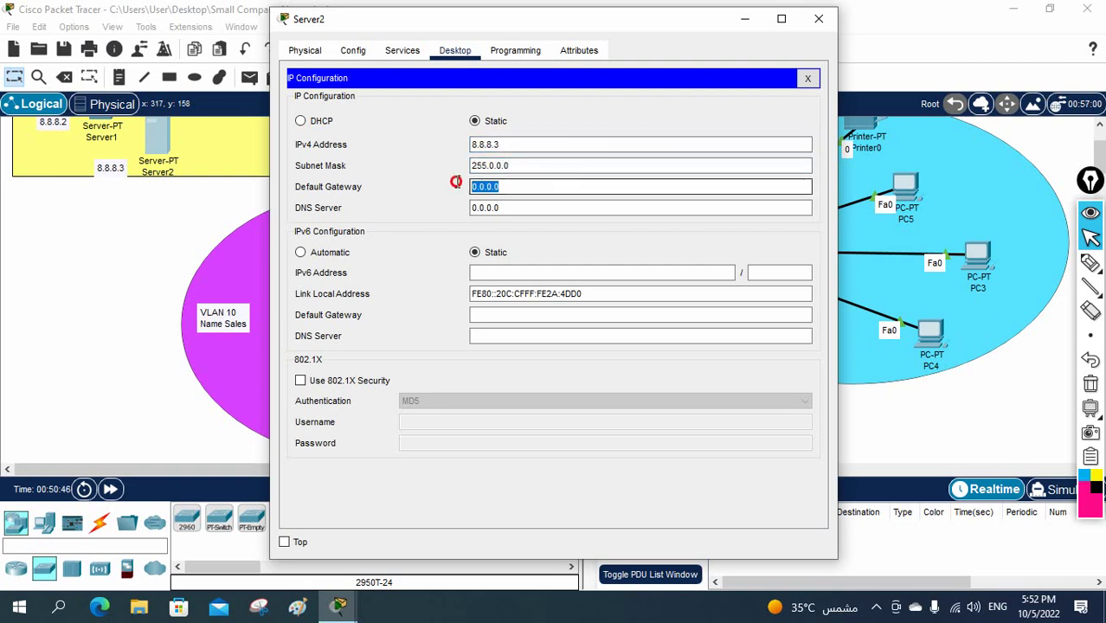
{"action": "key", "text": "BackSpace"}
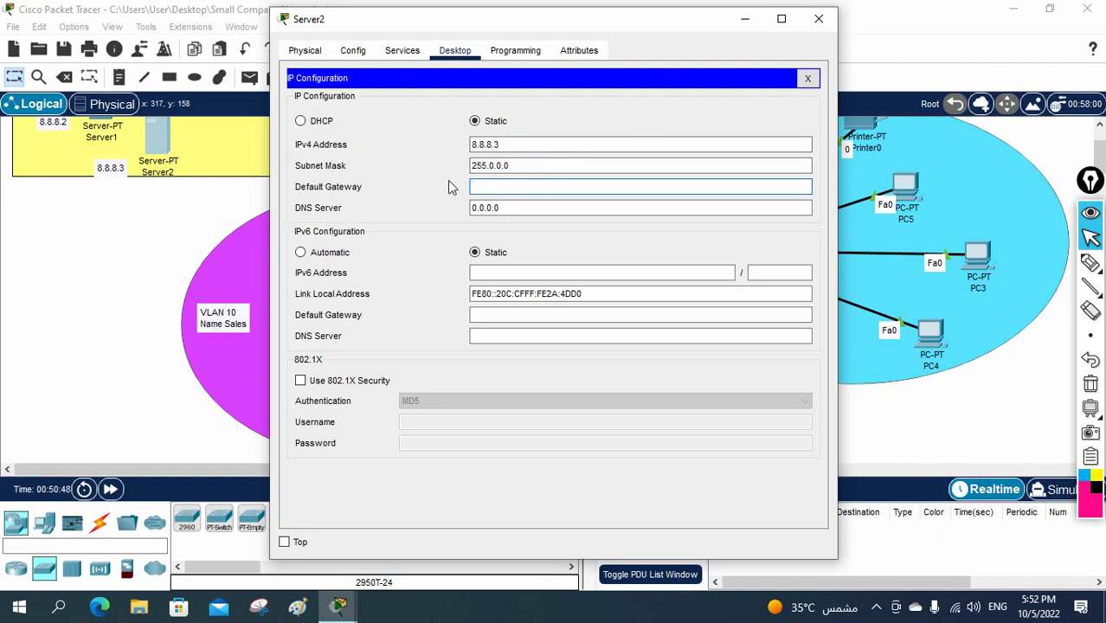
{"action": "type", "text": "8.8.8.1"}
{"action": "left_click", "coordinate": [808, 78]}
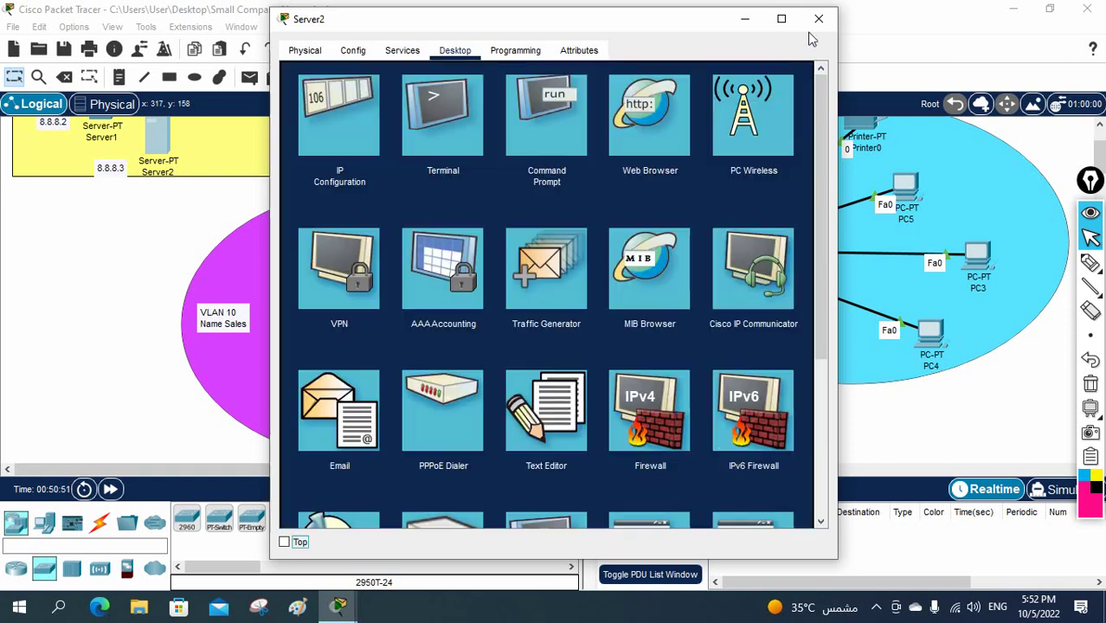
{"action": "left_click", "coordinate": [818, 18]}
Step: Reload 8.8.8.3 in PC3's browser and browse its Copyrights and welcome pages
{"action": "left_click", "coordinate": [975, 261]}
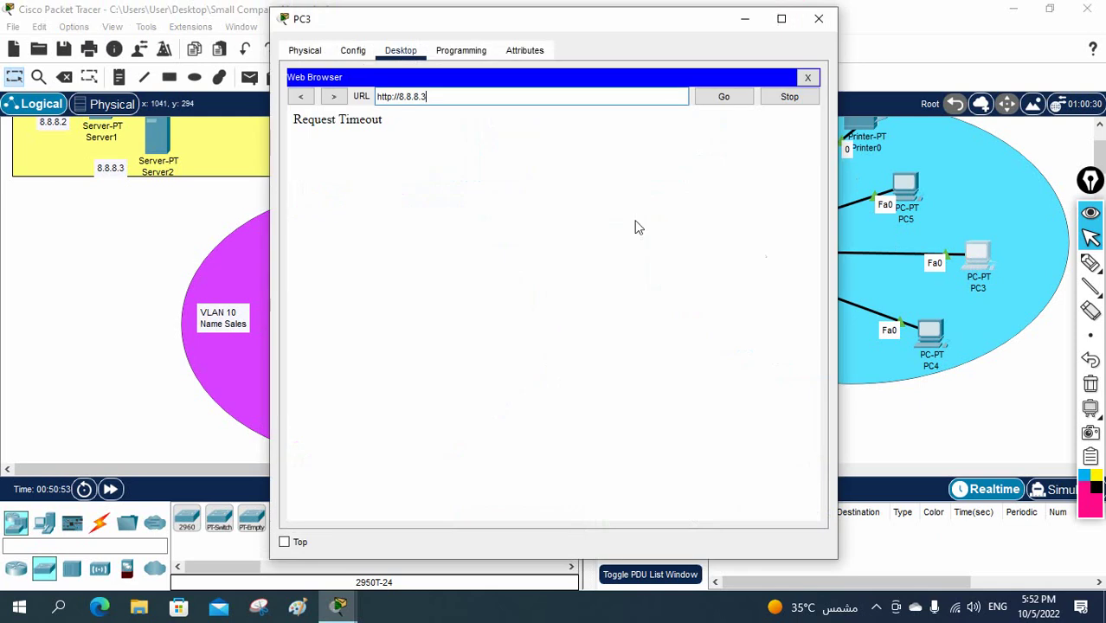
{"action": "left_click", "coordinate": [742, 99]}
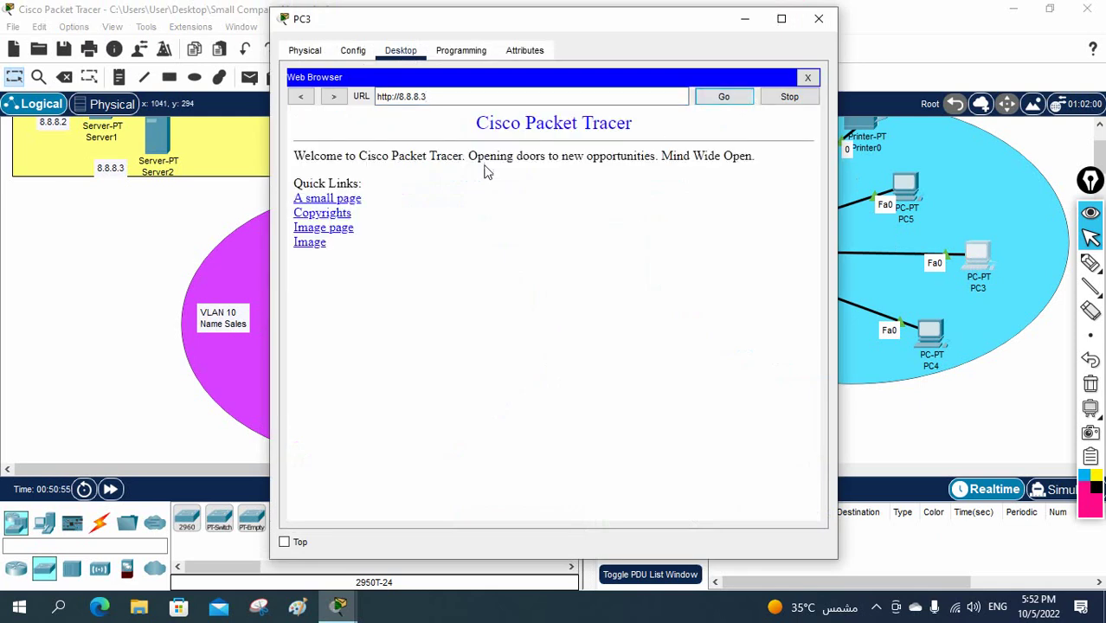
{"action": "left_click", "coordinate": [321, 214]}
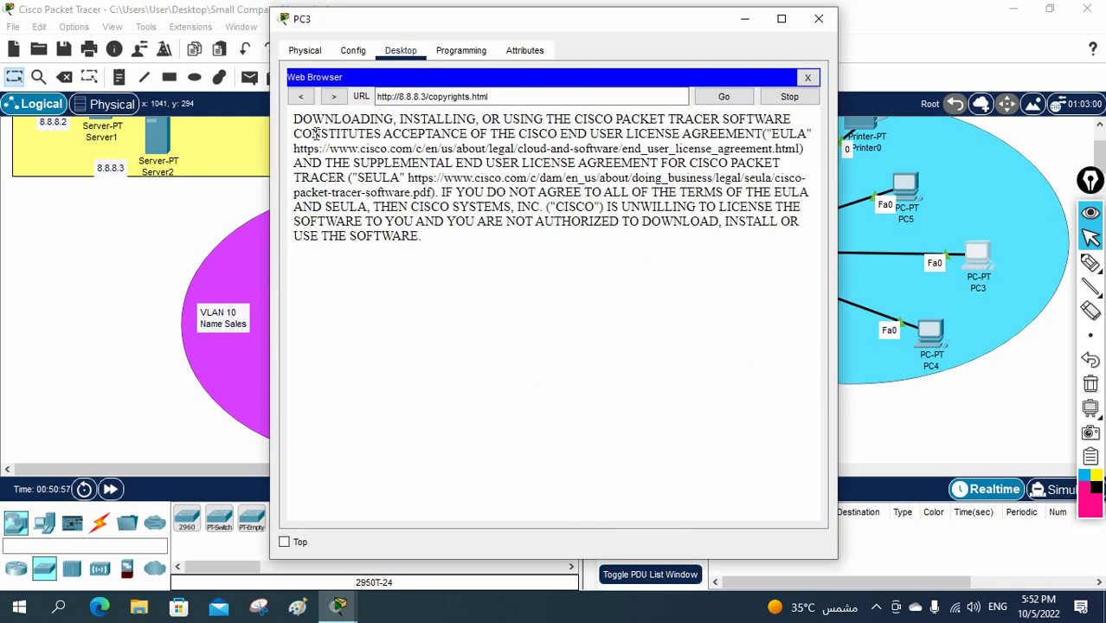
{"action": "left_click", "coordinate": [300, 96]}
{"action": "left_click", "coordinate": [819, 18]}
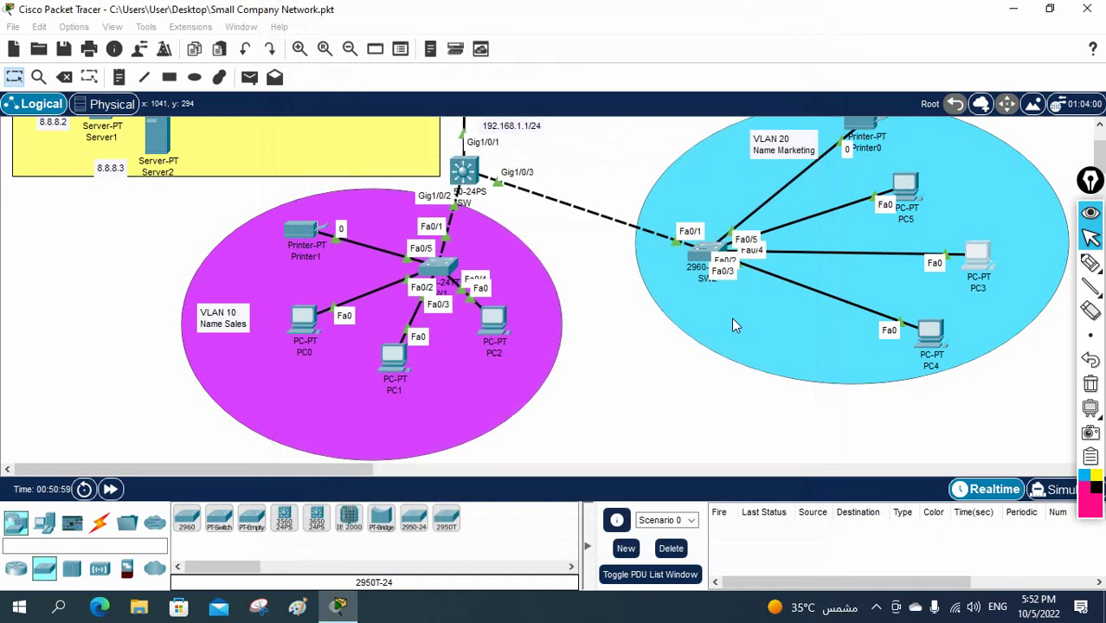
Step: Check PC5's DHCP-assigned IP configuration
{"action": "scroll", "coordinate": [732, 324], "scroll_direction": "up", "scroll_amount": 2}
{"action": "scroll", "coordinate": [700, 290], "scroll_direction": "down", "scroll_amount": 1}
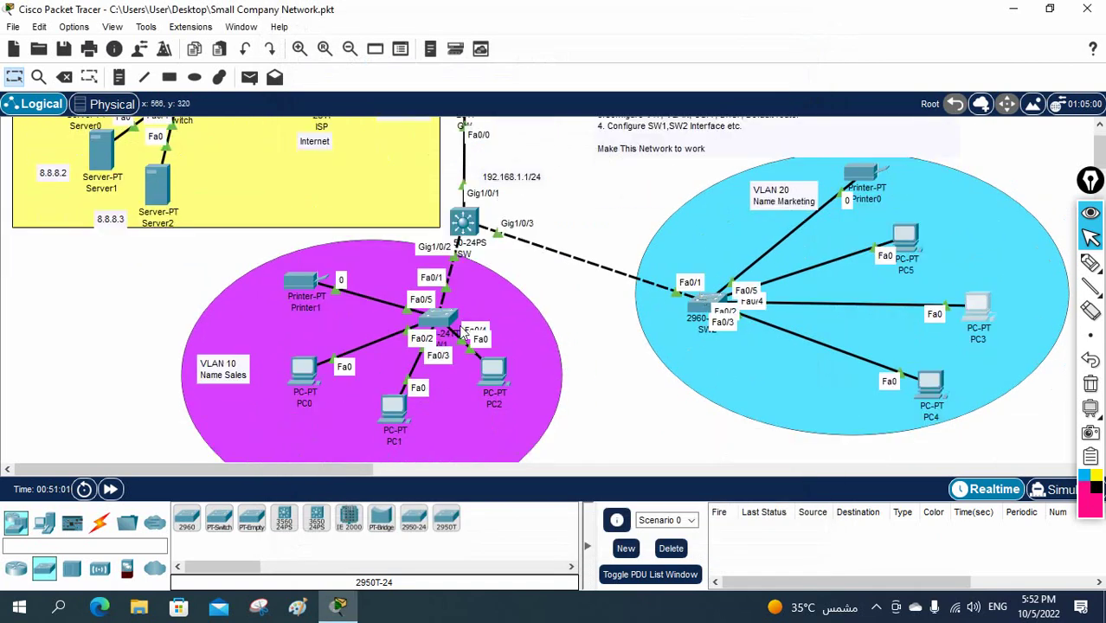
{"action": "scroll", "coordinate": [427, 337], "scroll_direction": "down", "scroll_amount": 1}
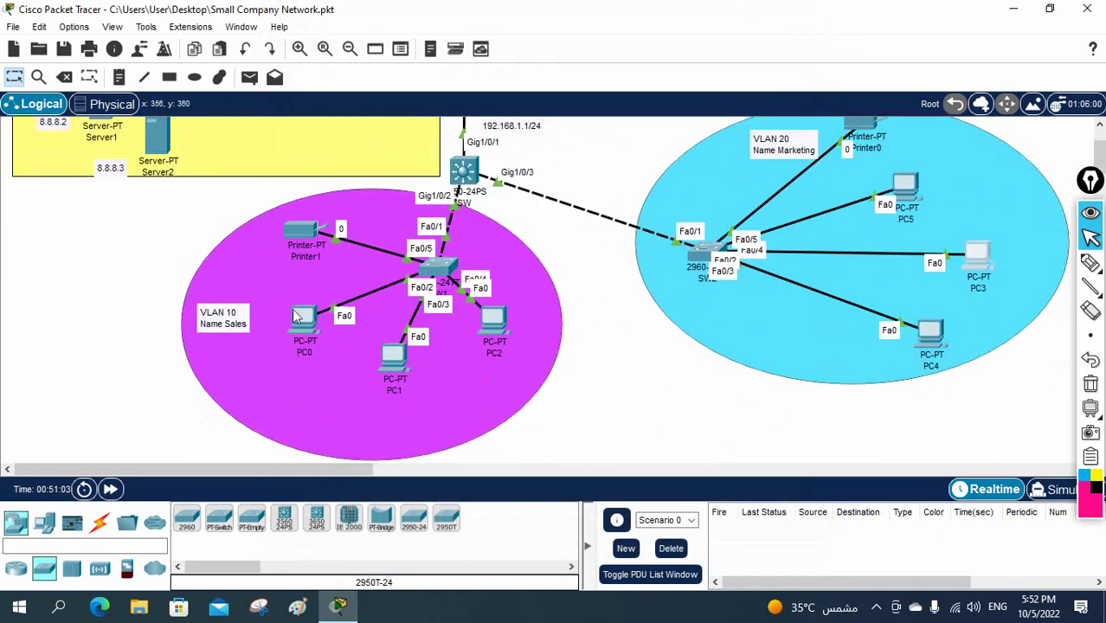
{"action": "scroll", "coordinate": [922, 251], "scroll_direction": "up", "scroll_amount": 1}
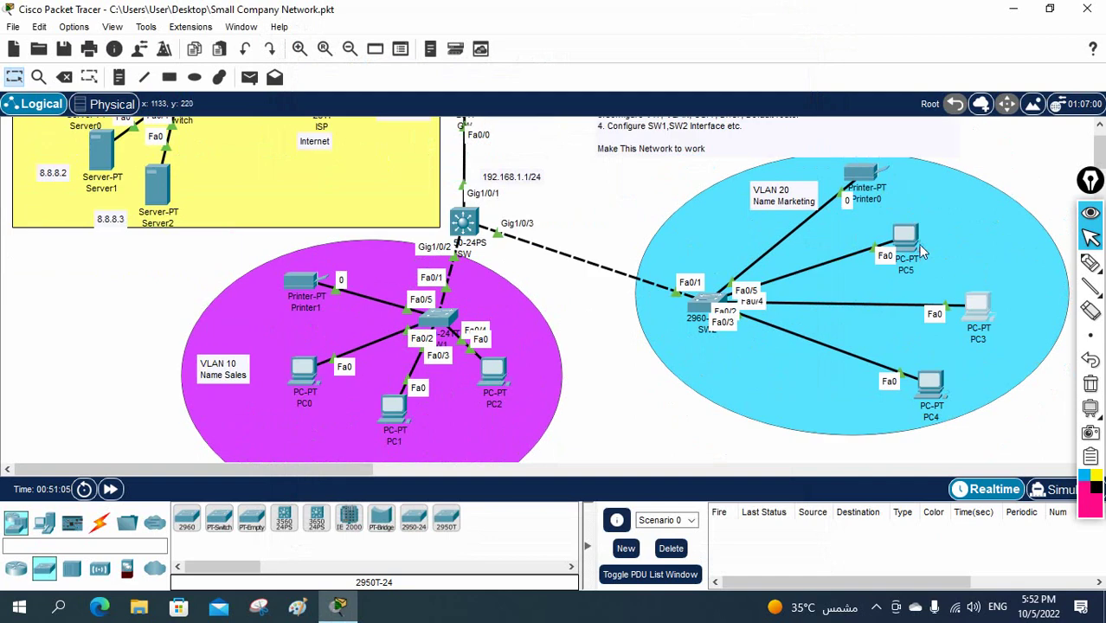
{"action": "left_click", "coordinate": [906, 239]}
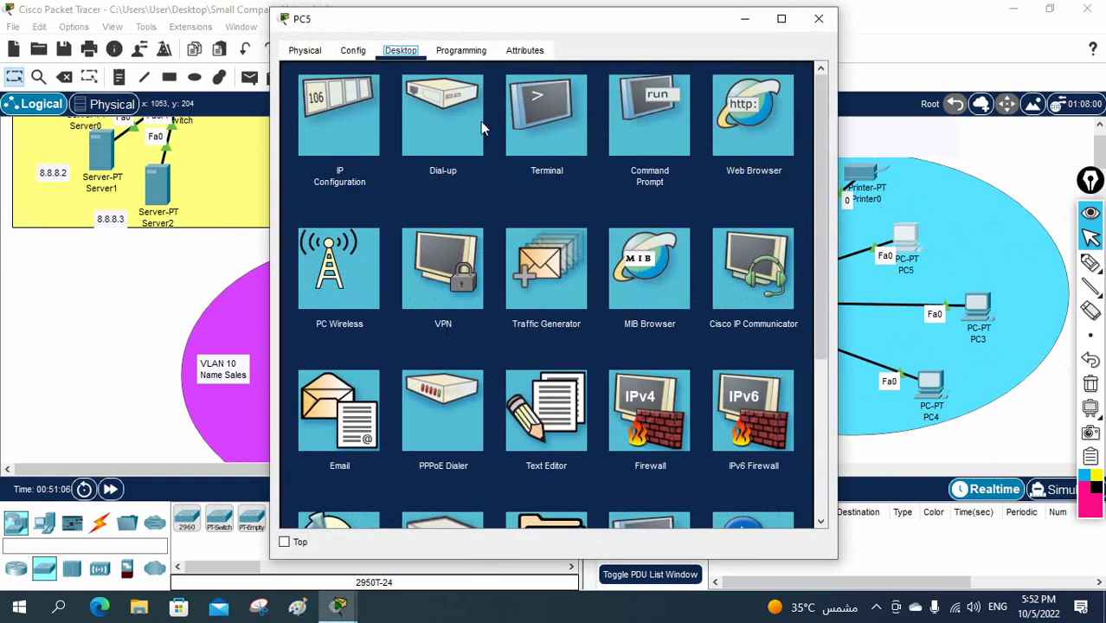
{"action": "left_click", "coordinate": [375, 130]}
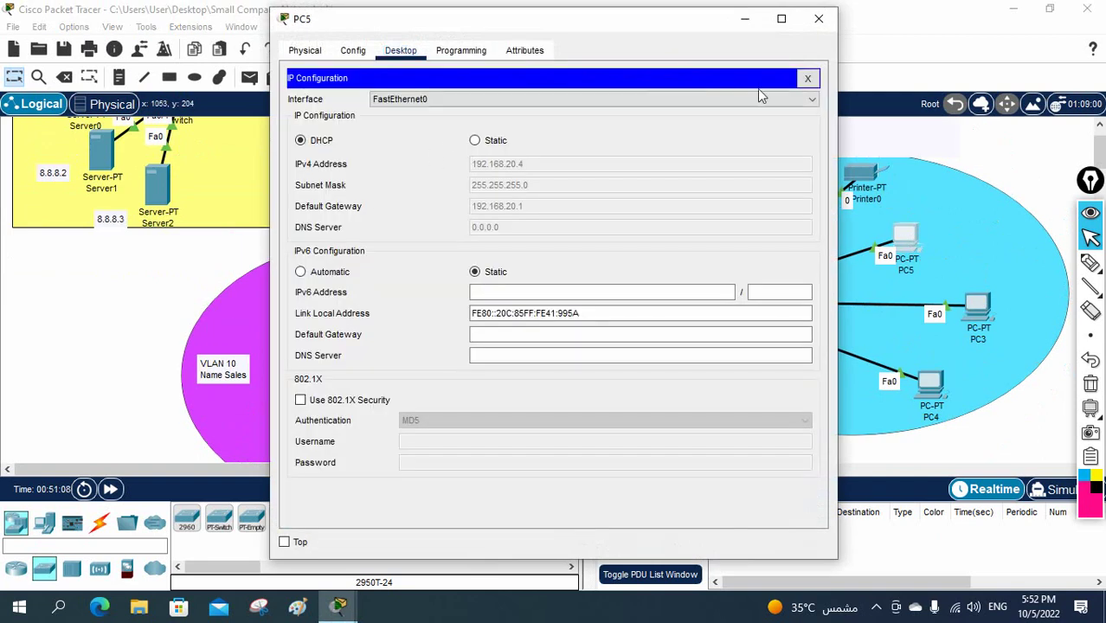
{"action": "left_click", "coordinate": [806, 80]}
Step: Ping 8.8.8.8 from PC5's command prompt
{"action": "left_click", "coordinate": [692, 134]}
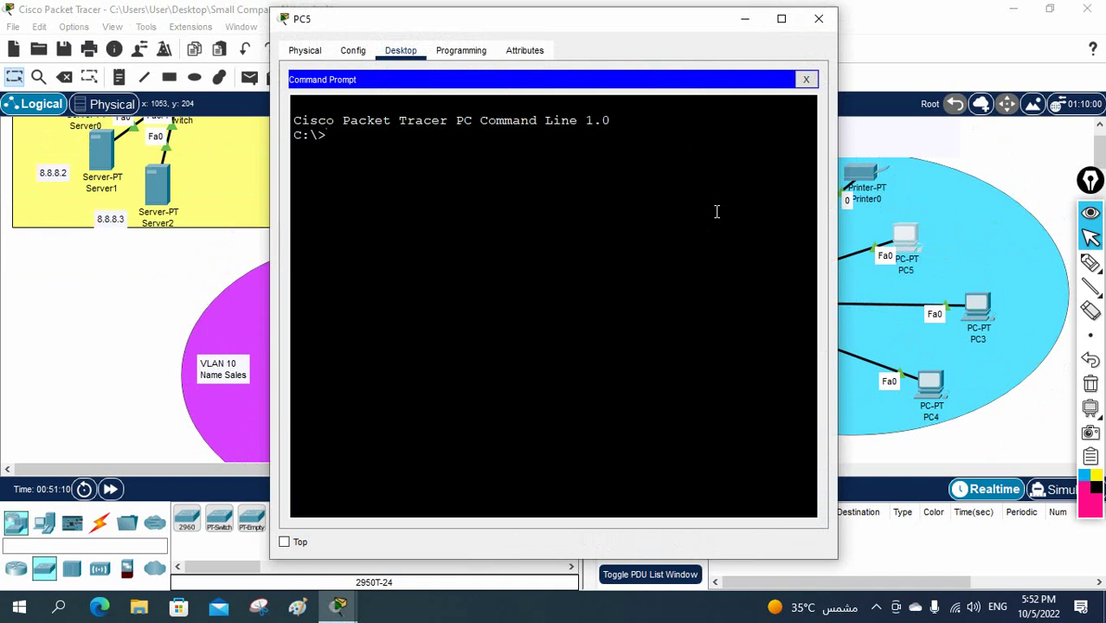
{"action": "type", "text": "ping "}
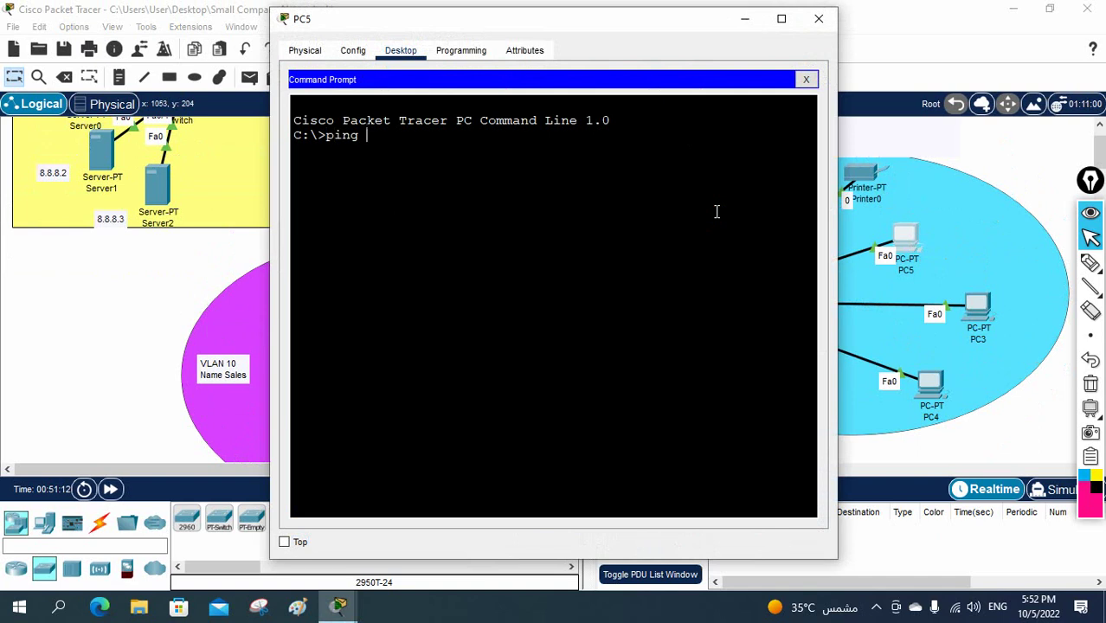
{"action": "type", "text": "8.8.8.8"}
{"action": "key", "text": "Return"}
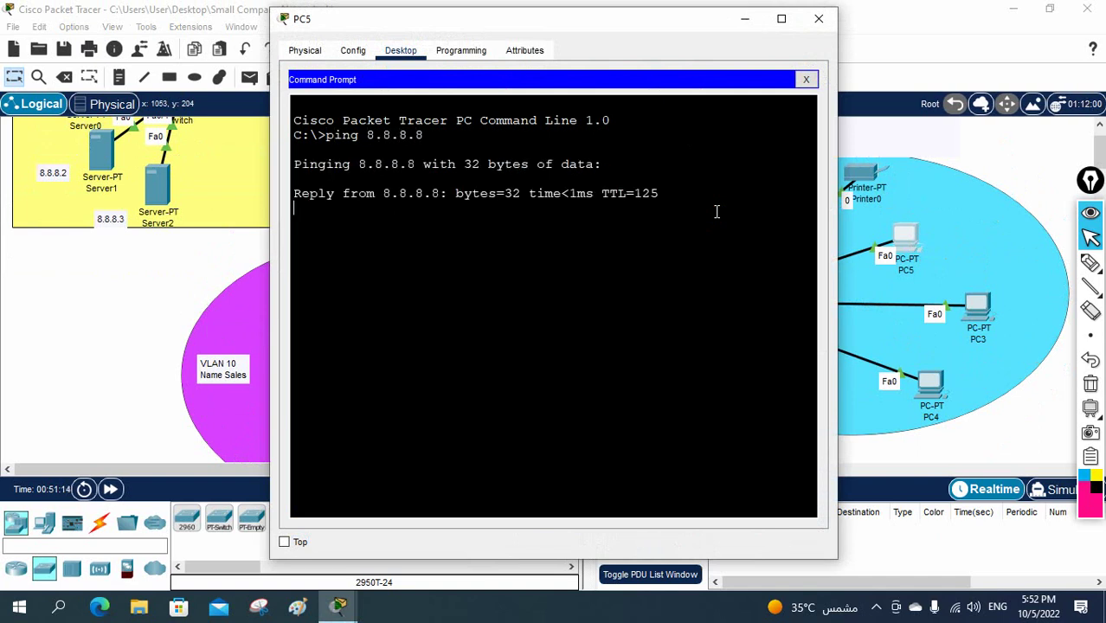
{"action": "left_click", "coordinate": [806, 80]}
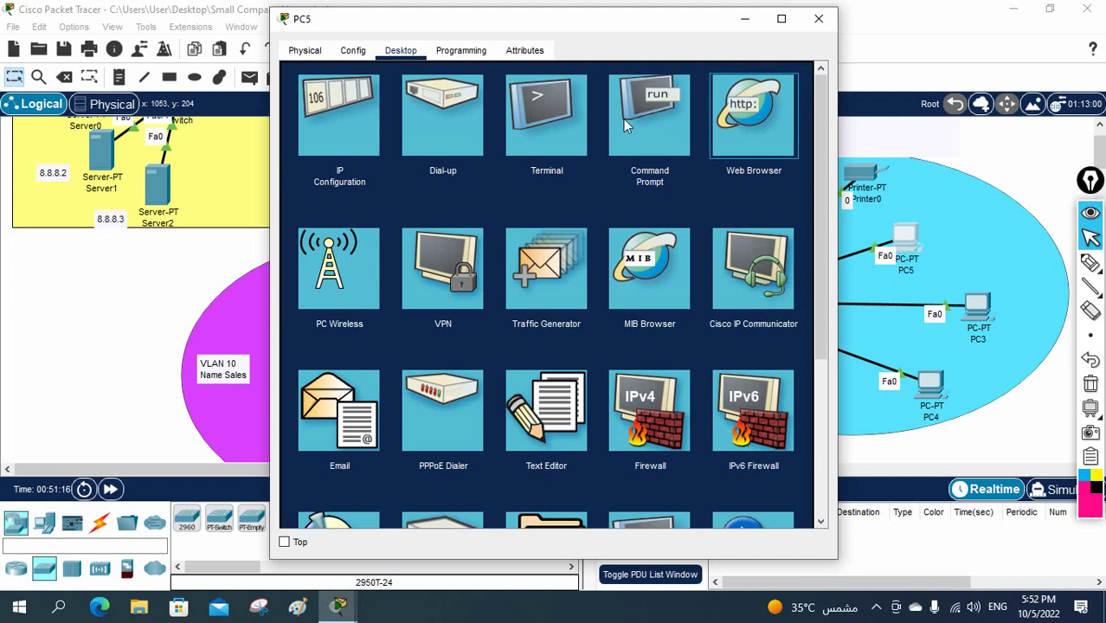
{"action": "left_click", "coordinate": [790, 128]}
{"action": "left_click", "coordinate": [654, 97]}
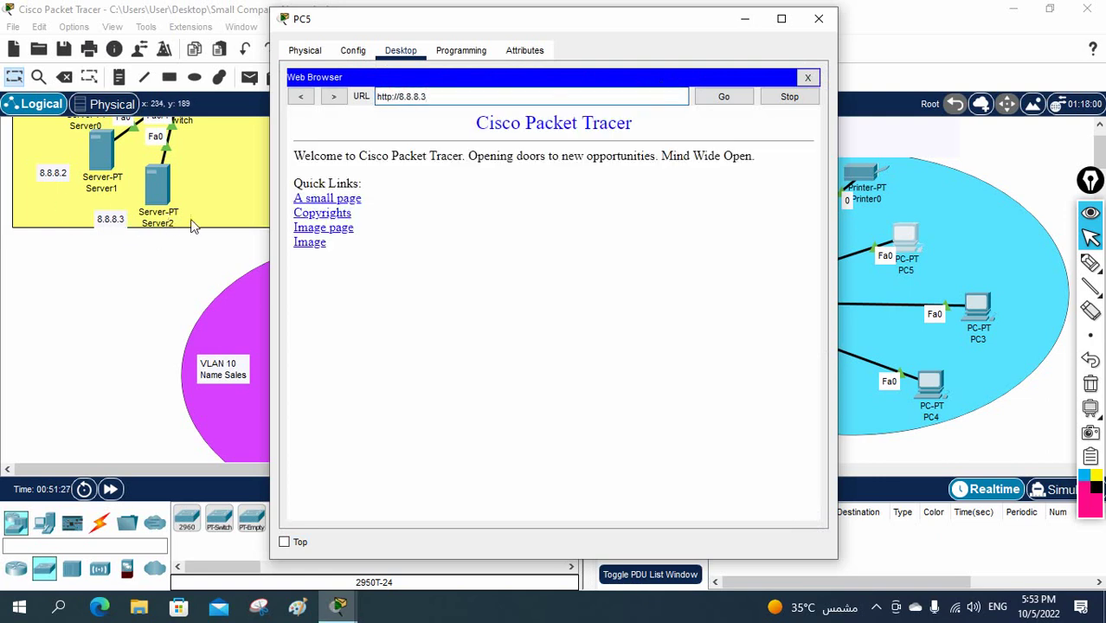
{"action": "left_click", "coordinate": [819, 19]}
{"action": "scroll", "coordinate": [713, 396], "scroll_direction": "up", "scroll_amount": 2}
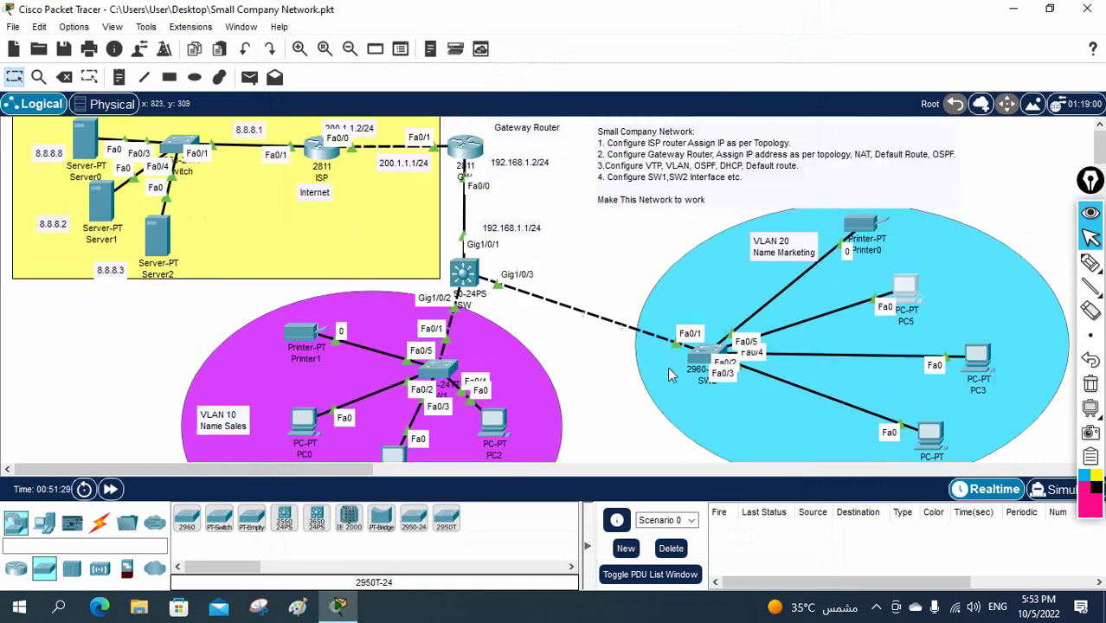